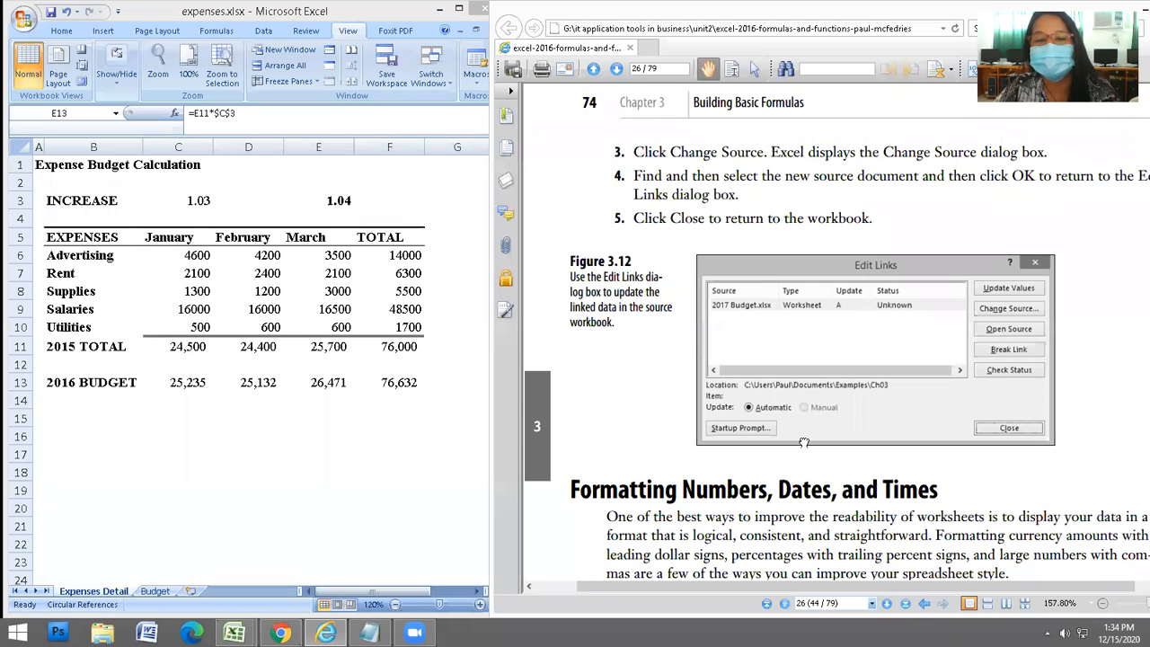
Go back through the PDF to page 23 and read the section "Working with Links in Formulas"
left_click_drag(818, 201, 829, 243)
scroll(849, 132, "up", 5)
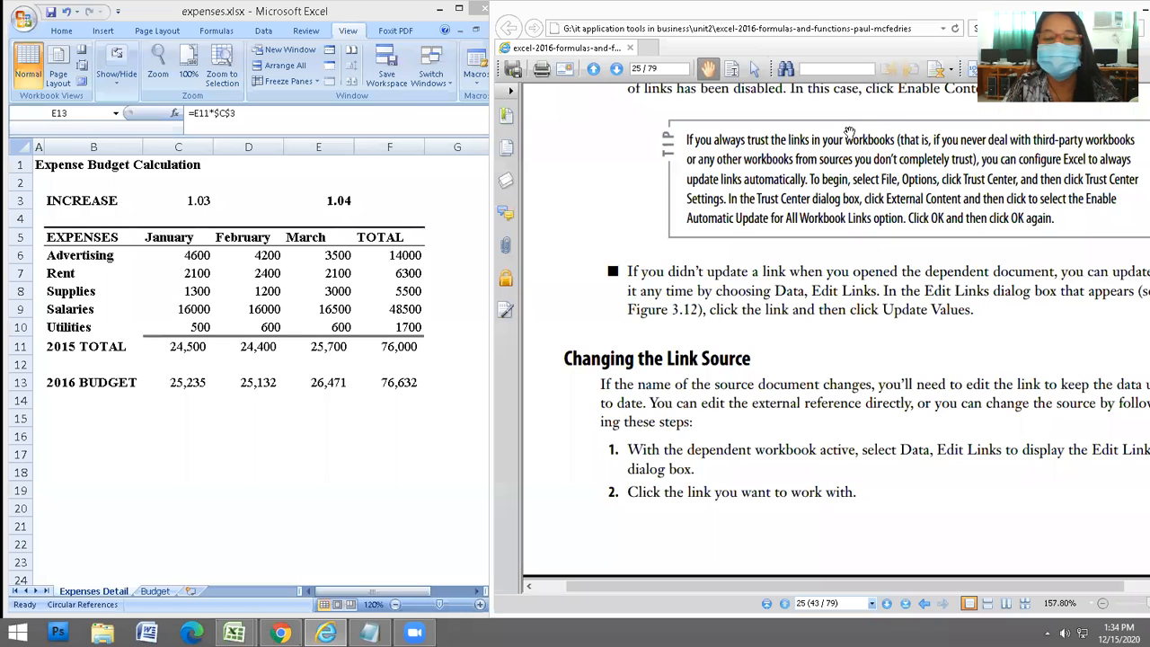
scroll(849, 132, "up", 5)
scroll(849, 132, "up", 5)
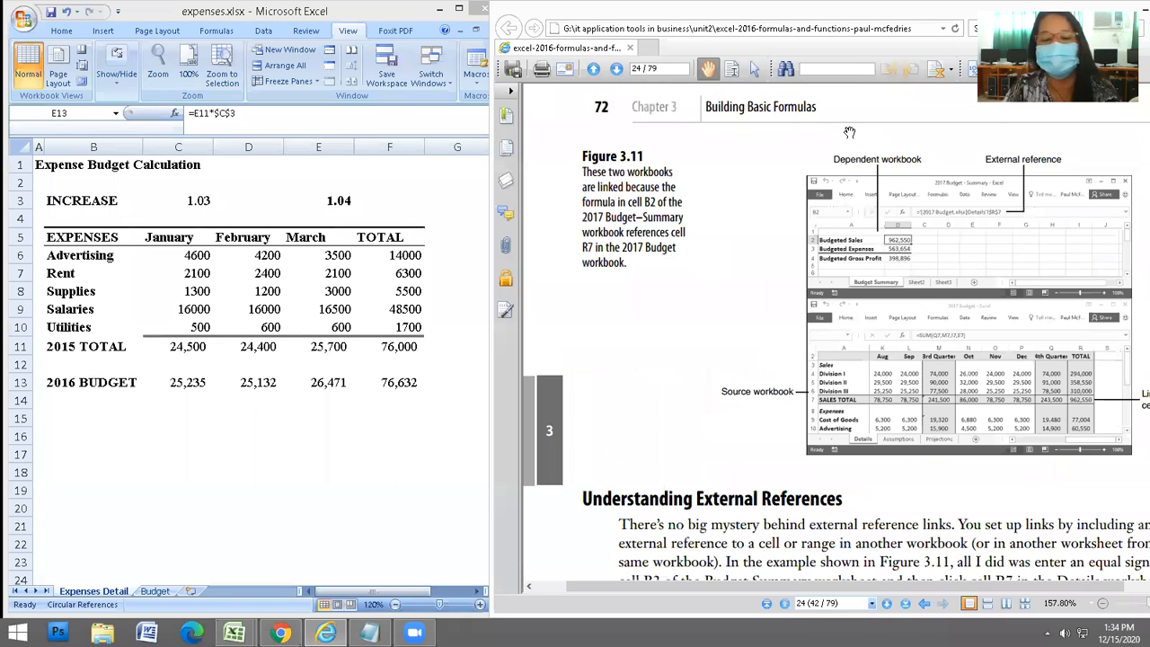
scroll(848, 132, "up", 5)
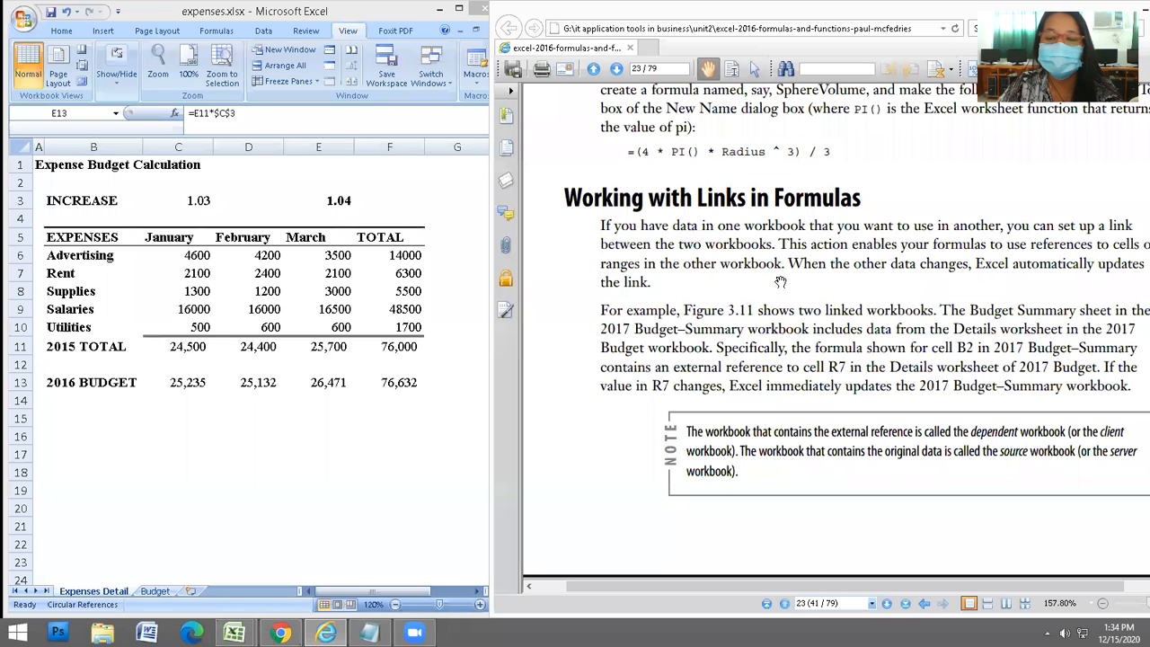
left_click_drag(873, 286, 861, 303)
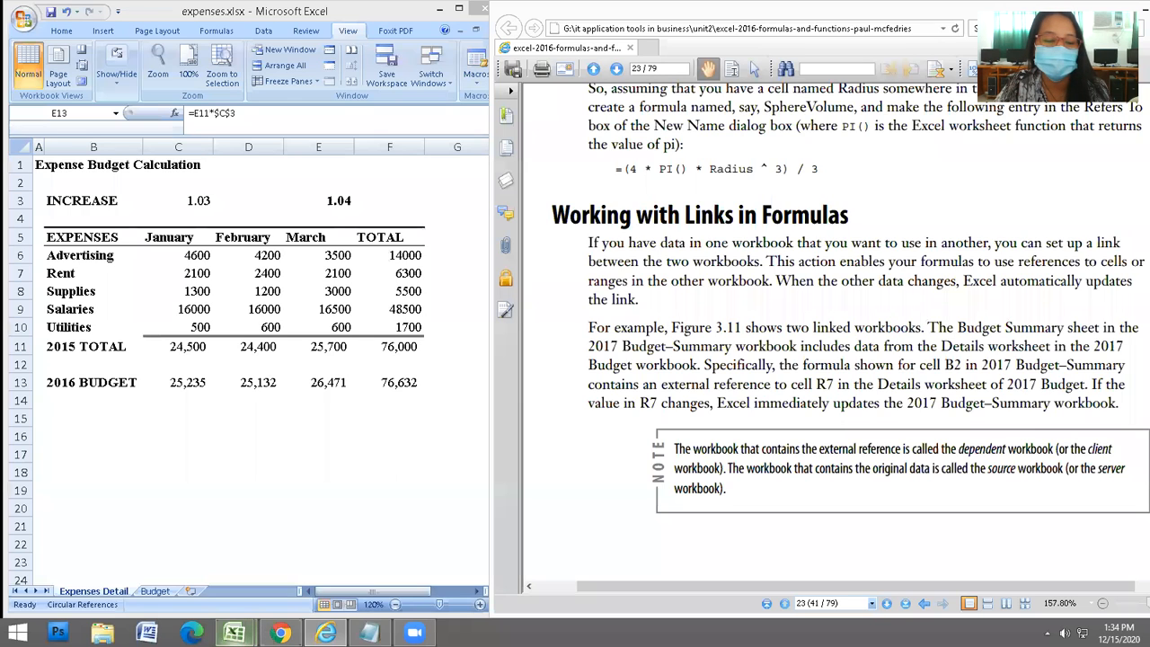
Switch to the expenses.xlsx workbook in Excel and view its Budget sheet
mouse_move(234, 632)
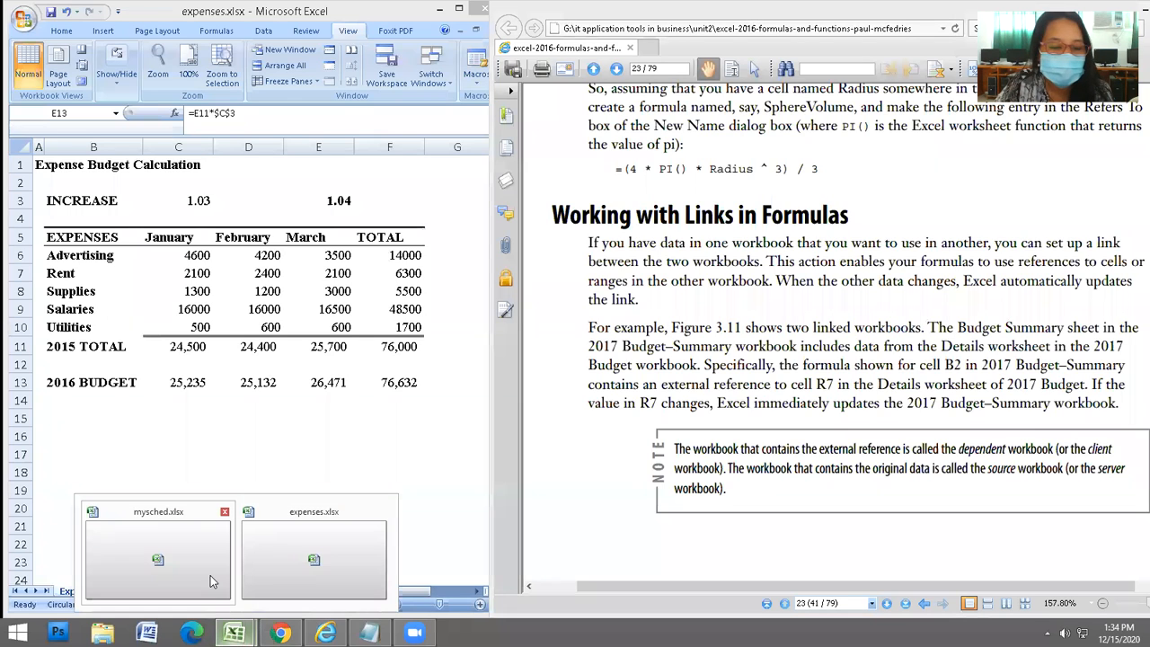
left_click(267, 564)
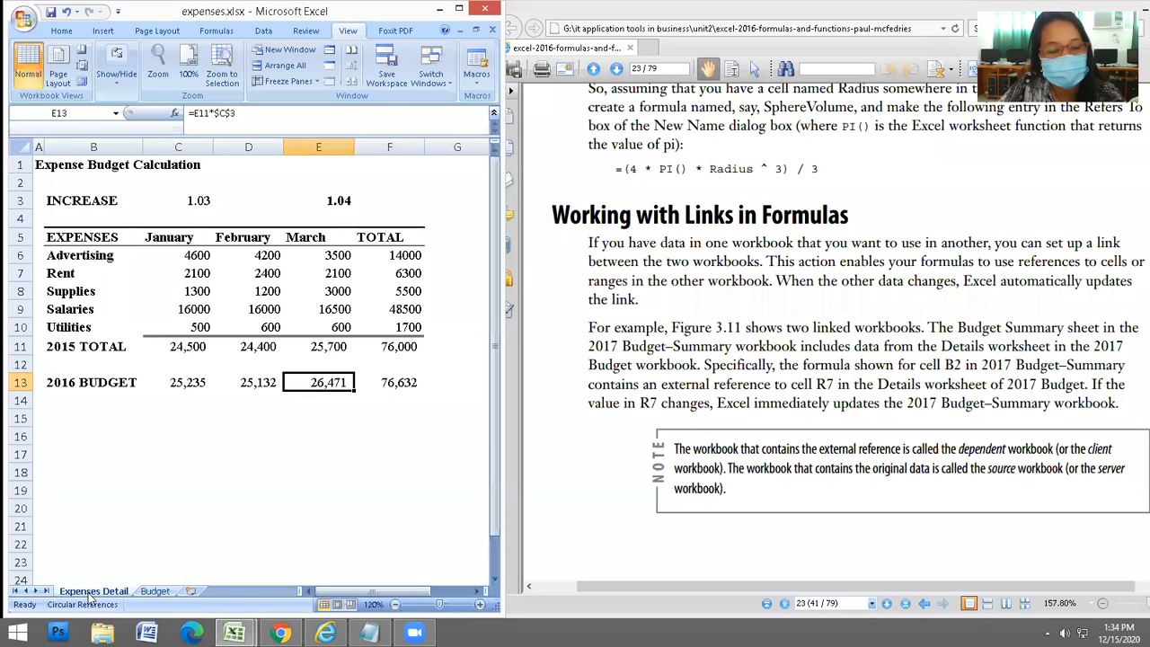
left_click(155, 591)
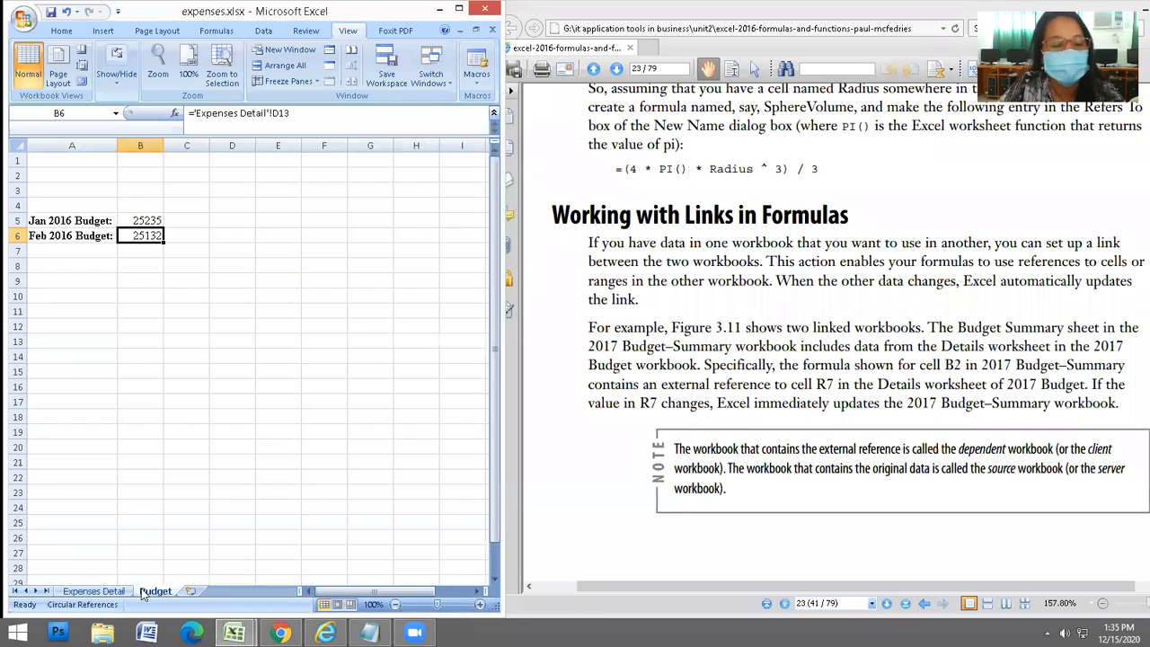
Add a new worksheet after the Budget sheet and name it "instruction"
left_click(190, 592)
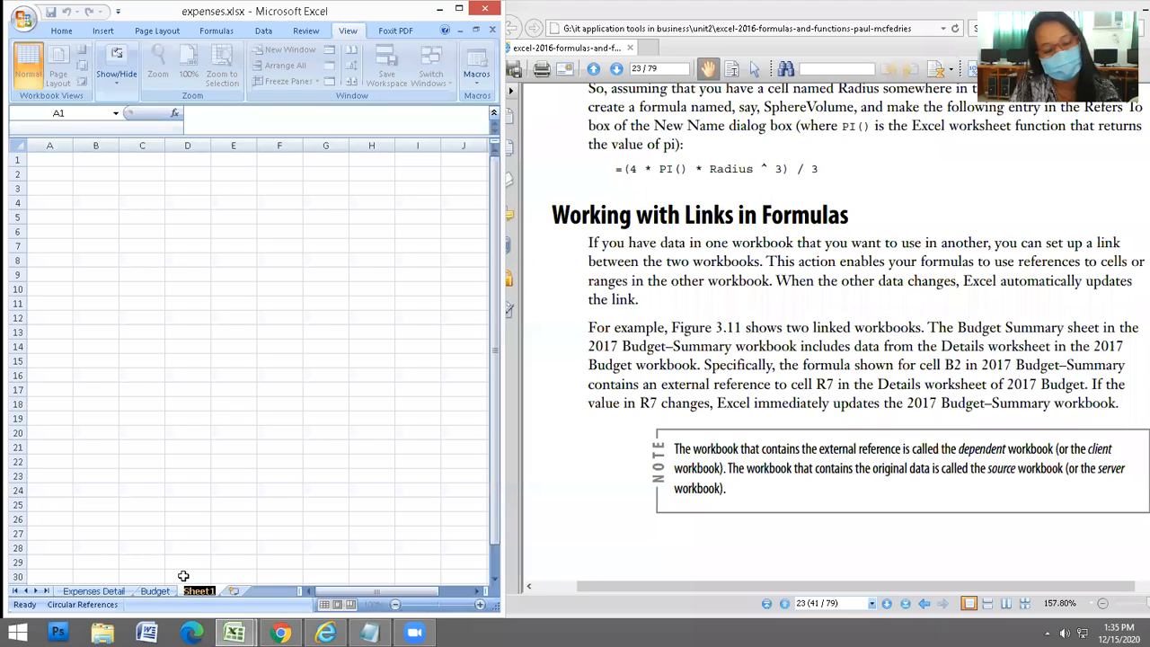
key("BackSpace")
type("ins")
type("tu")
type("ucti")
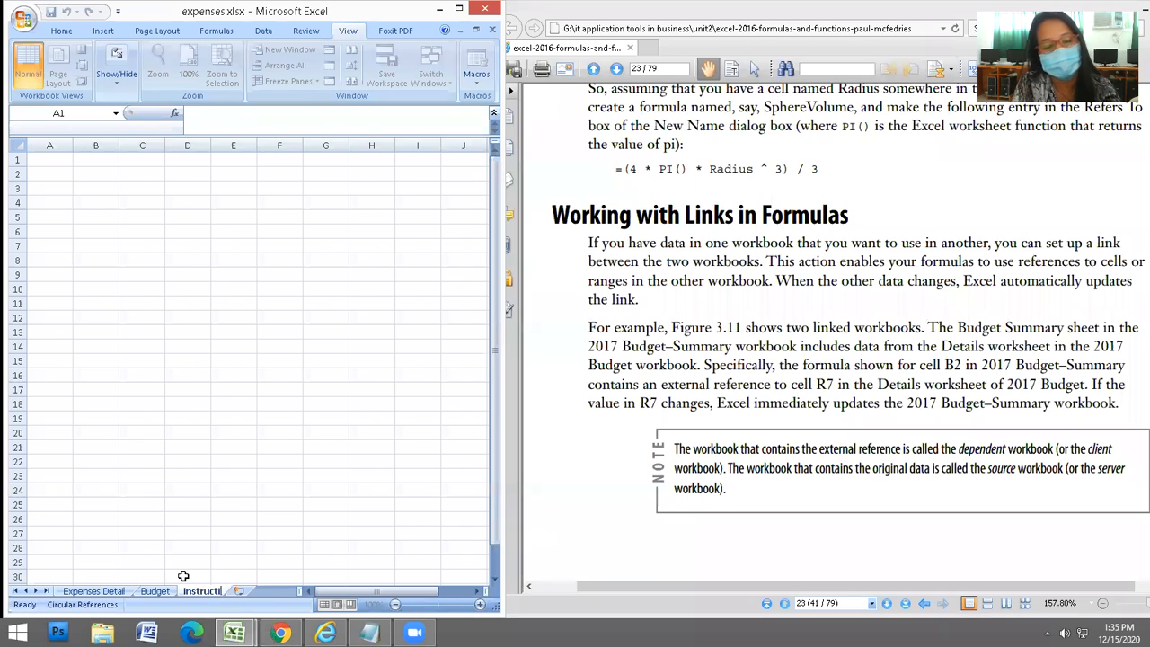
type("on")
key("Return")
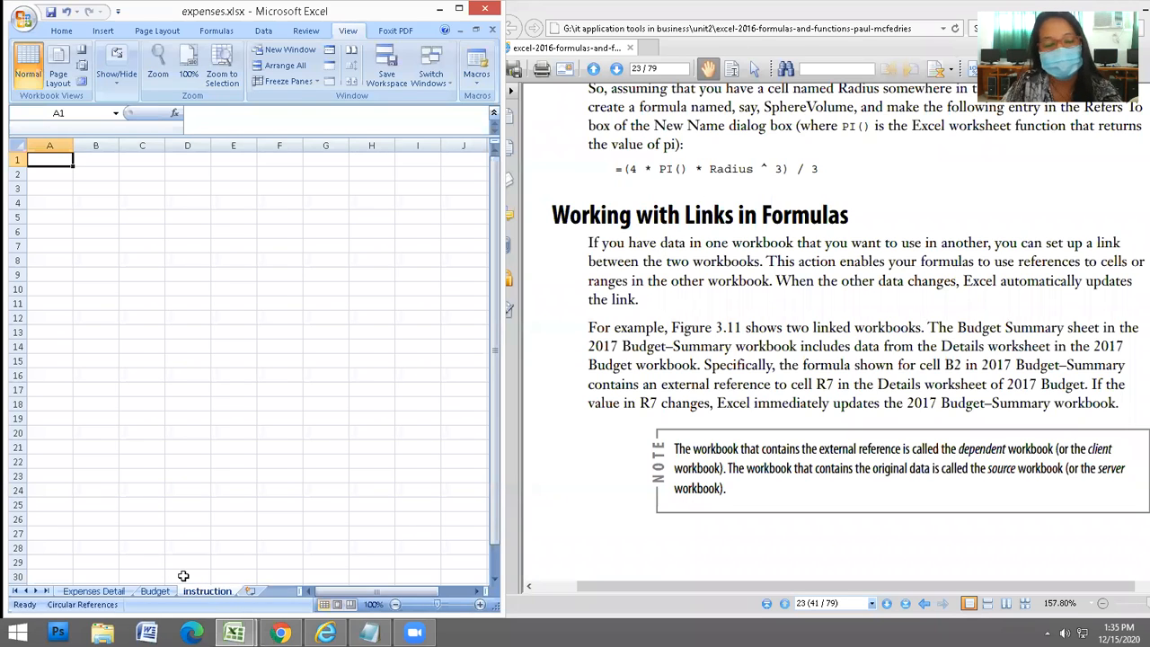
Add another worksheet after the instruction sheet and name it "description"
left_click(251, 591)
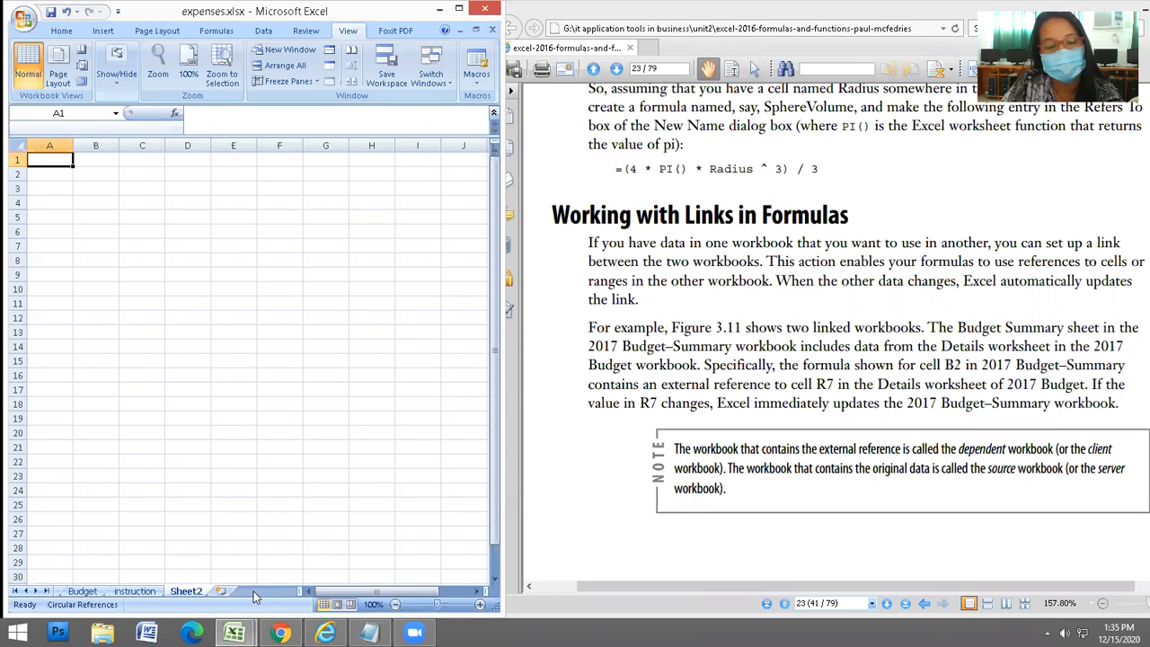
double_click(194, 592)
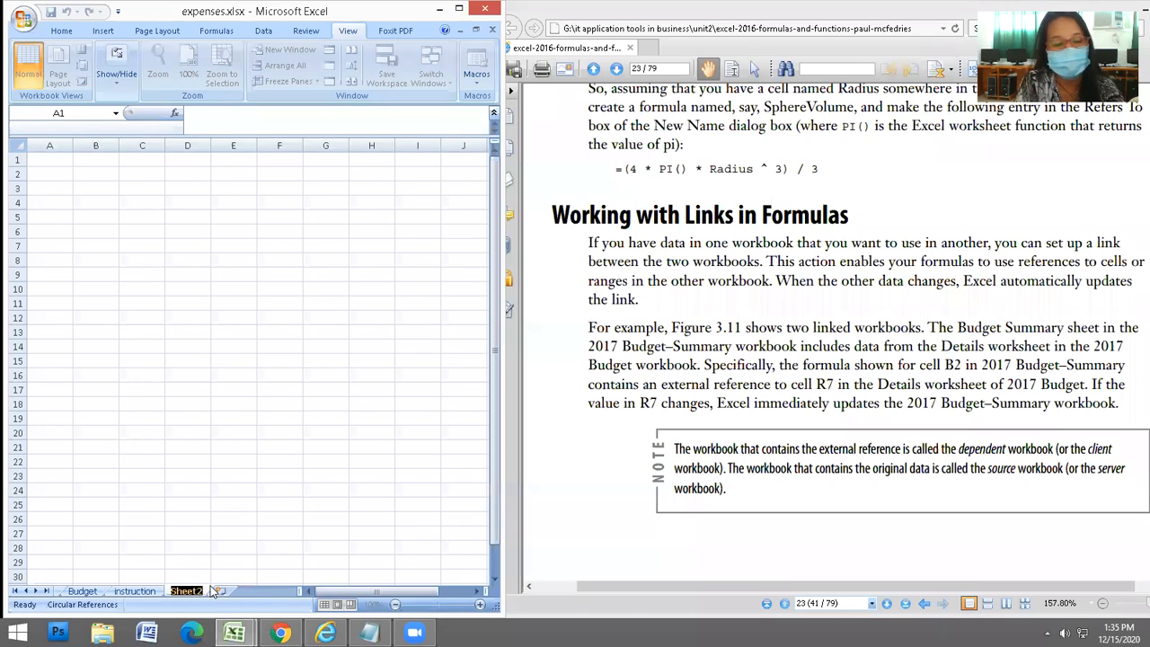
type("descr")
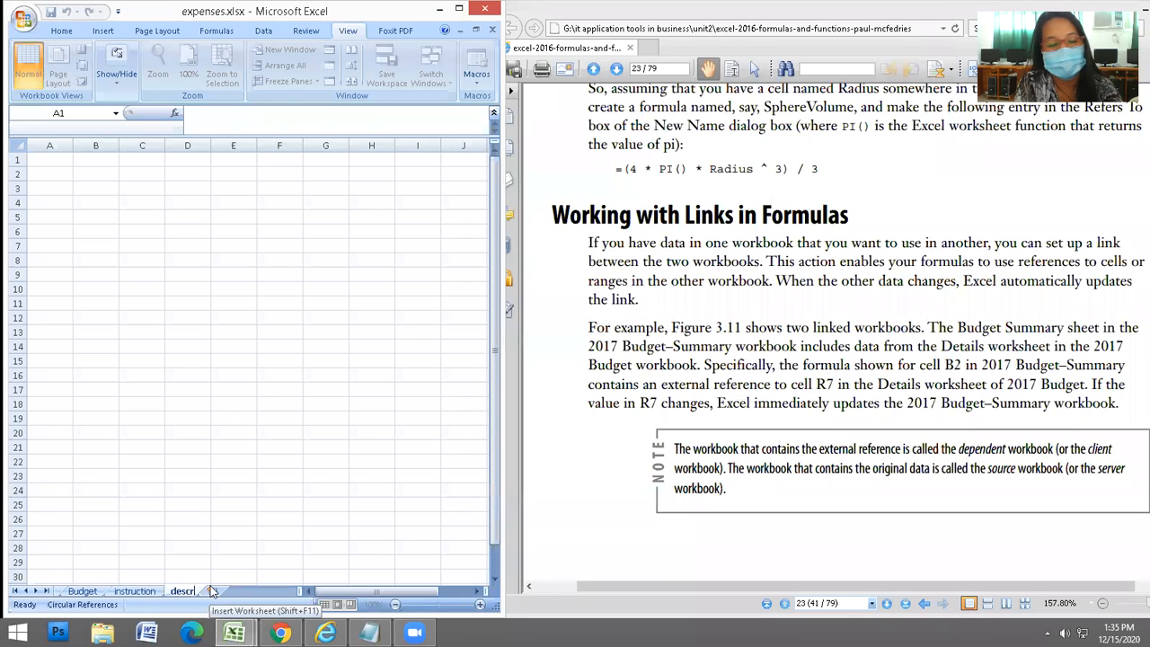
type("iption")
key("Return")
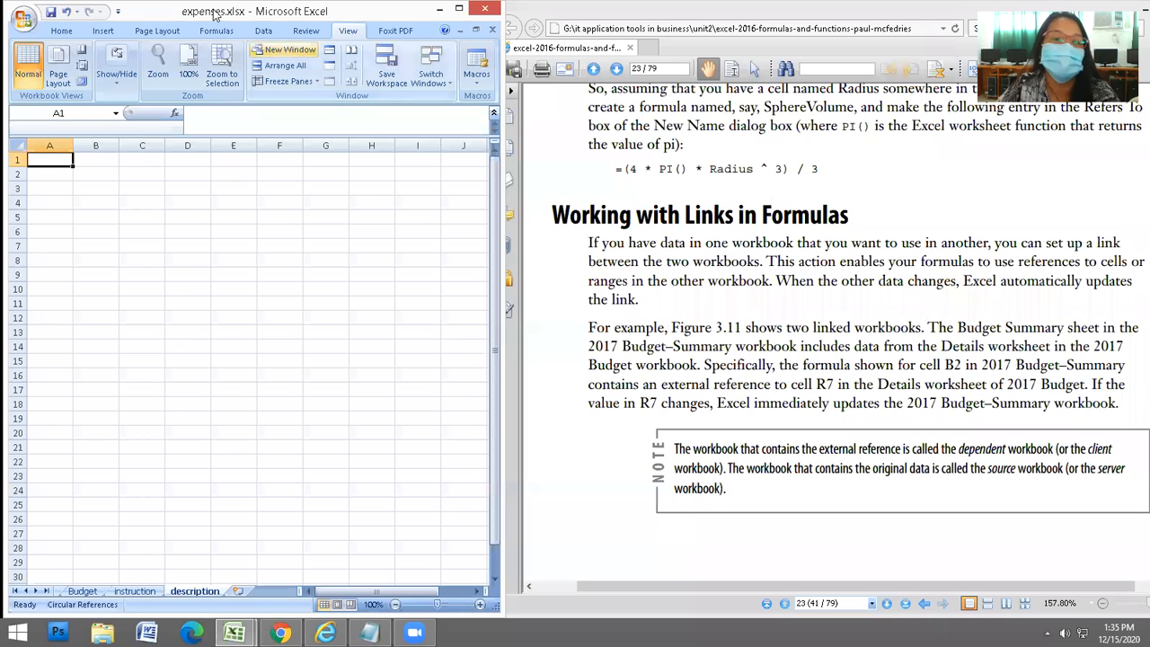
Review the Budget and instruction sheets, and select the range A3:C8 around the budget figures on the Budget sheet
left_click(82, 591)
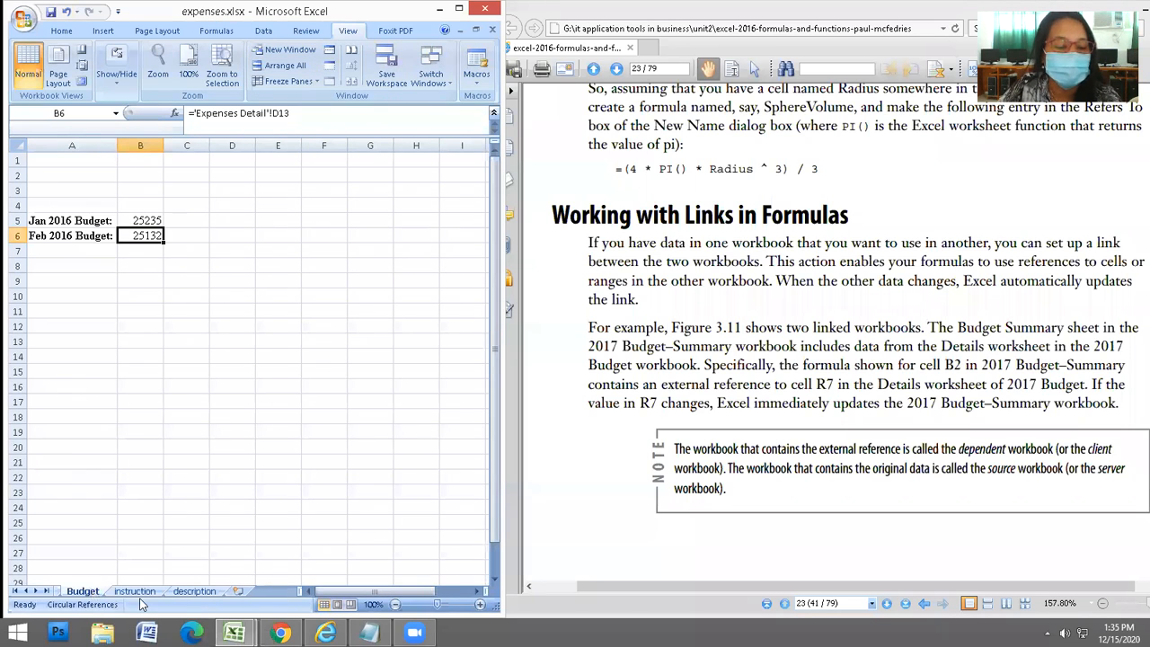
left_click(135, 591)
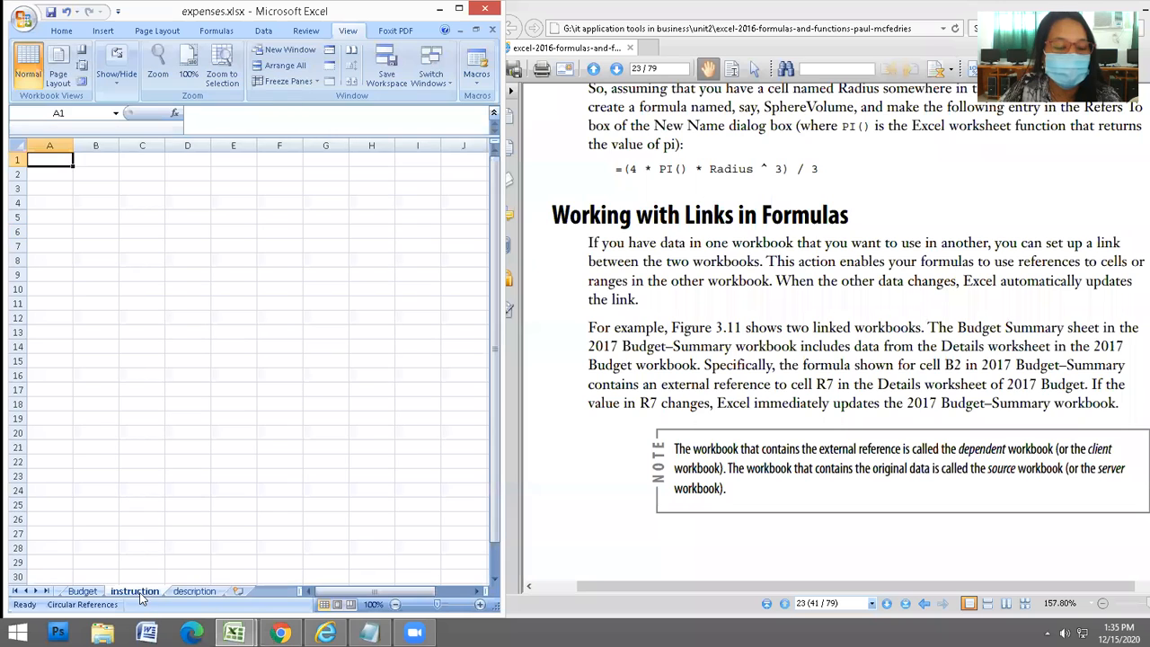
left_click(82, 591)
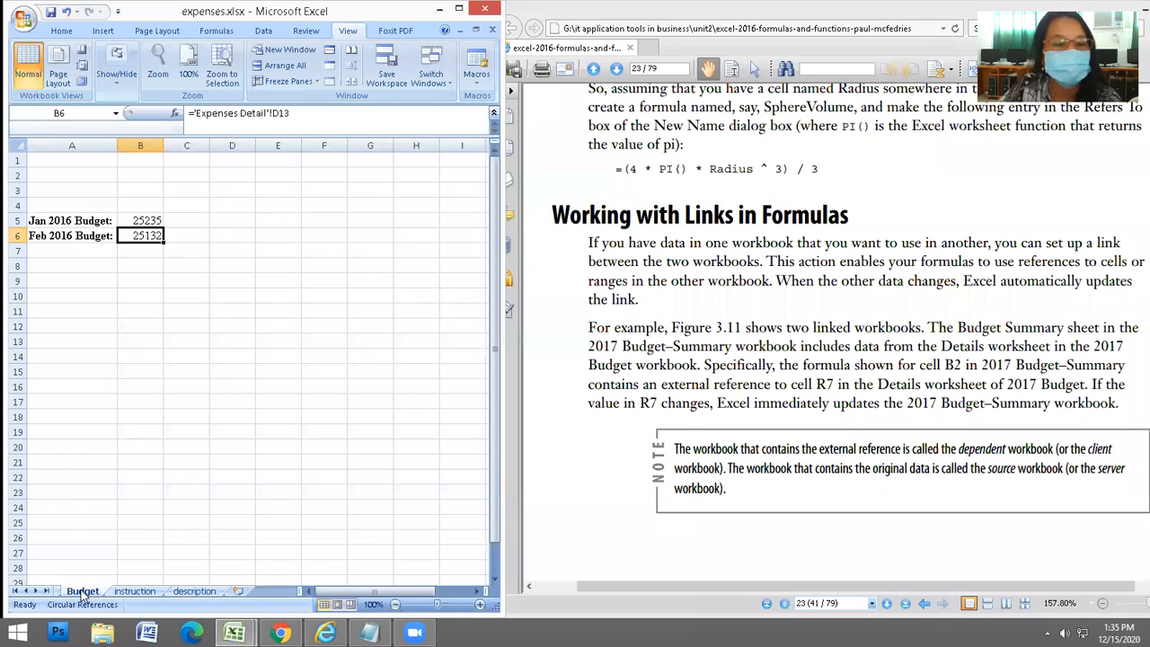
left_click(186, 298)
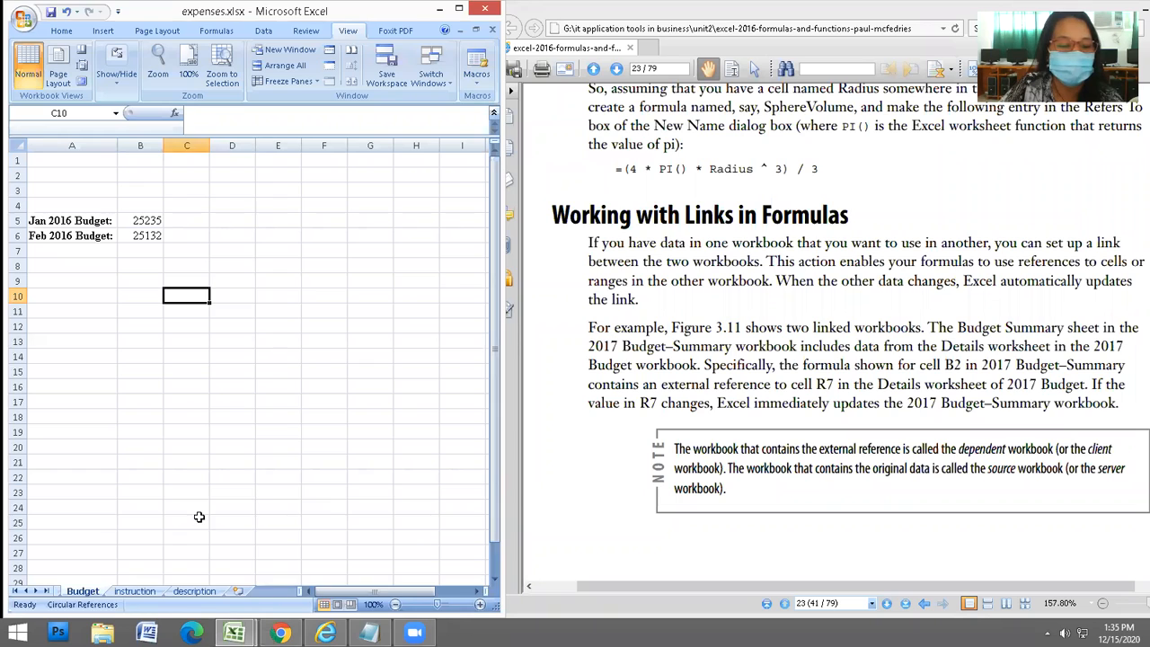
left_click(216, 359)
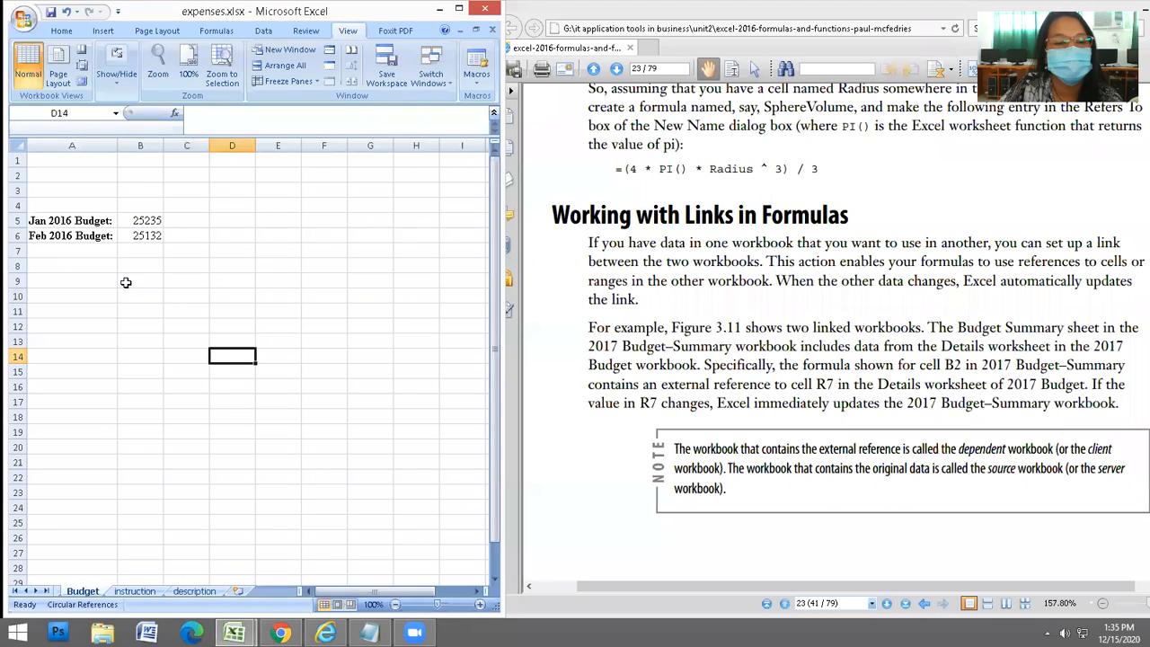
left_click(186, 265)
left_click(72, 190, "shift")
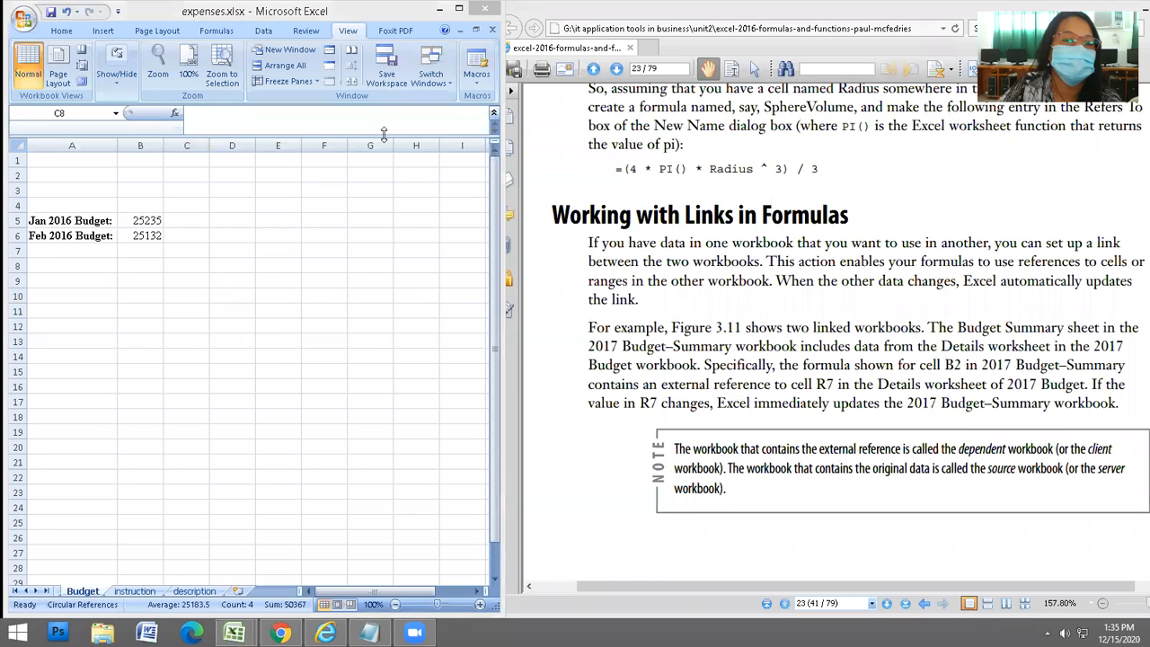
Try to open dependent.xlsx from the list of recent documents
left_click(22, 16)
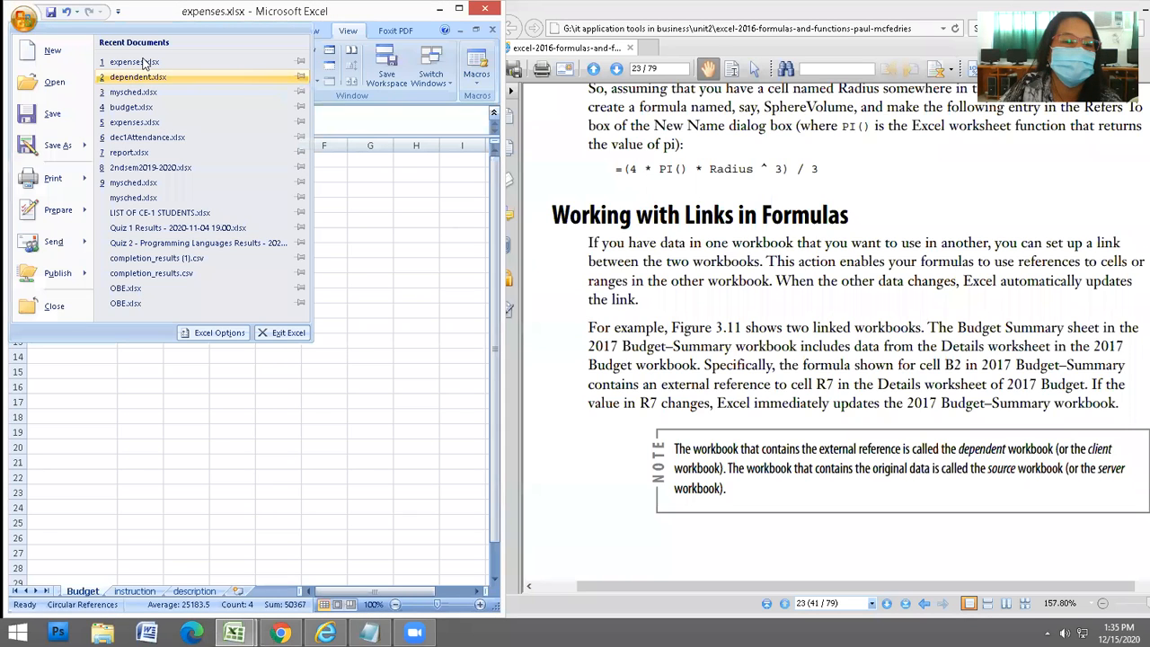
left_click(139, 78)
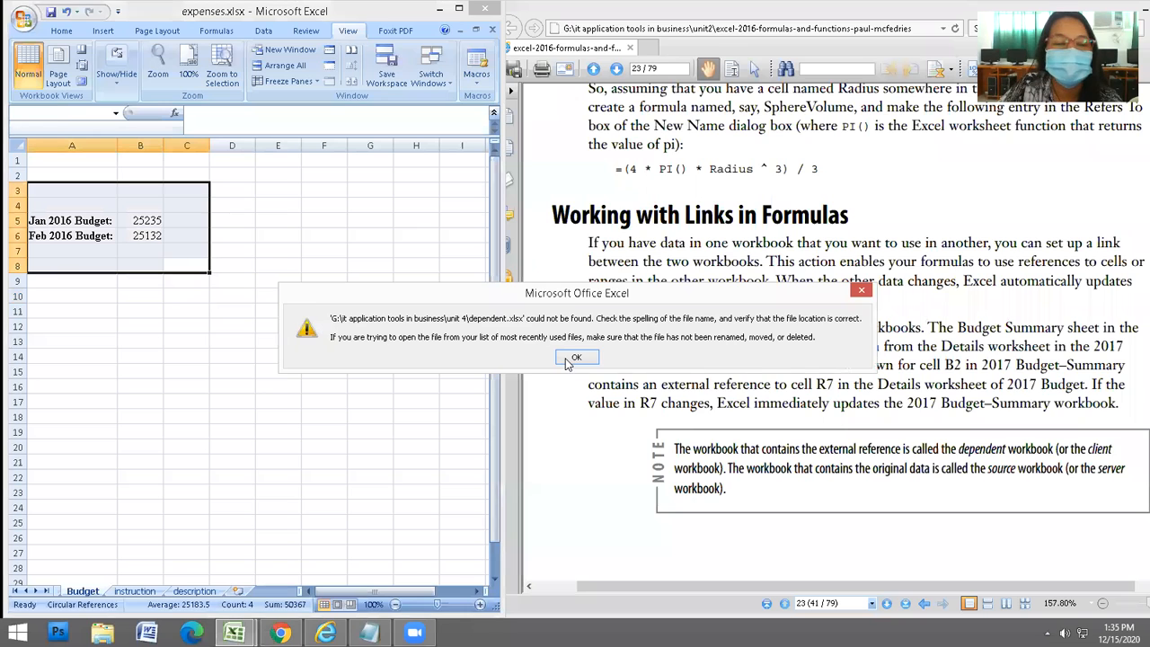
left_click(566, 361)
left_click(24, 18)
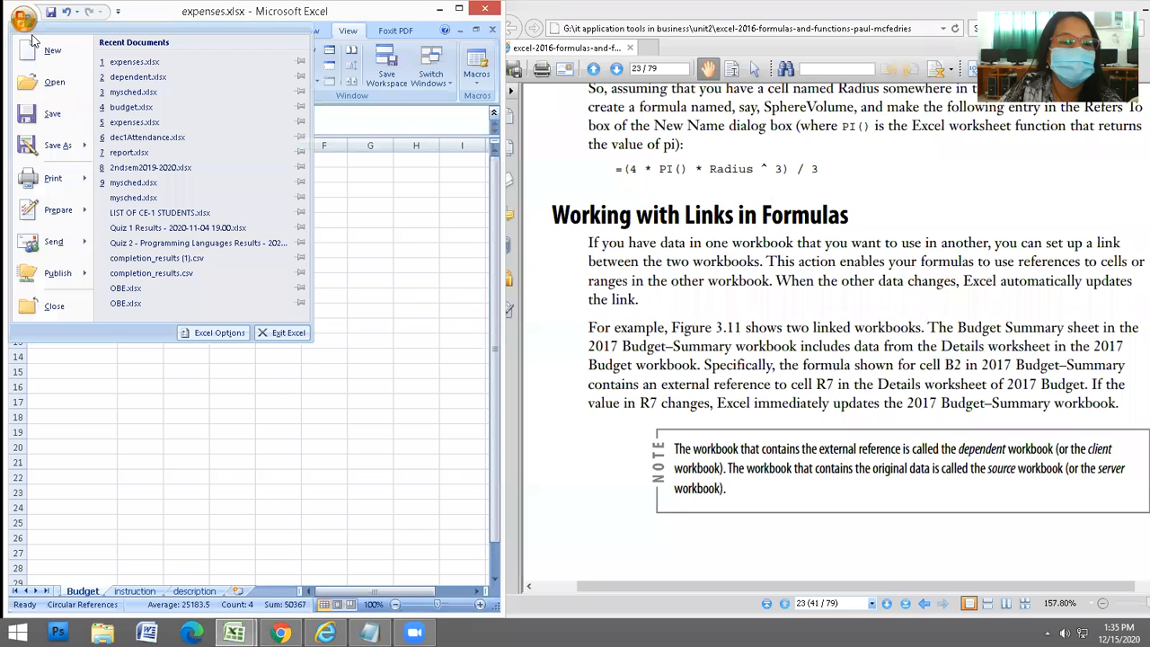
left_click(158, 471)
Switch to File Explorer and browse Removable Disk (G:) to the unit2 folder inside "it application tools in business"
key("super+e")
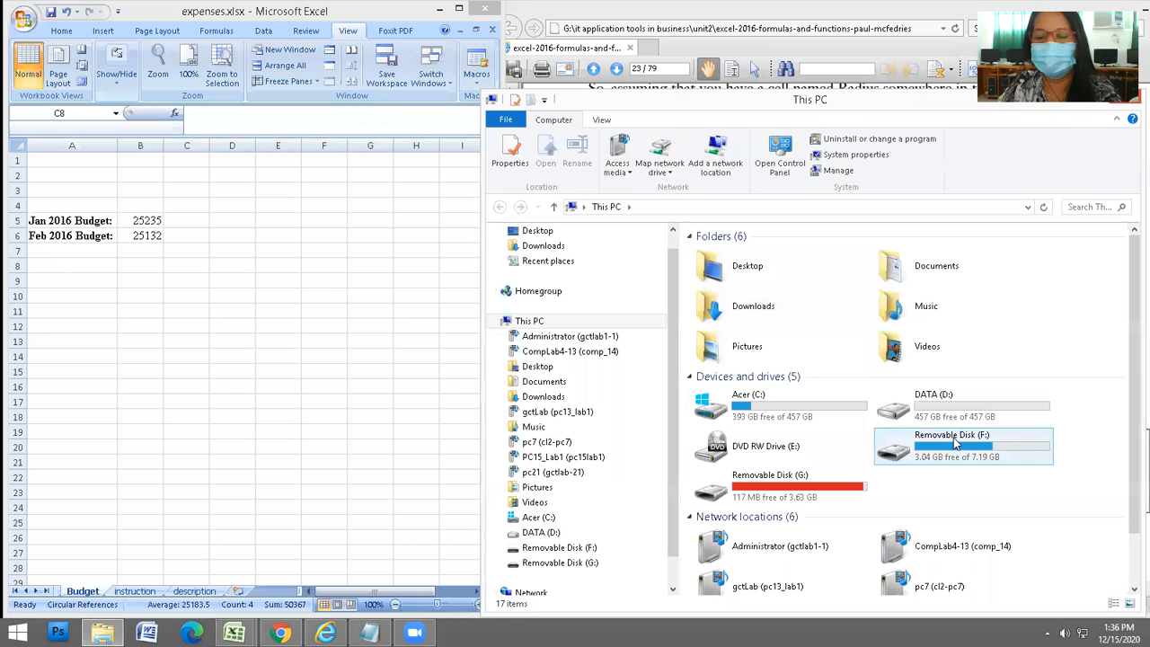
left_click(780, 485)
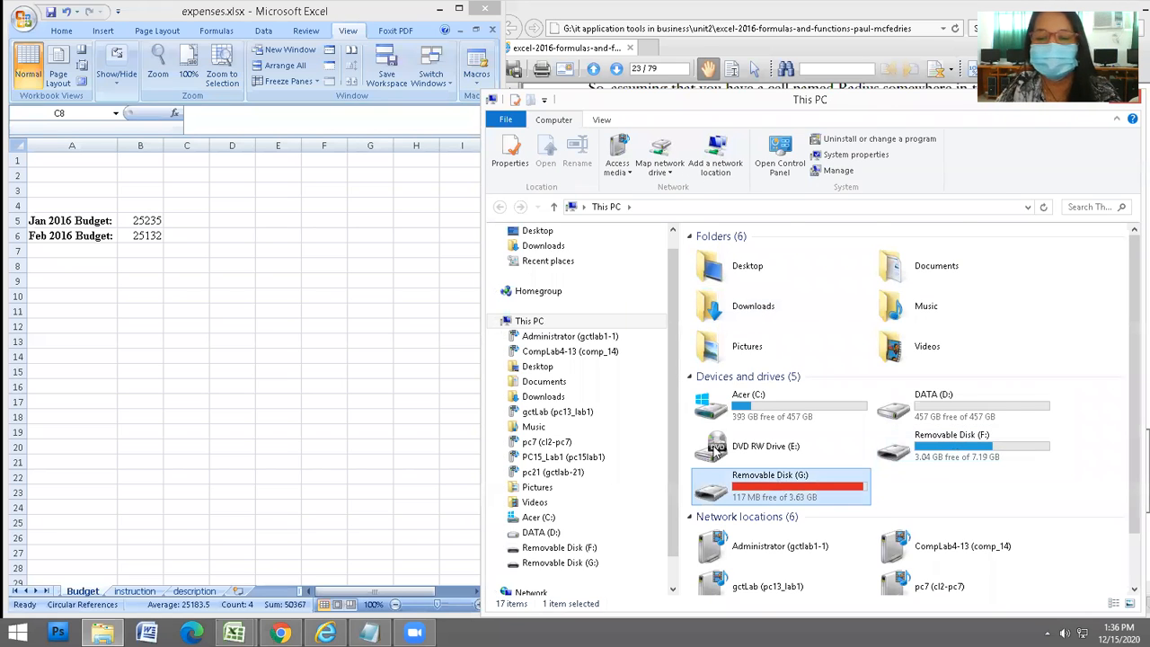
double_click(779, 485)
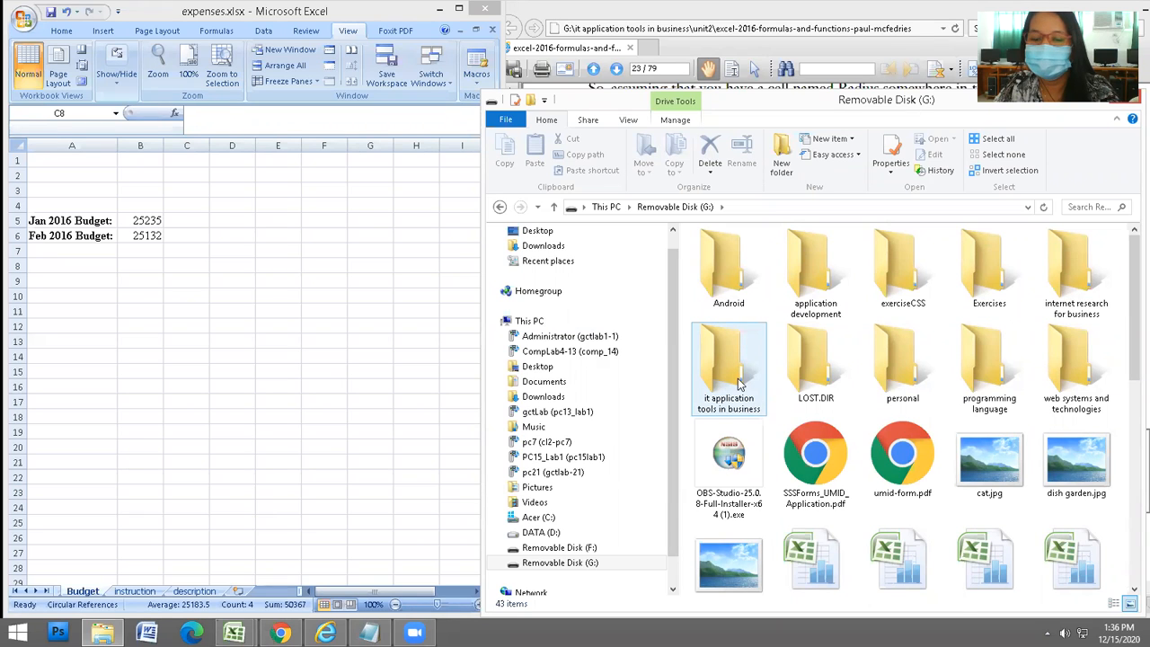
double_click(738, 384)
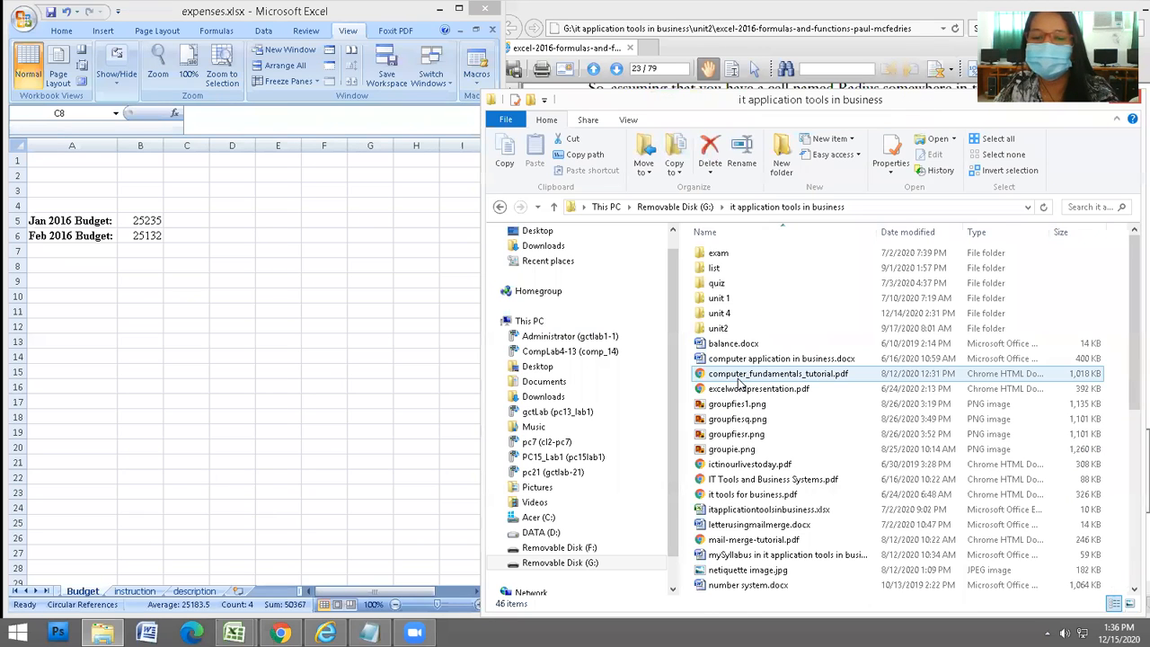
double_click(719, 328)
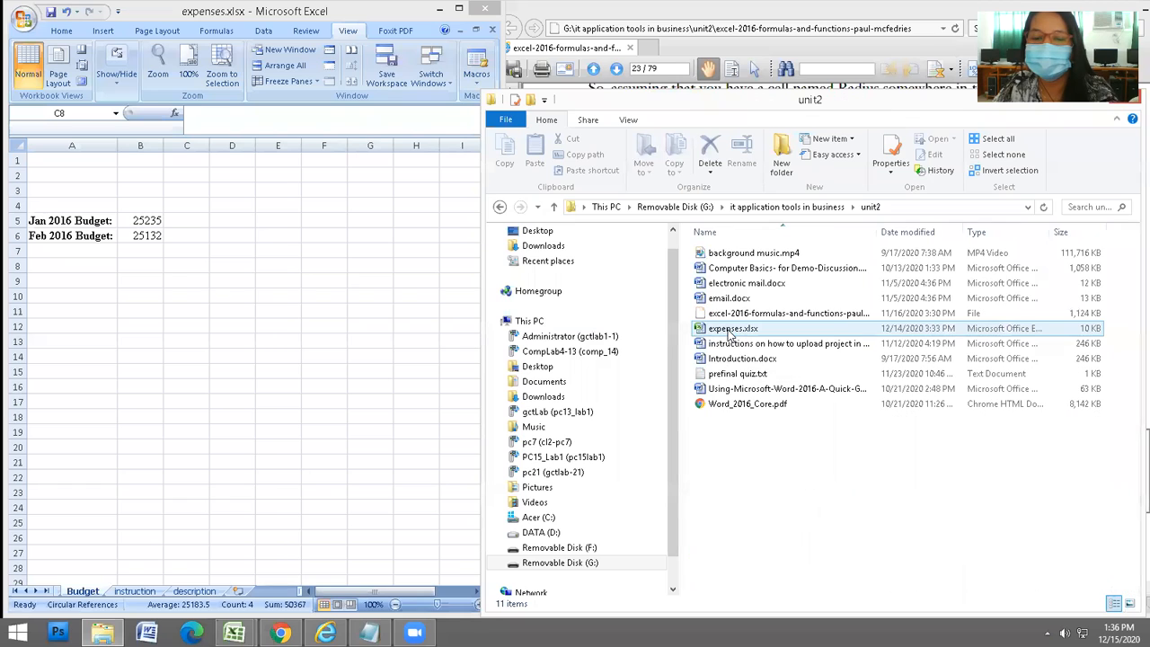
Try to open unit2's expenses.xlsx, and close the already open workbook of the same name without saving its changes
double_click(729, 330)
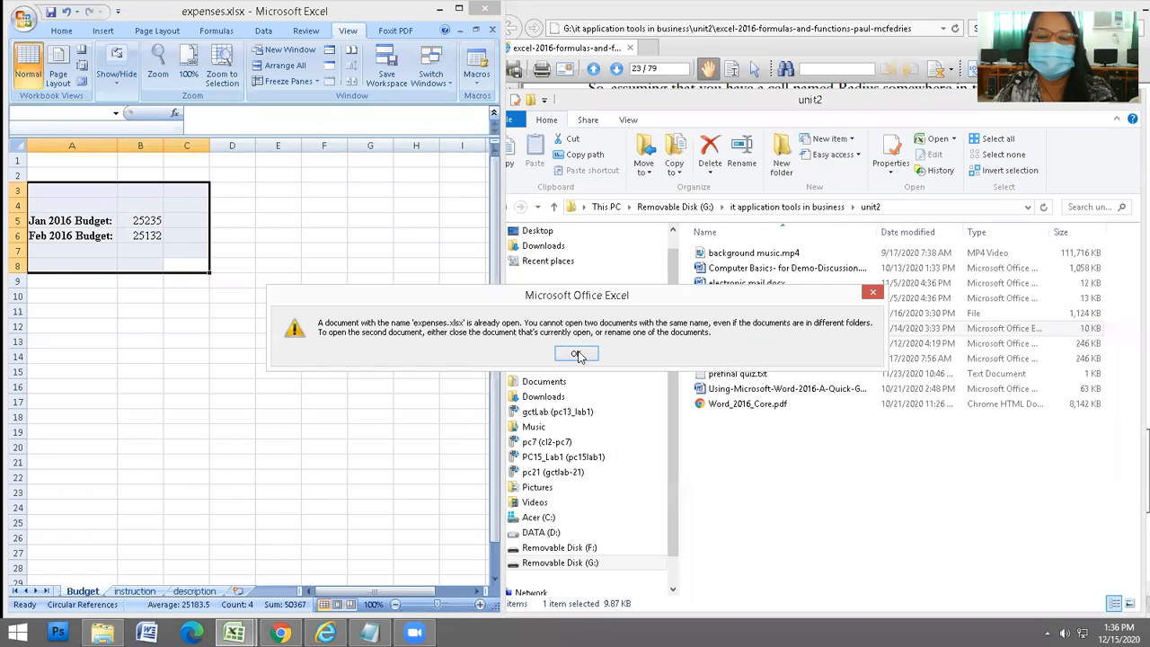
left_click(579, 353)
left_click(485, 8)
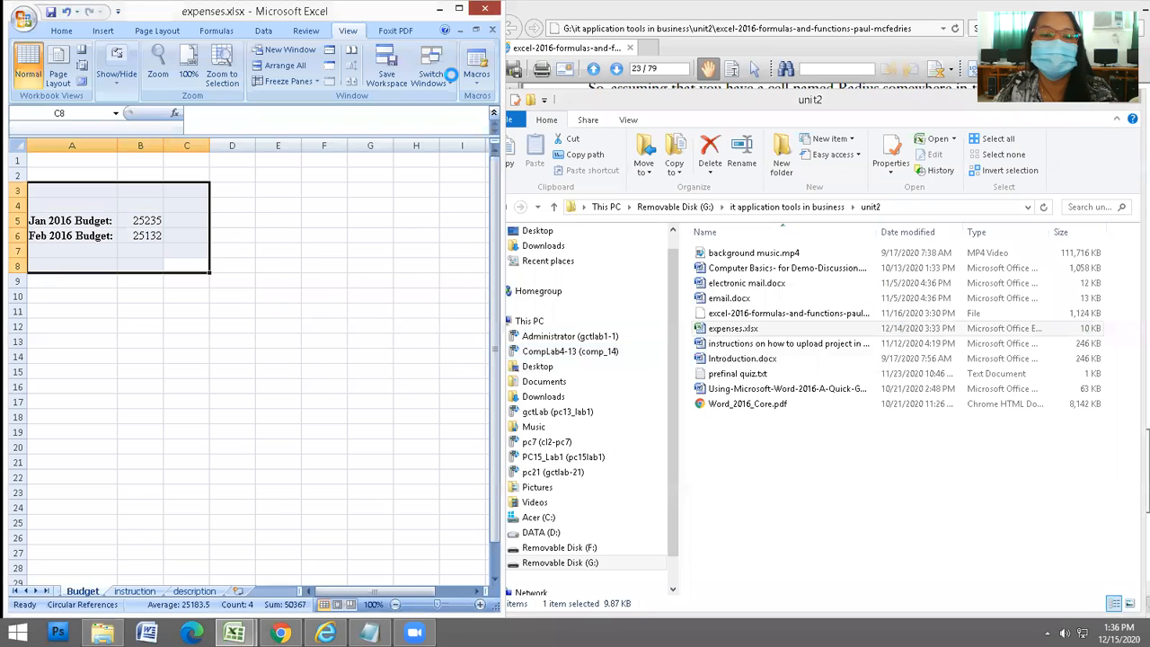
left_click(575, 354)
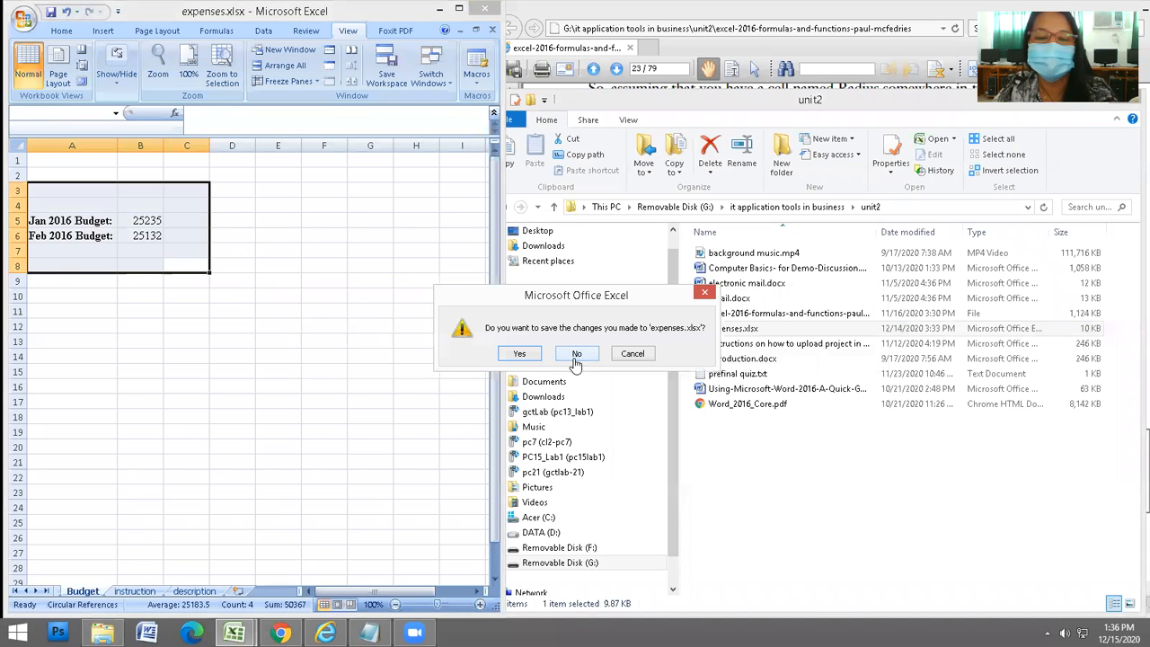
Open expenses.xlsx from the unit2 folder, put the folder window away, and select cell E16 on the expenses2015 sheet
left_click(728, 332)
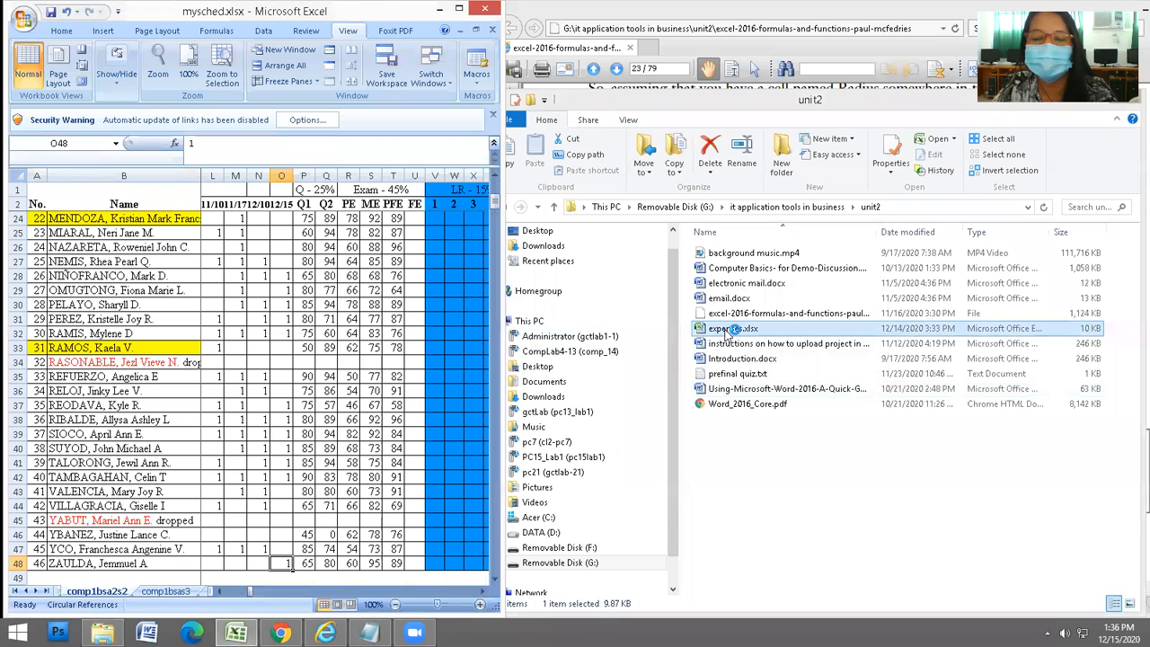
double_click(728, 329)
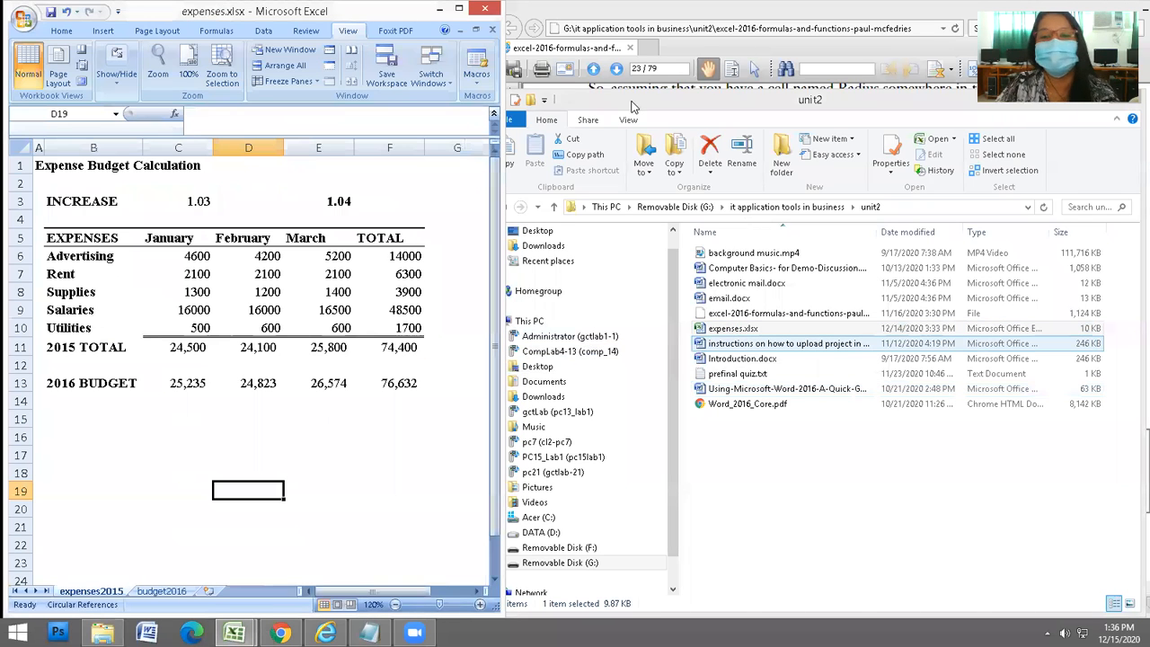
left_click(1069, 96)
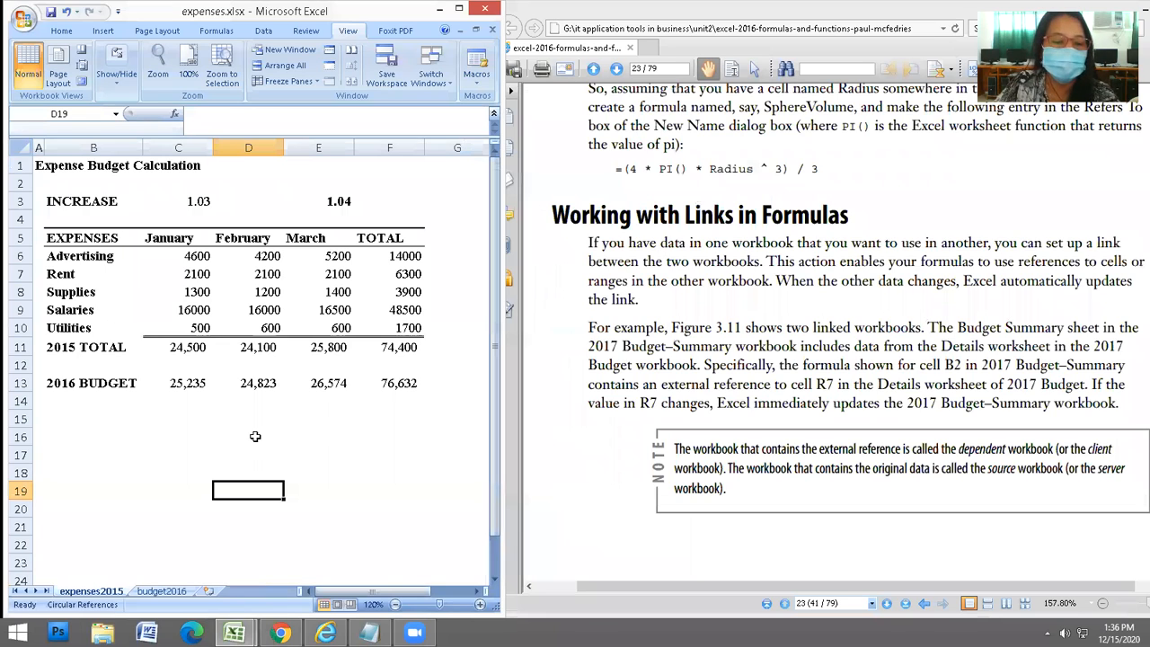
left_click(293, 437)
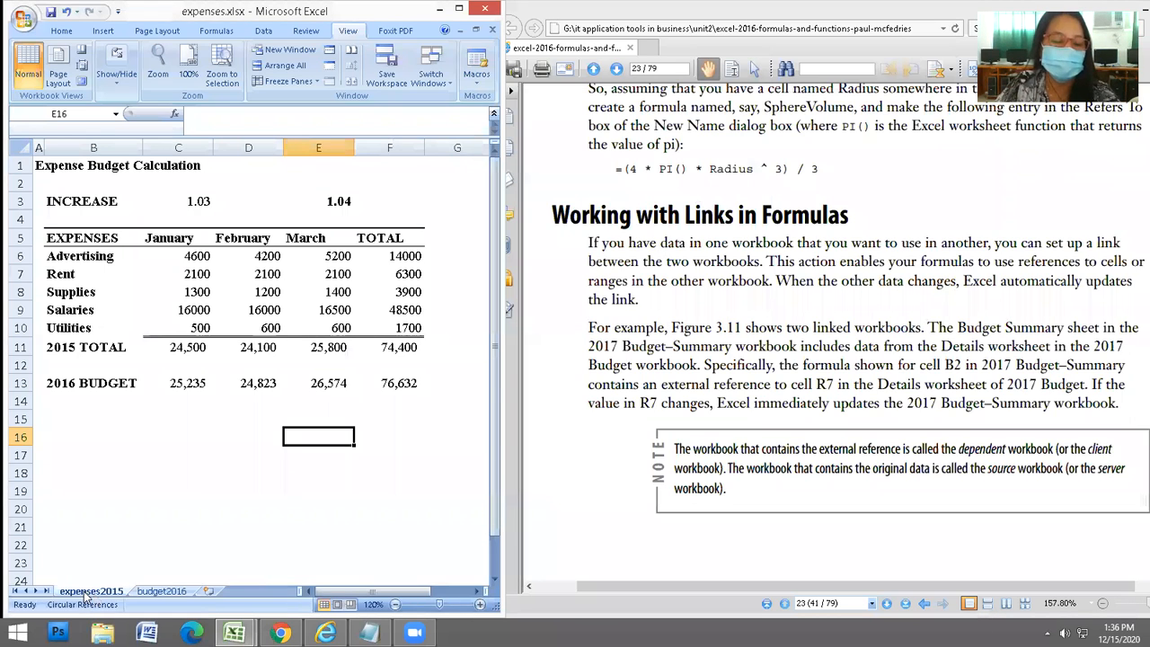
Clear the January to March amounts in C4:C6 of the budget2016 sheet and select cell C4
left_click(162, 591)
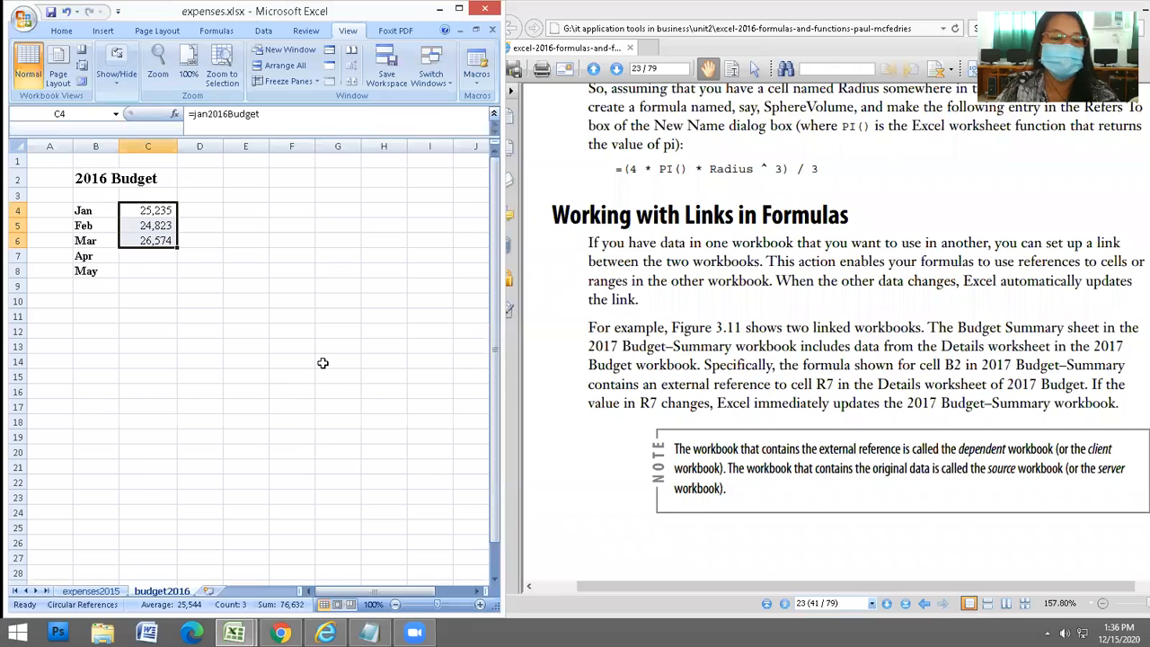
key("Delete")
left_click(142, 211)
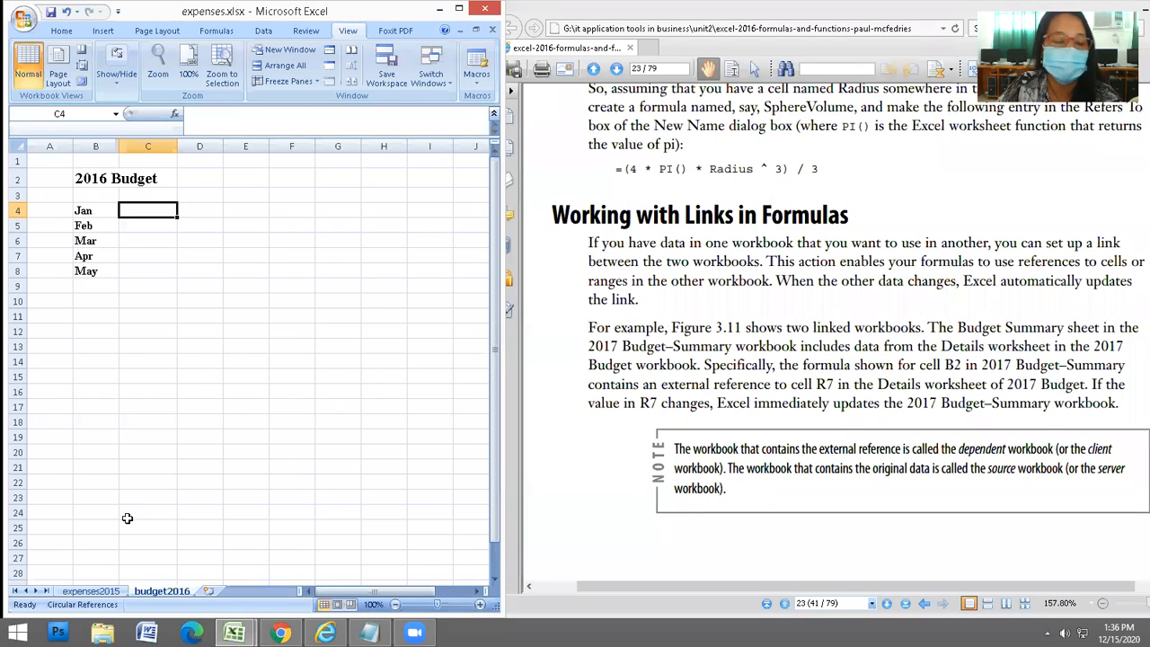
Link January's cell C4 on budget2016 to the January 2016 budget in cell C13 of the expenses2015 sheet
type("=")
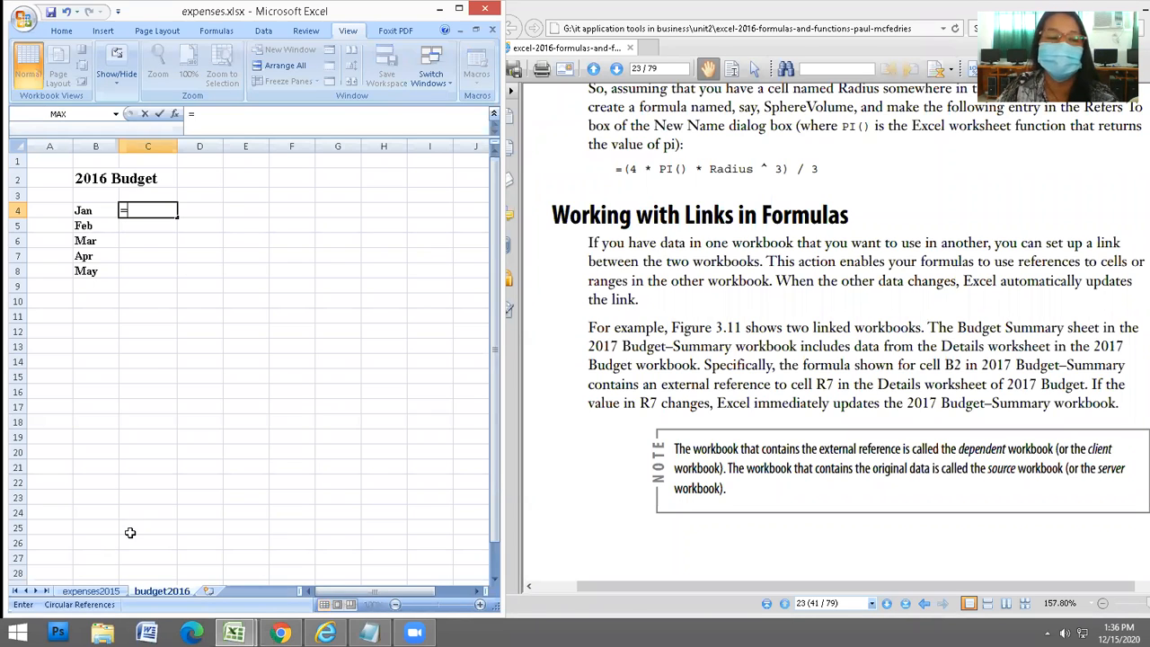
left_click(99, 595)
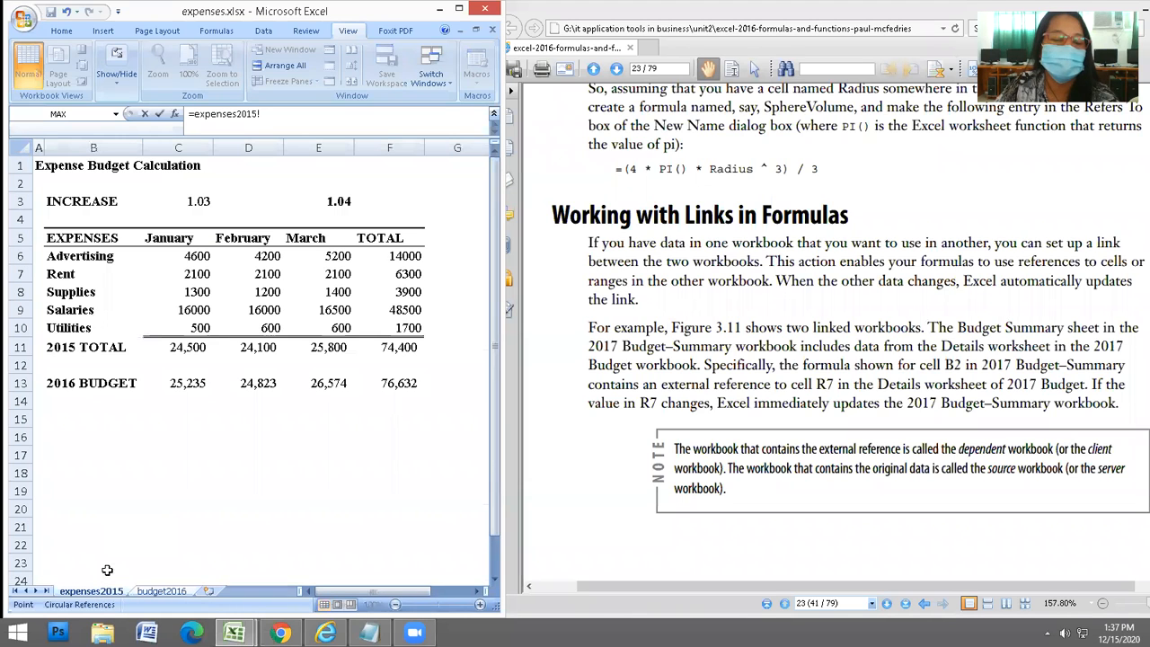
left_click(186, 387)
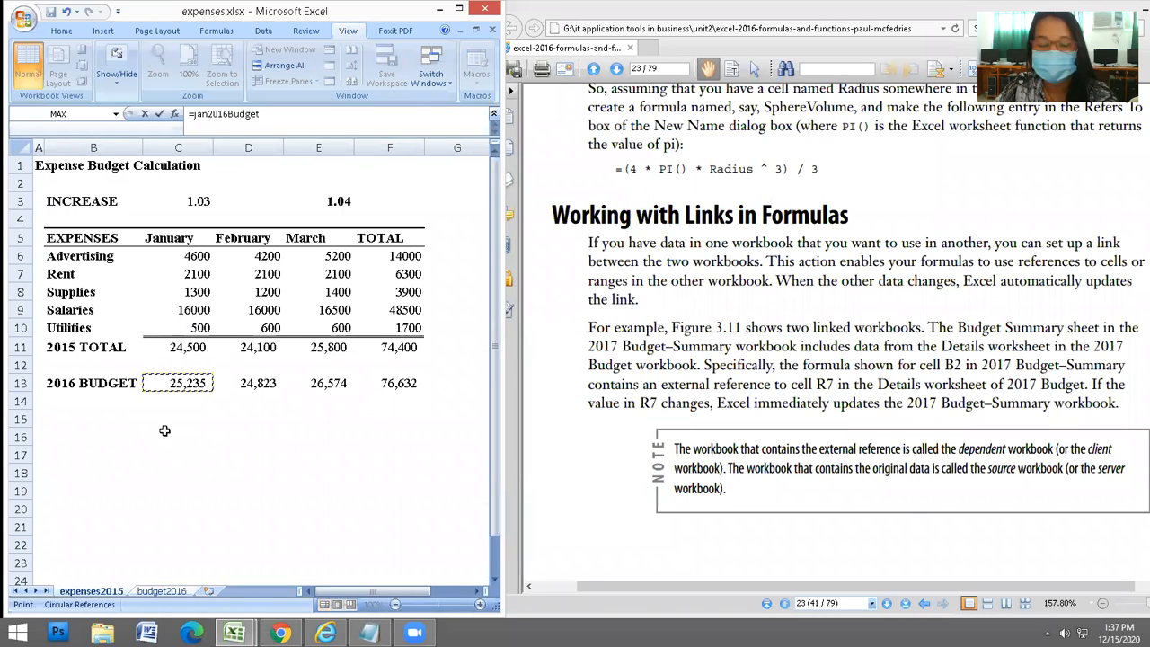
key("Return")
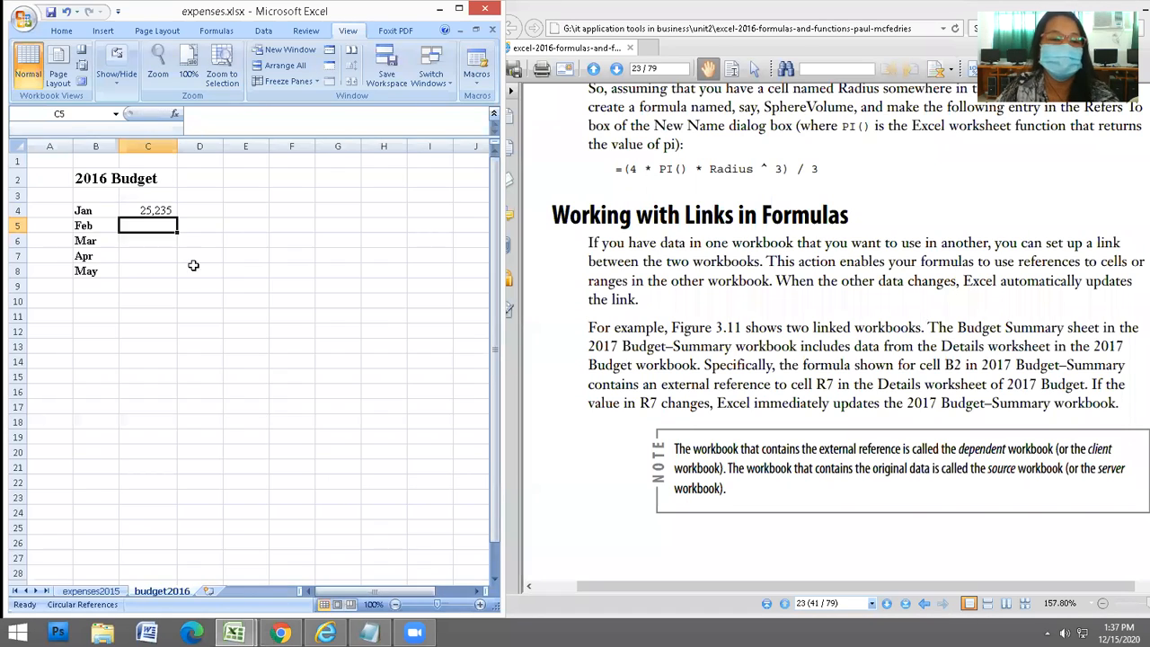
Inspect the formula in budget2016's C4 and compare the cell names and formulas of C13 and D13 on expenses2015
left_click(171, 210)
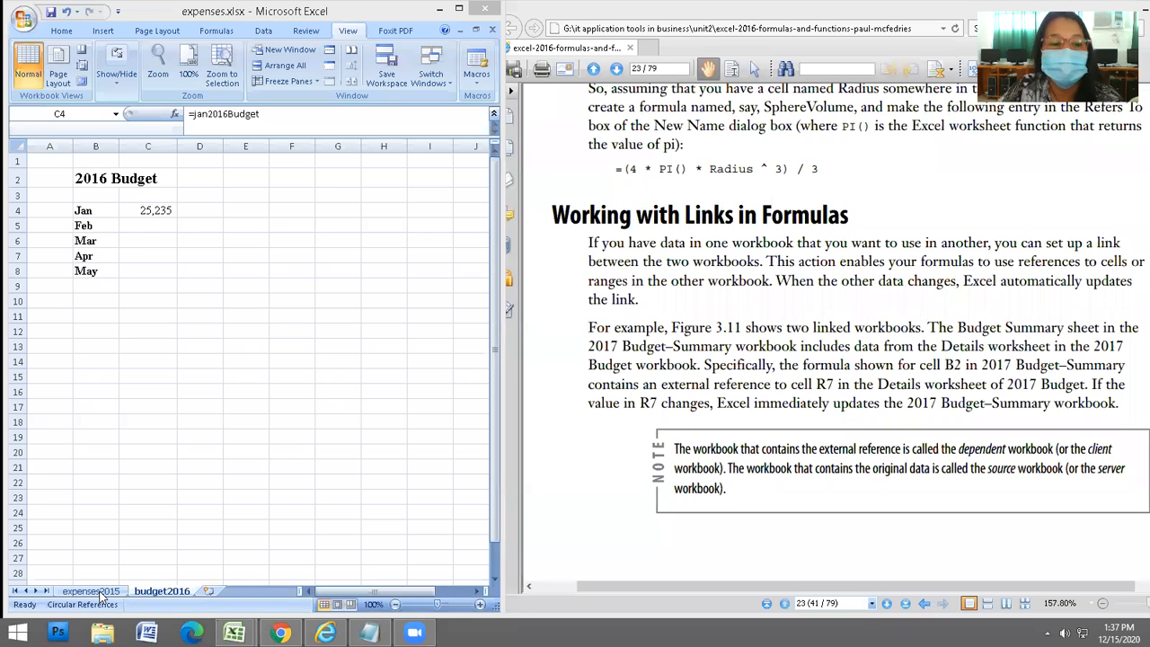
left_click(142, 434)
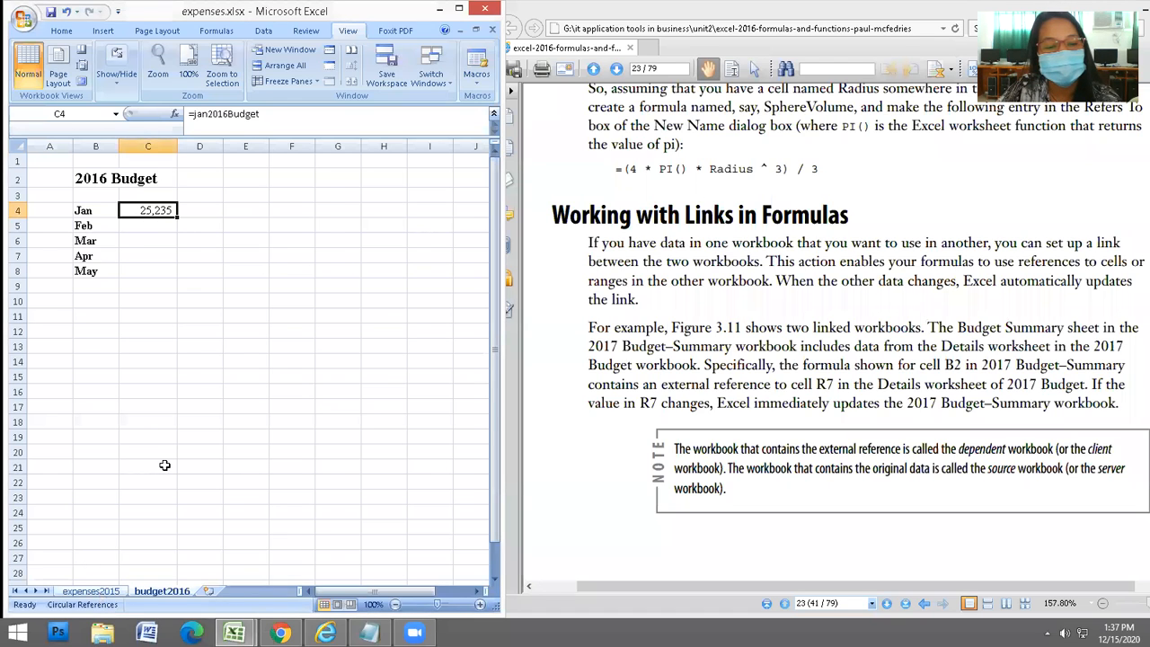
left_click(91, 591)
left_click(188, 380)
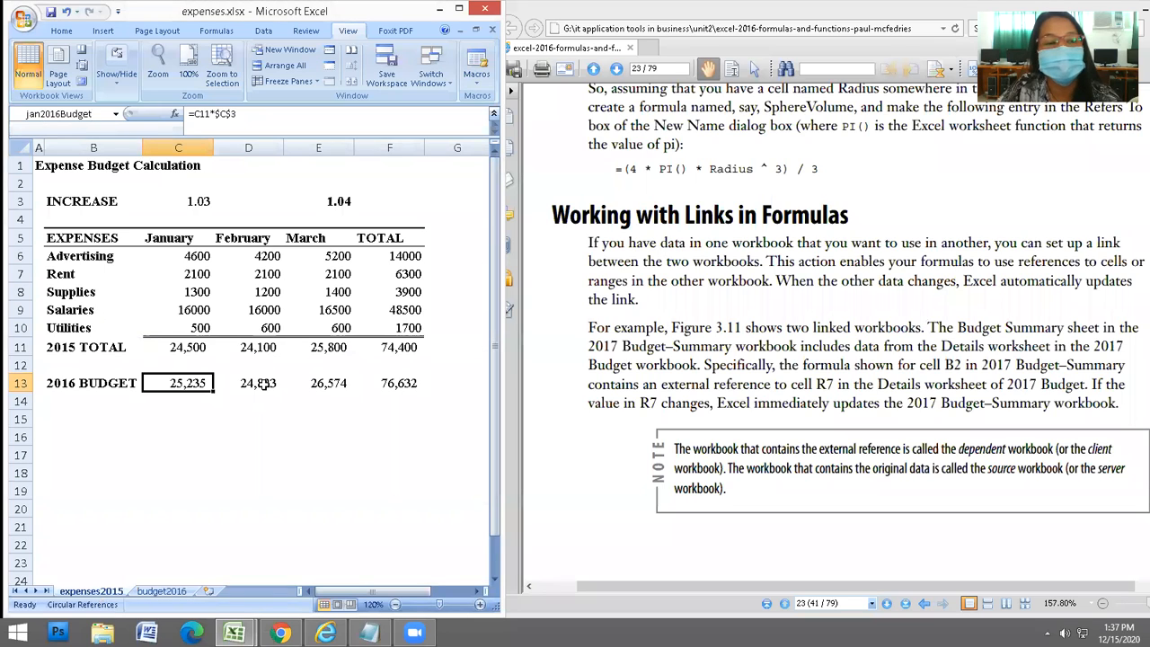
left_click(260, 384)
left_click(188, 382)
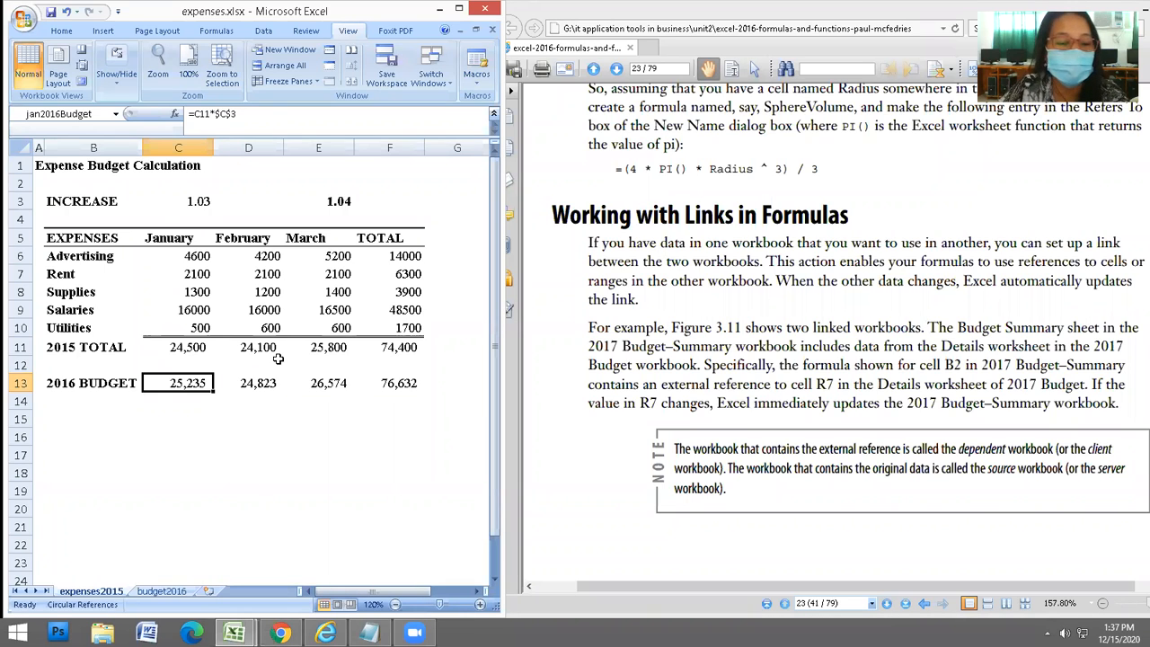
left_click(262, 384)
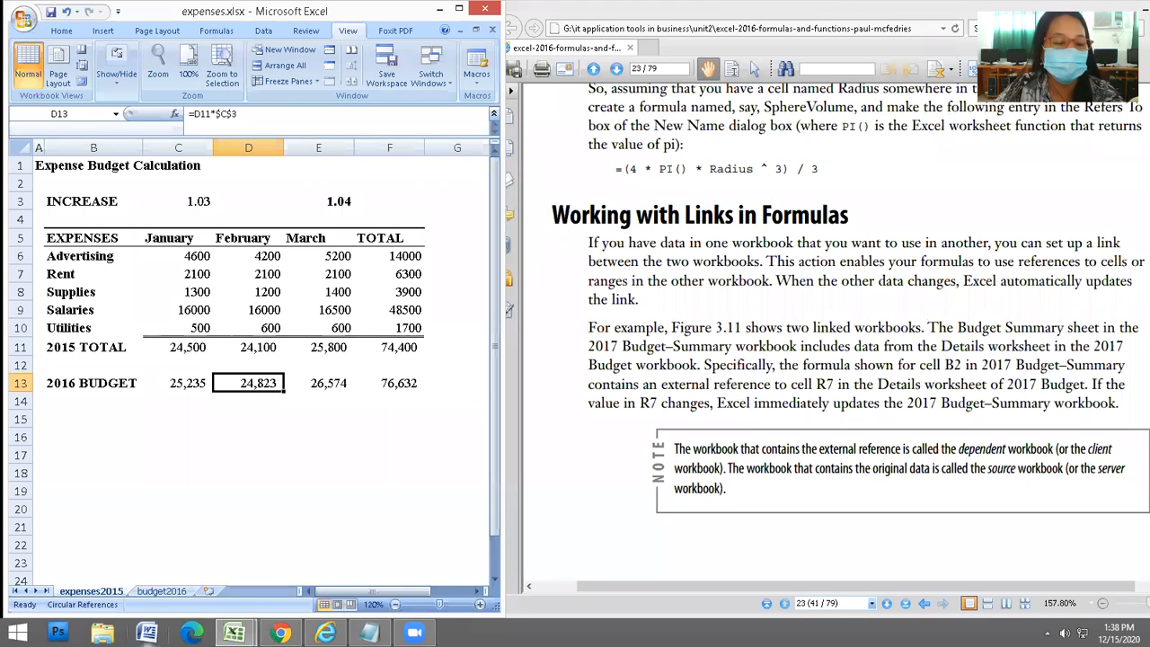
Link February's cell C5 on budget2016 to the source sheet with the formula =expenses2015!D13
left_click(171, 591)
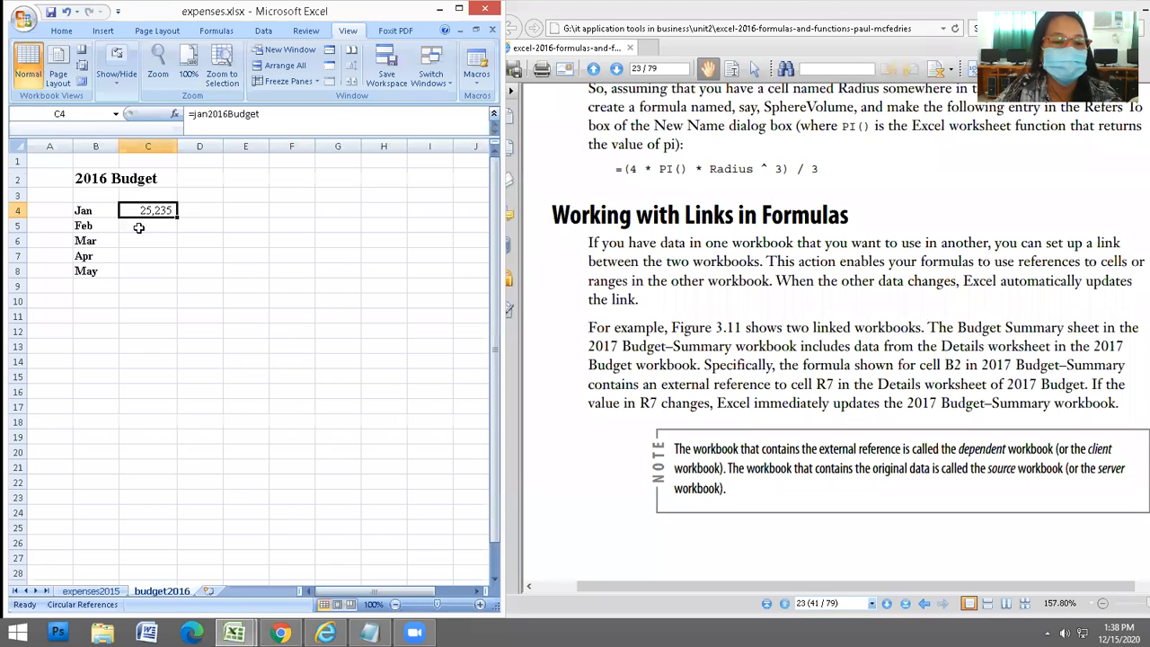
left_click(139, 229)
type("=")
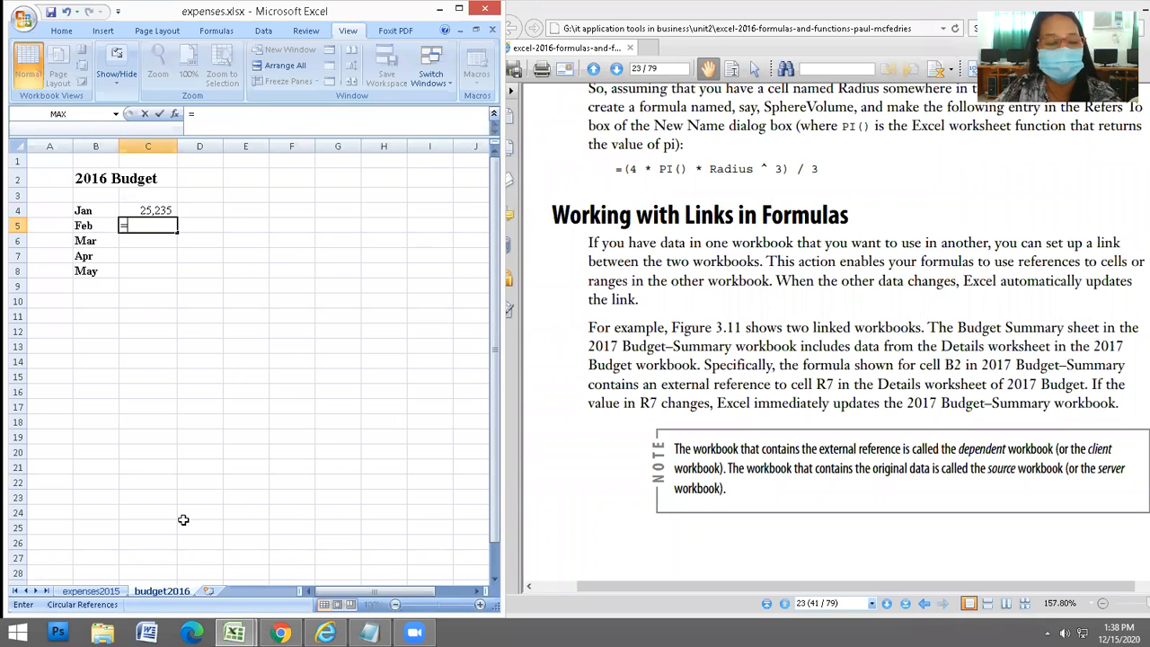
left_click(90, 591)
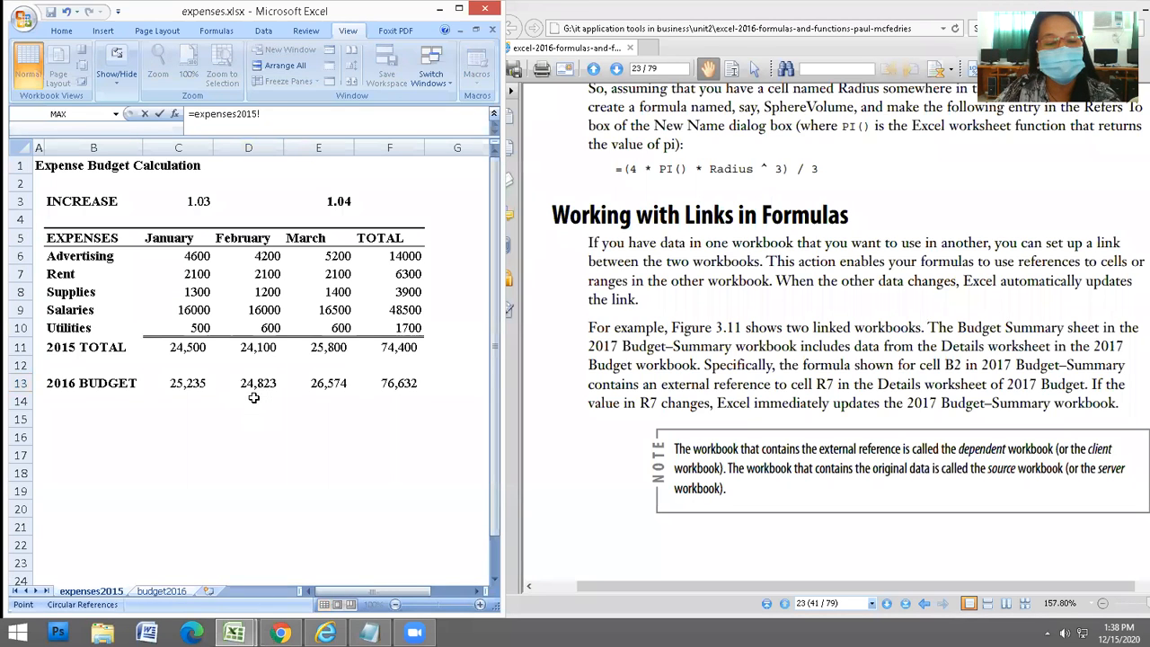
left_click(260, 386)
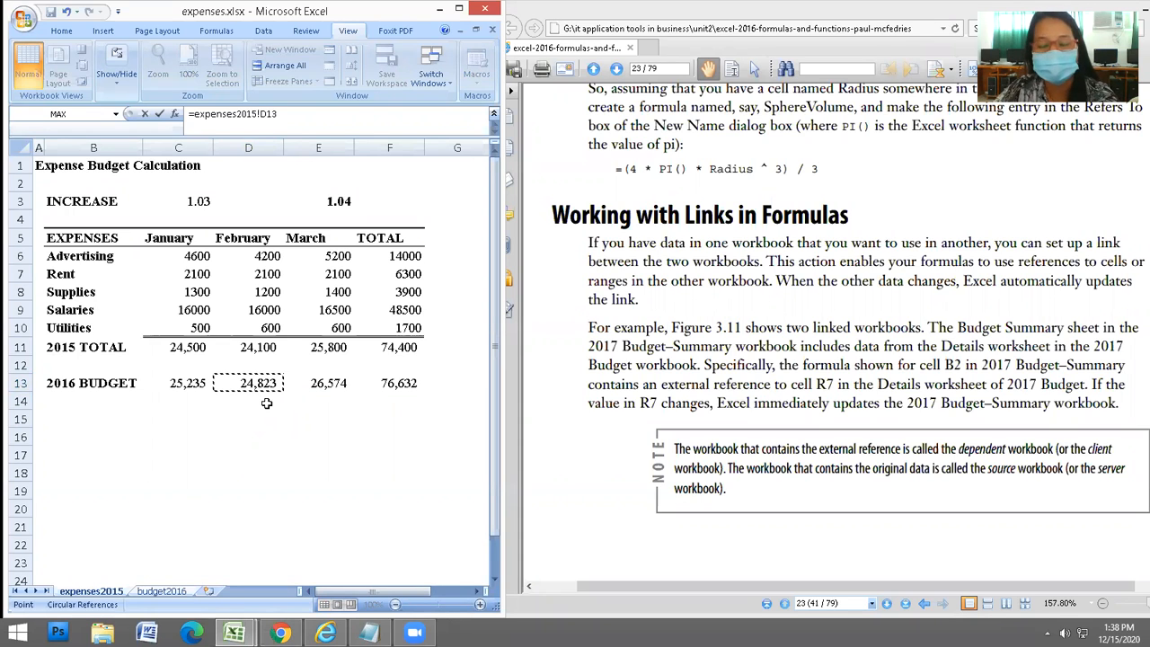
key("Return")
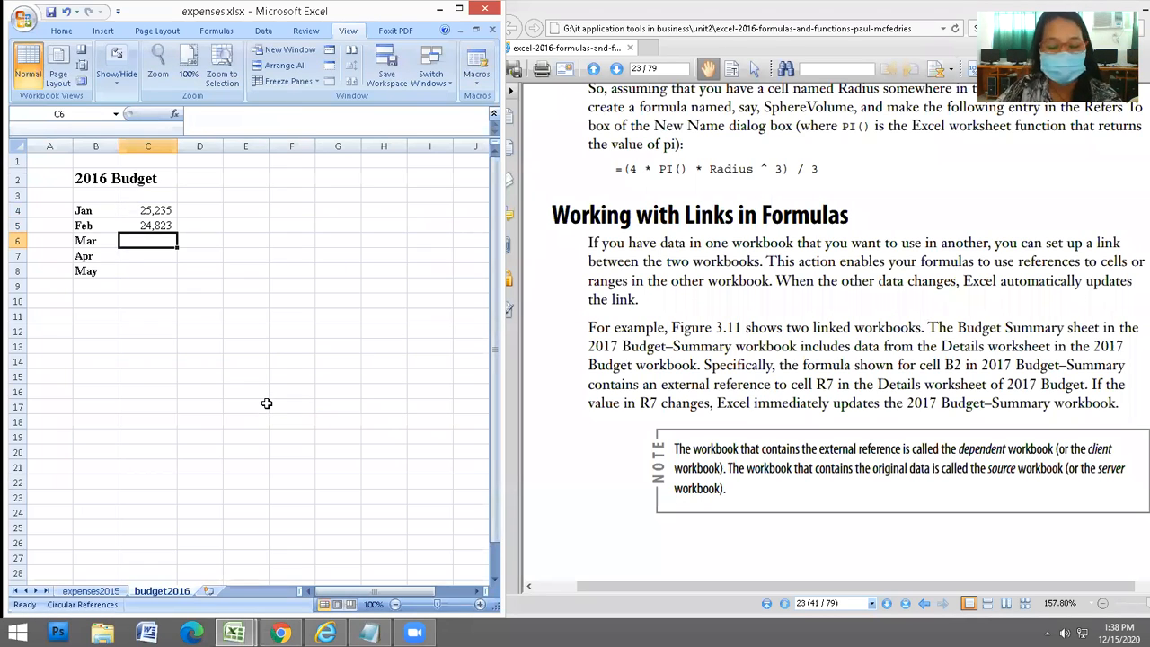
Link March's cell C6 on budget2016 to the source sheet with the formula =expenses2015!E13
type("=")
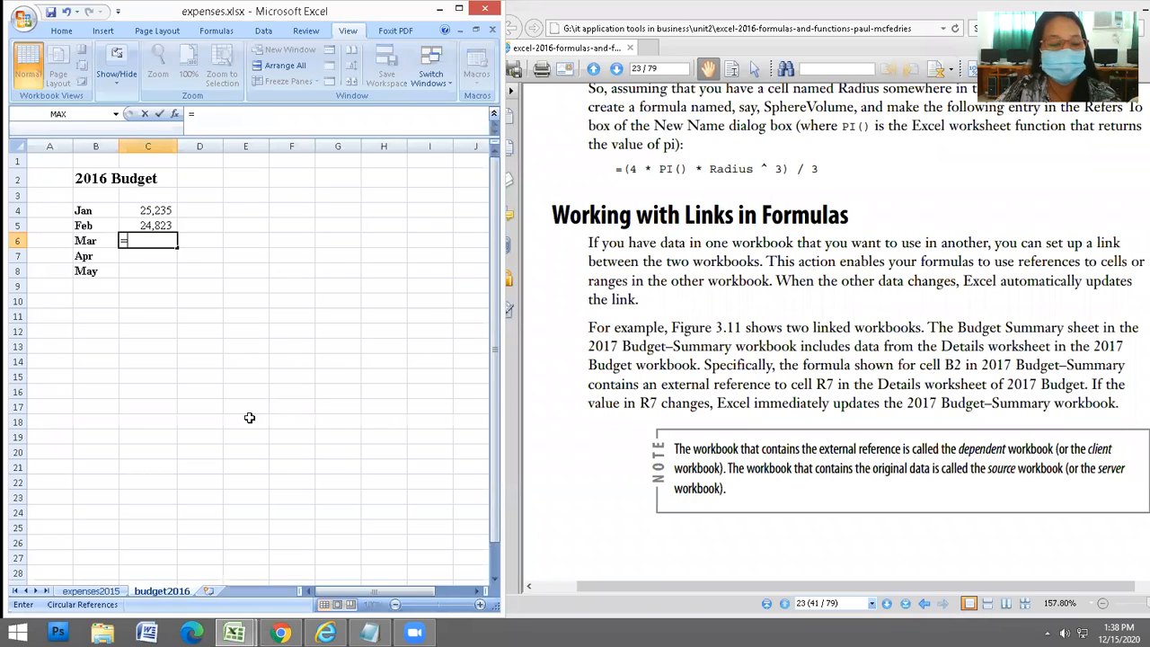
left_click(93, 595)
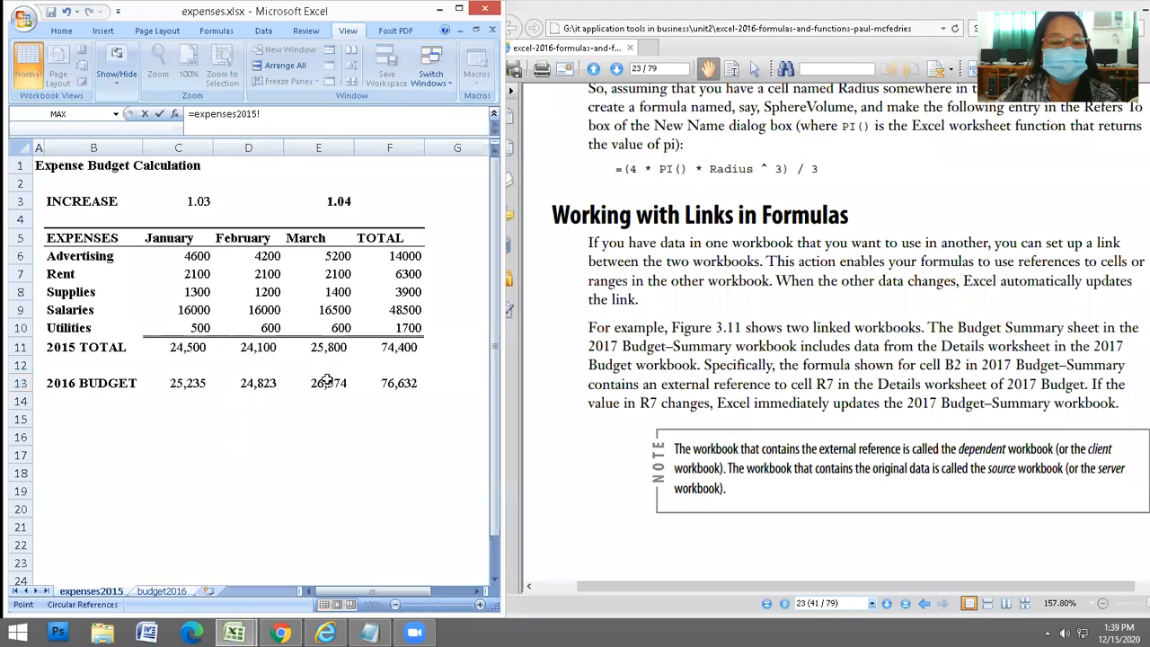
left_click(330, 387)
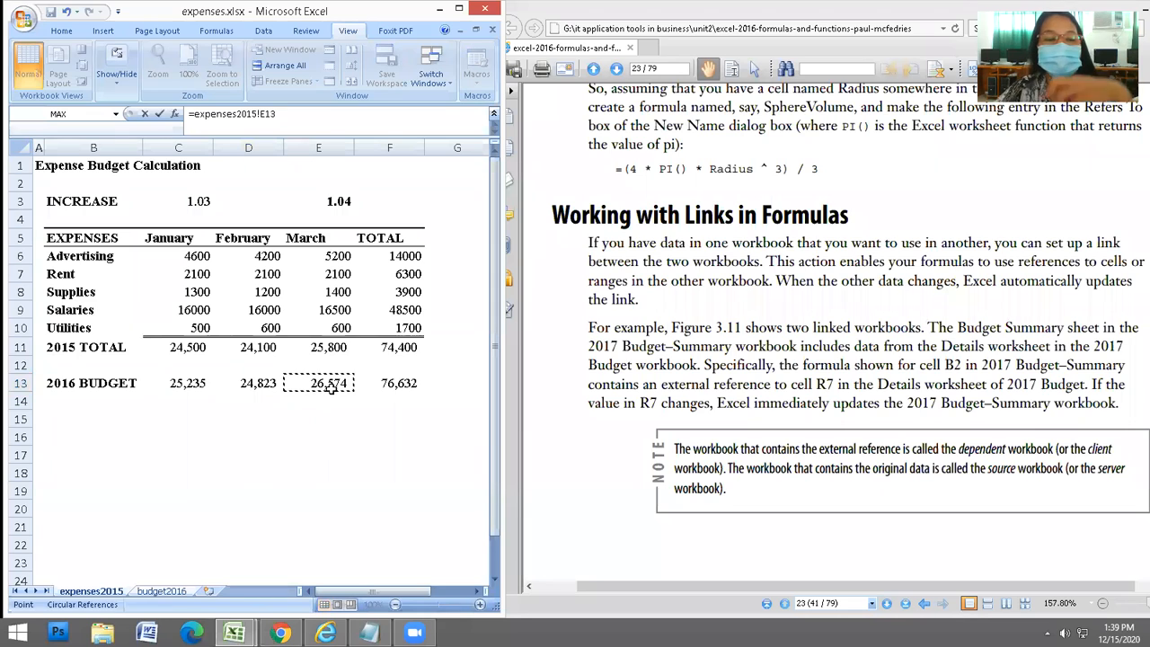
key("Return")
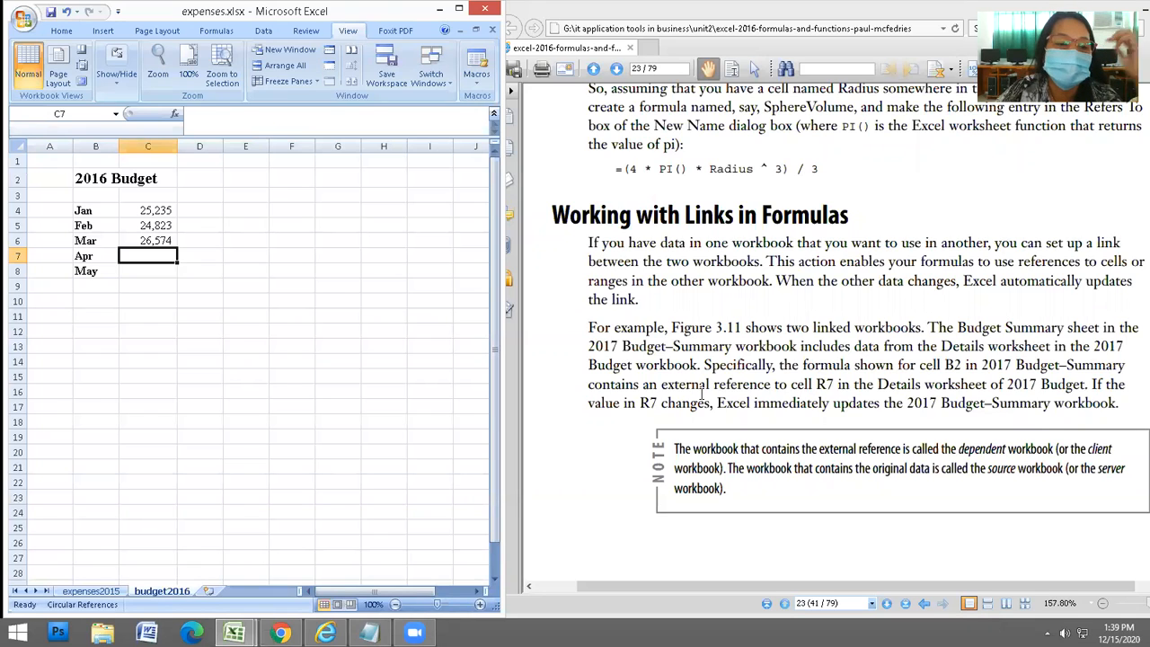
Examine the link formulas in C4, C5 and C6 of budget2016, leaving them unedited
left_click(159, 209)
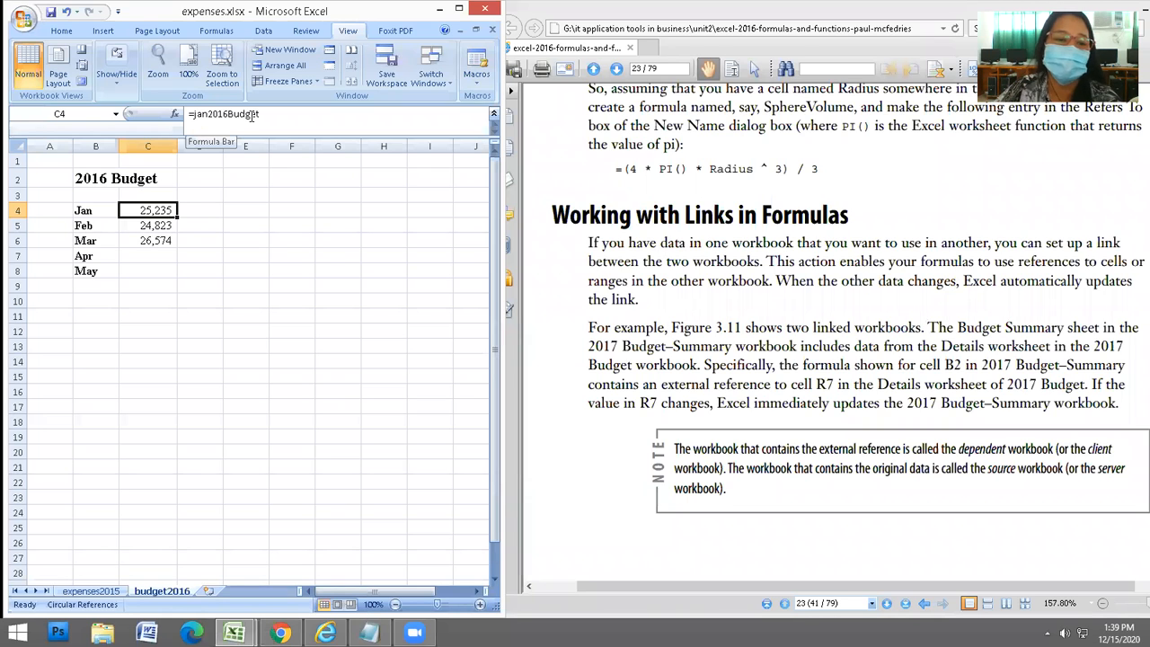
left_click(150, 227)
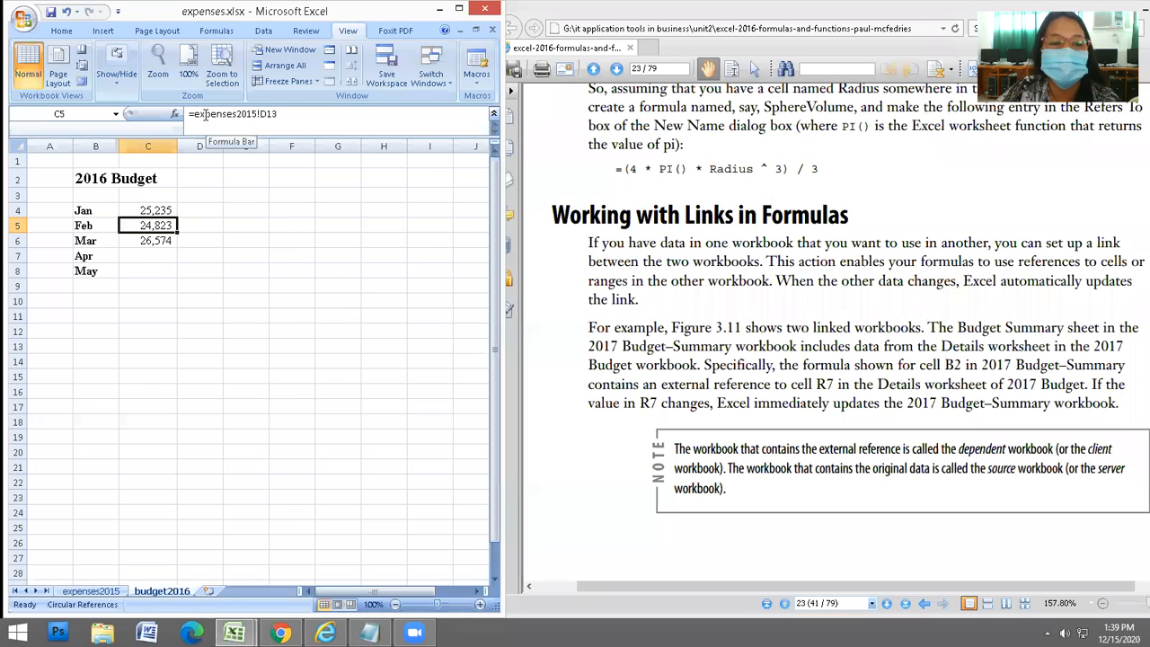
left_click(258, 113)
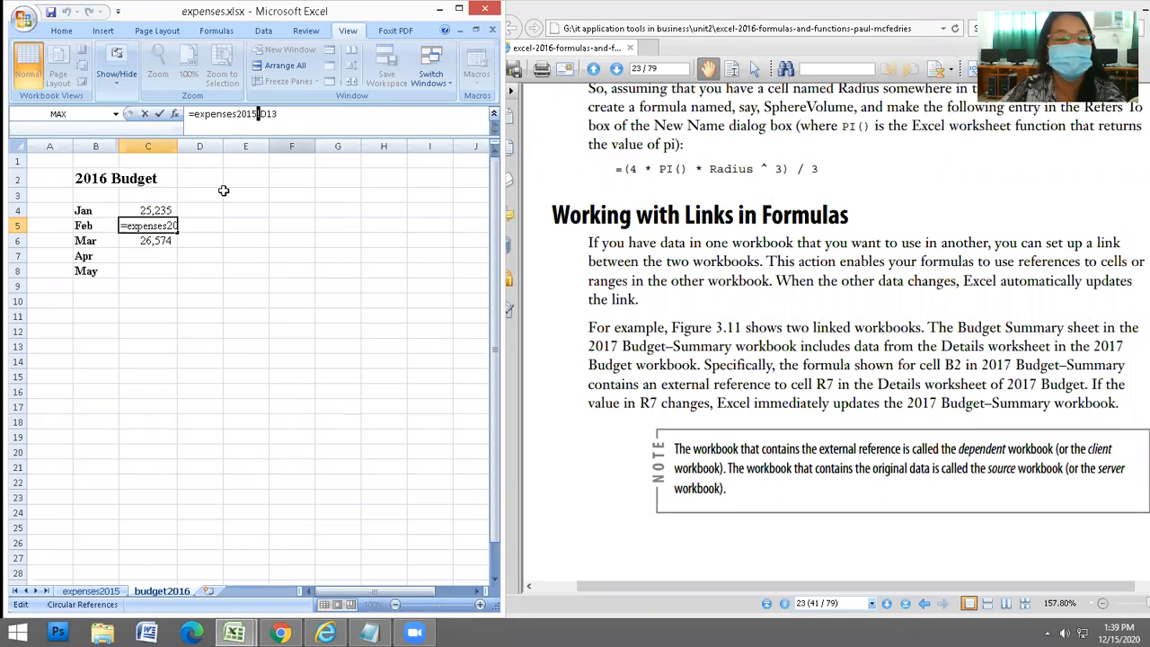
key("Escape")
left_click(153, 241)
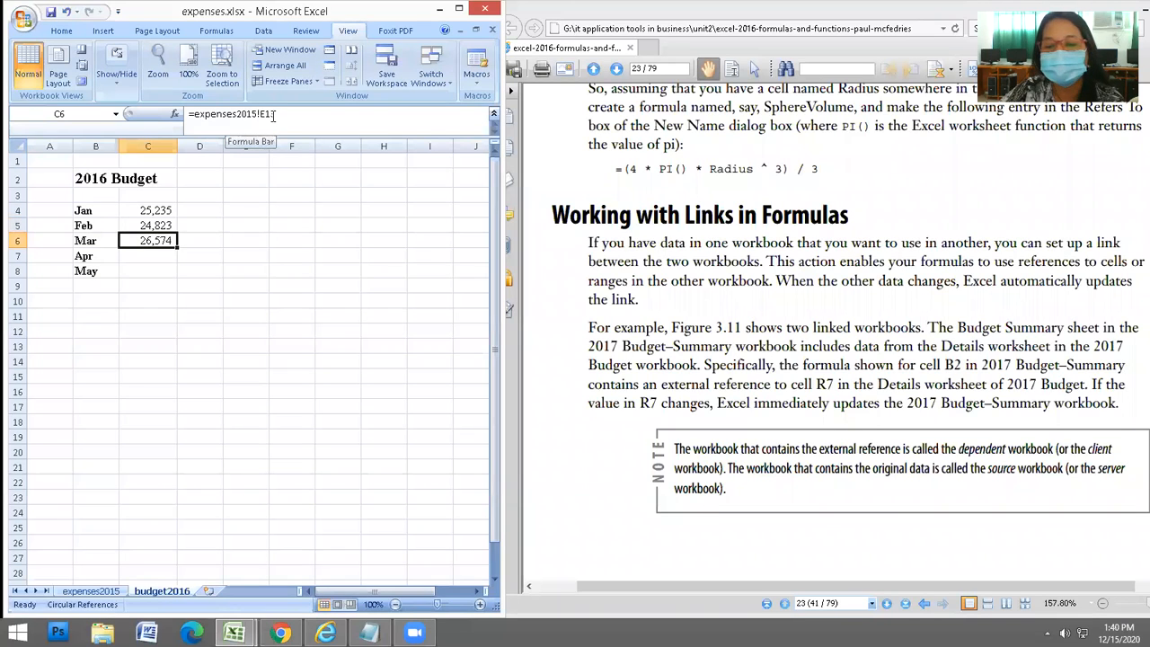
Check the PDF note on dependent and source workbooks against the expenses2015 source sheet, and return to budget2016
left_click_drag(771, 466, 761, 428)
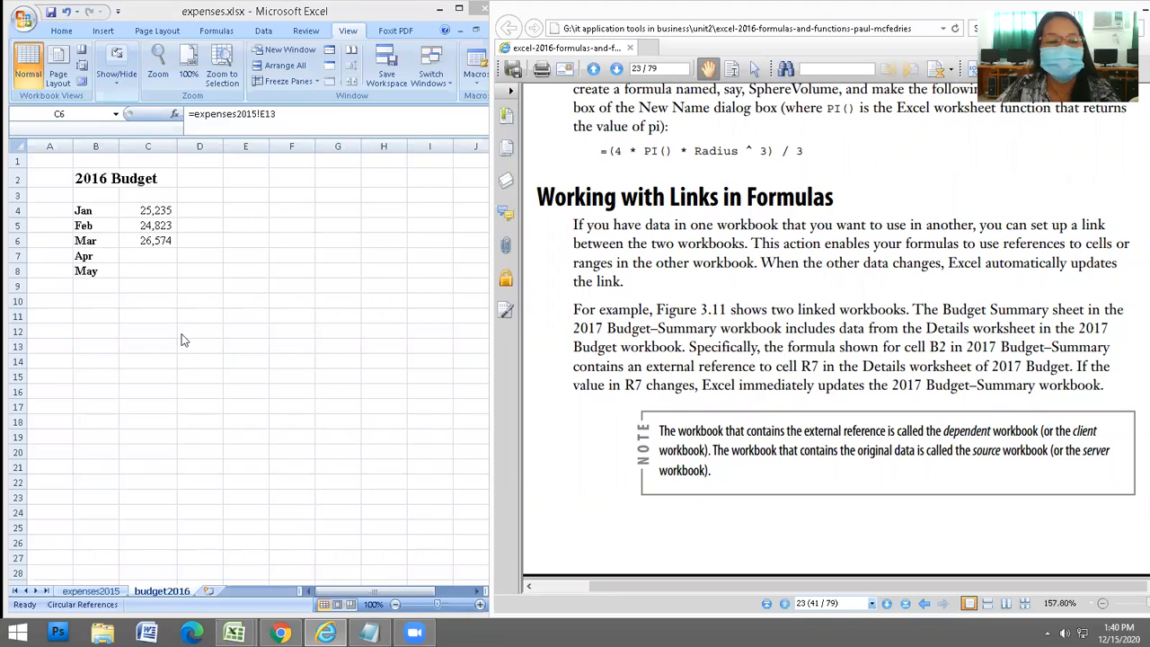
left_click(168, 291)
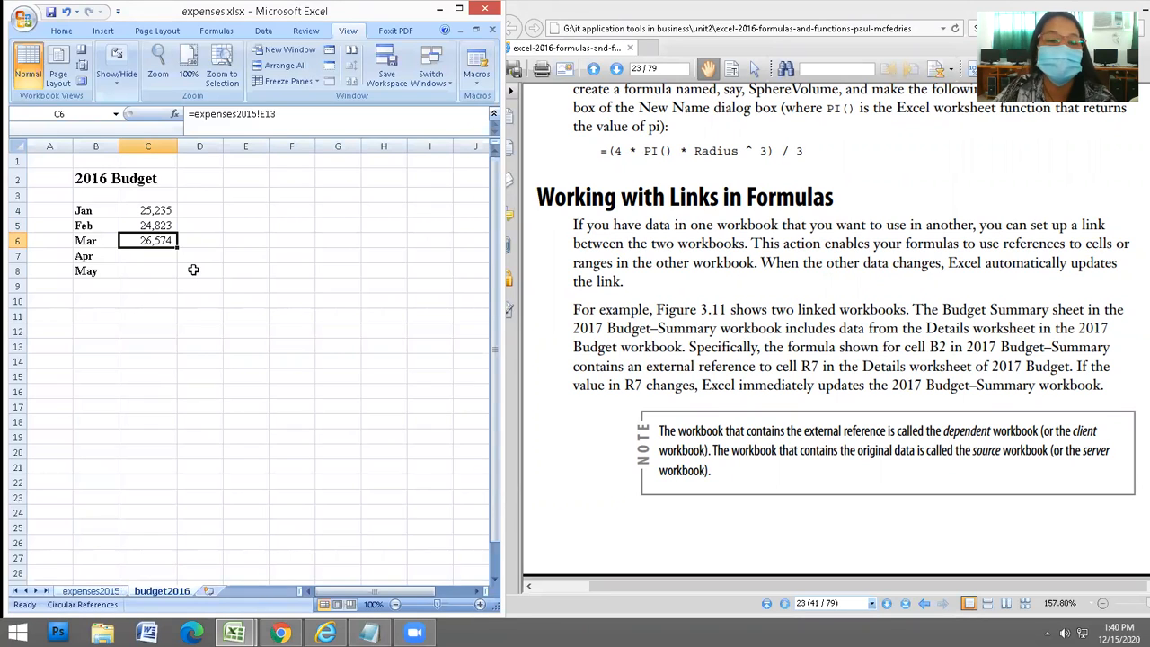
left_click(90, 591)
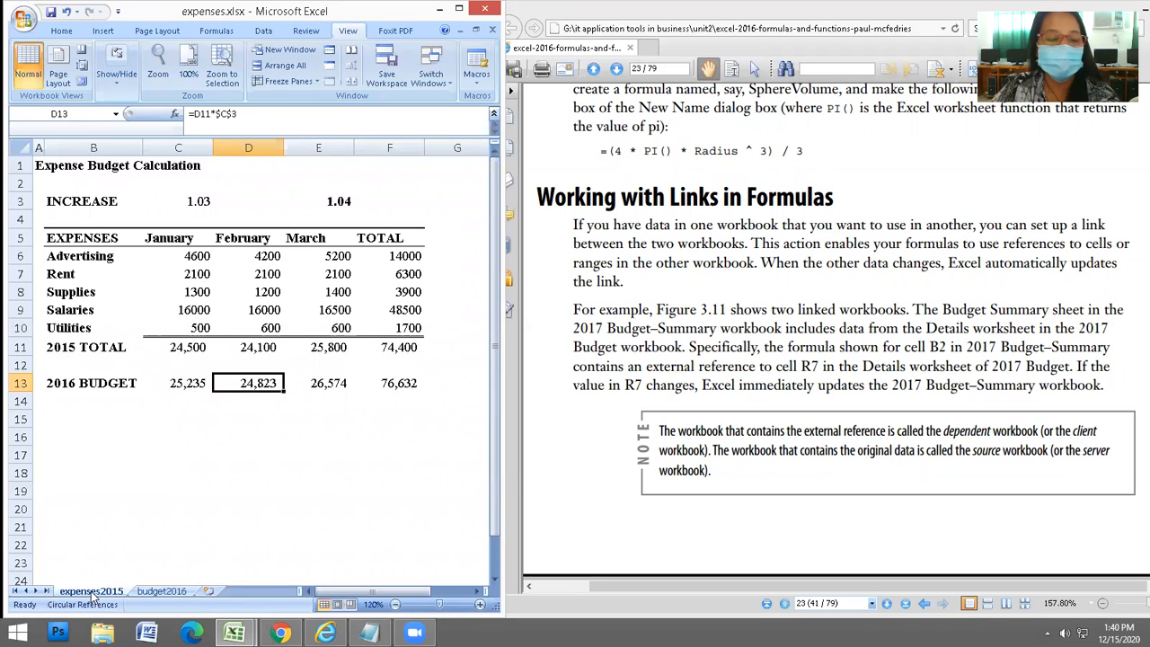
left_click(171, 591)
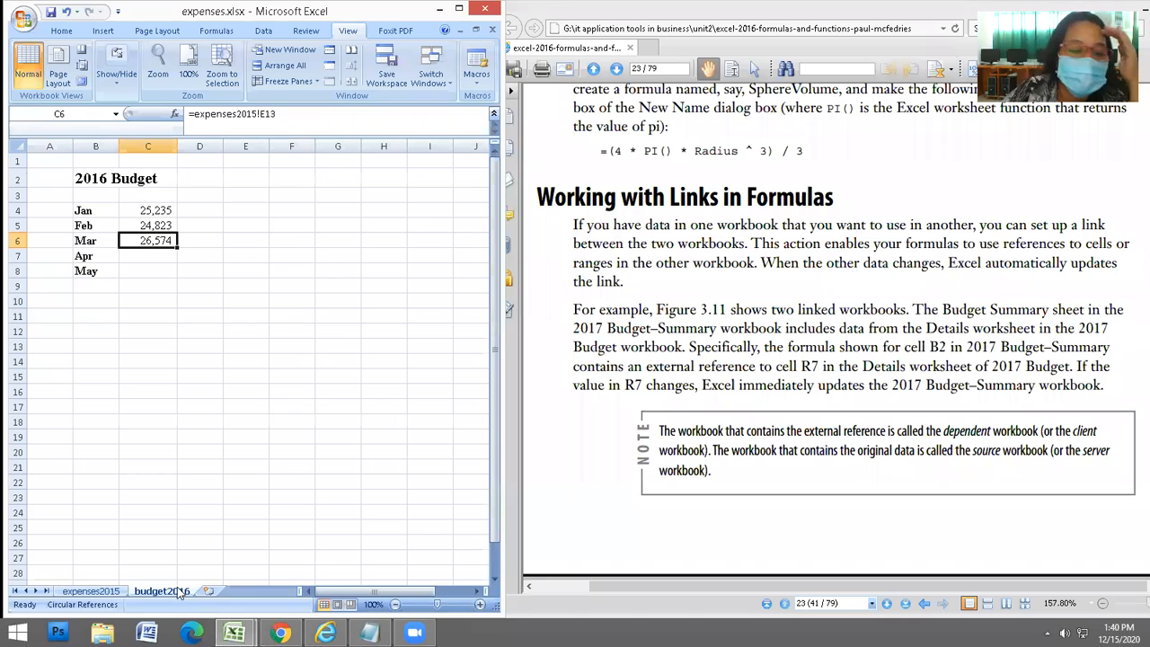
Examine Figure 3.11 in the PDF up close, including its dependent workbook, source workbook, external reference and linked cell
left_click(795, 530)
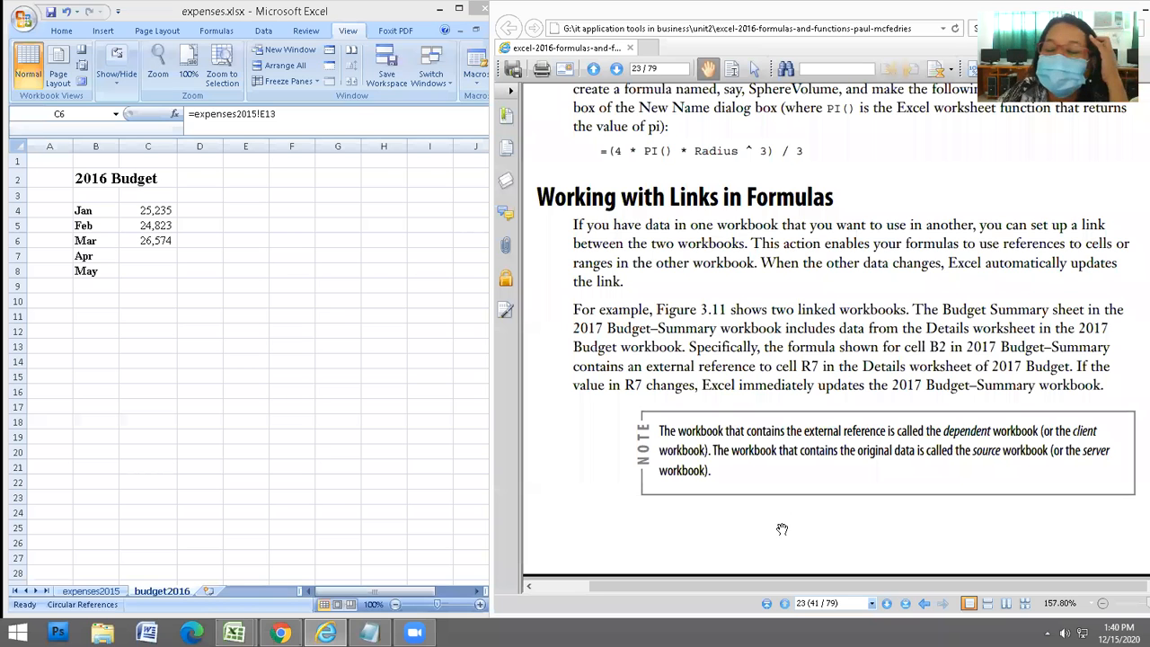
scroll(823, 486, "down", 5)
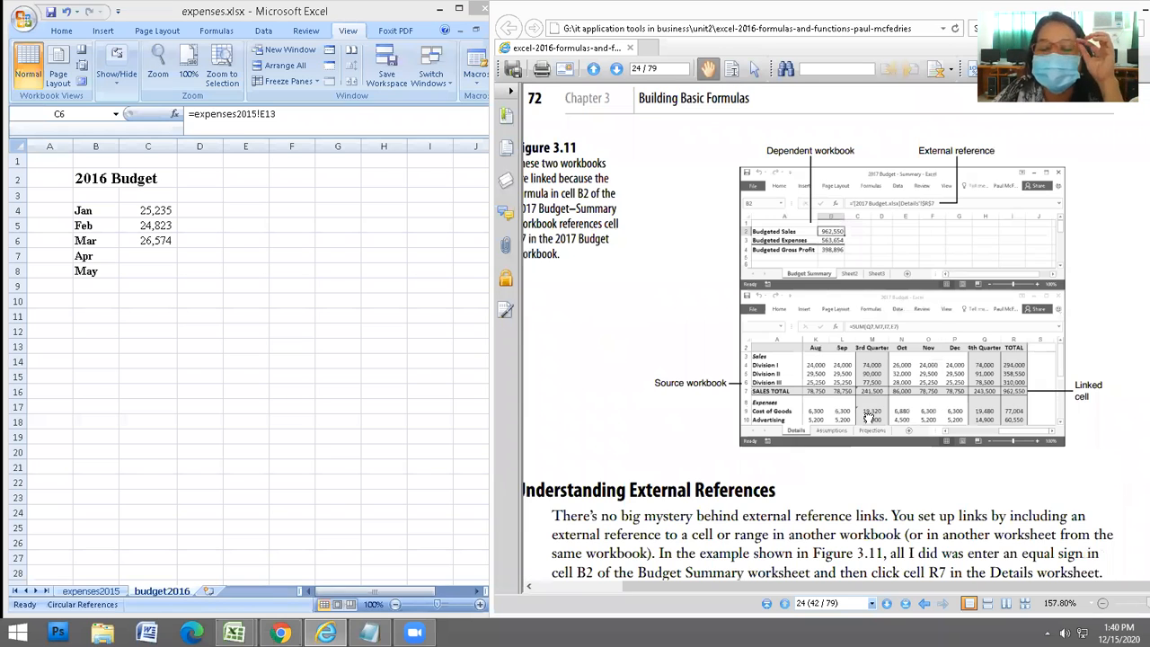
scroll(579, 120, "down", 1)
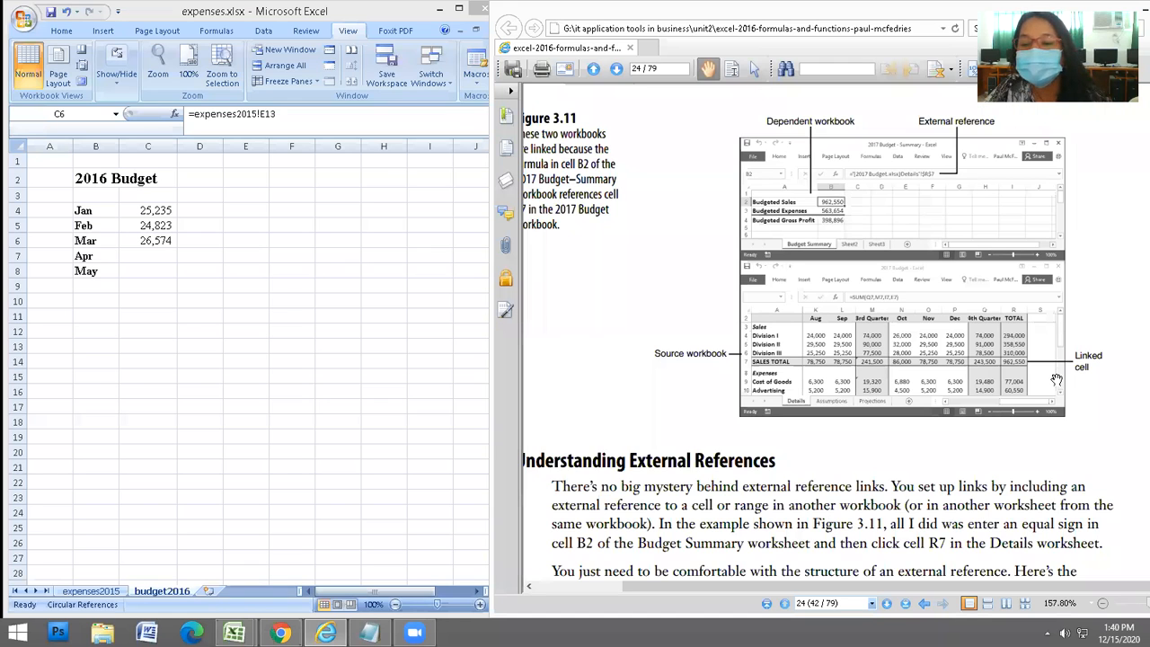
scroll(1057, 379, "up", 2)
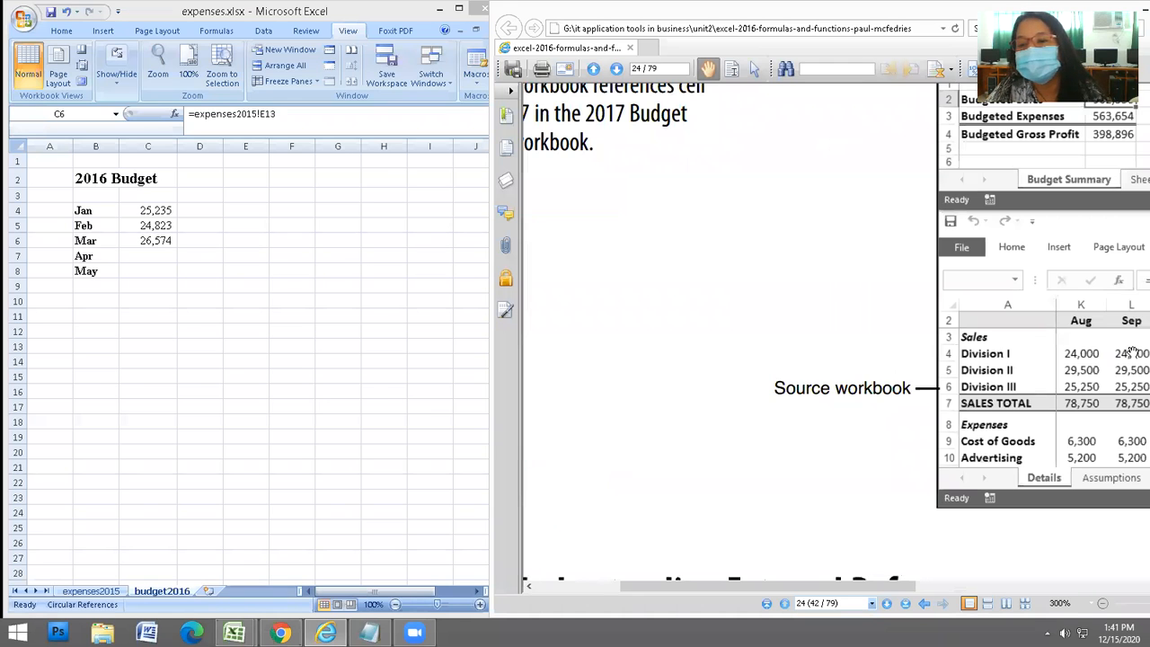
left_click_drag(1132, 352, 674, 364)
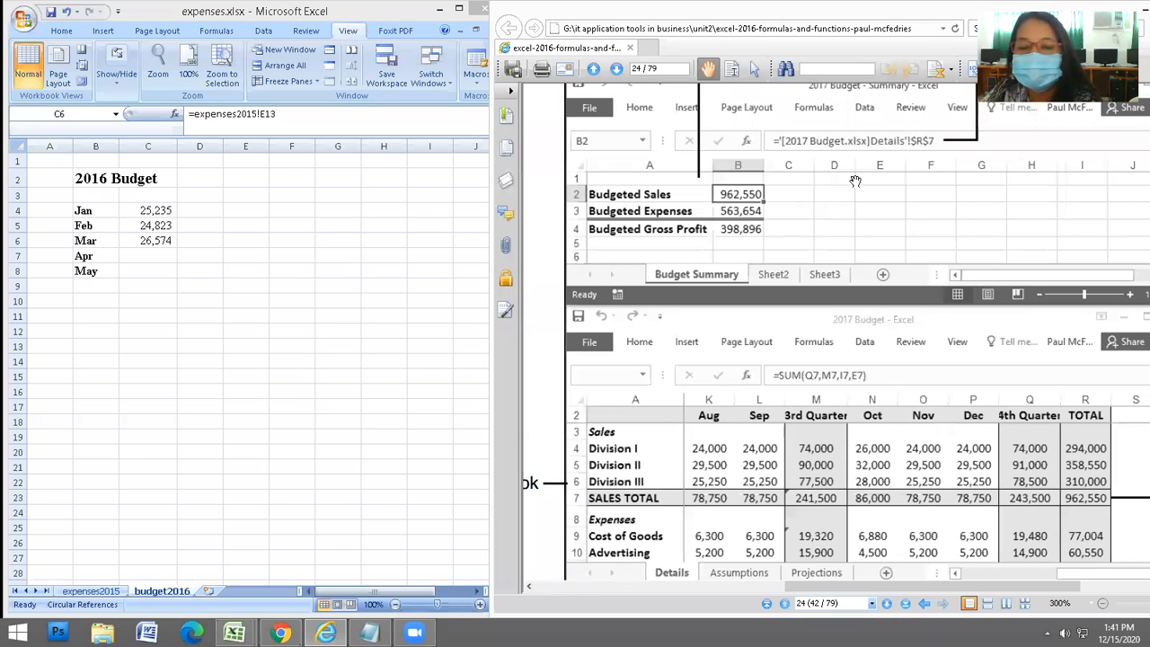
scroll(853, 180, "down", 1)
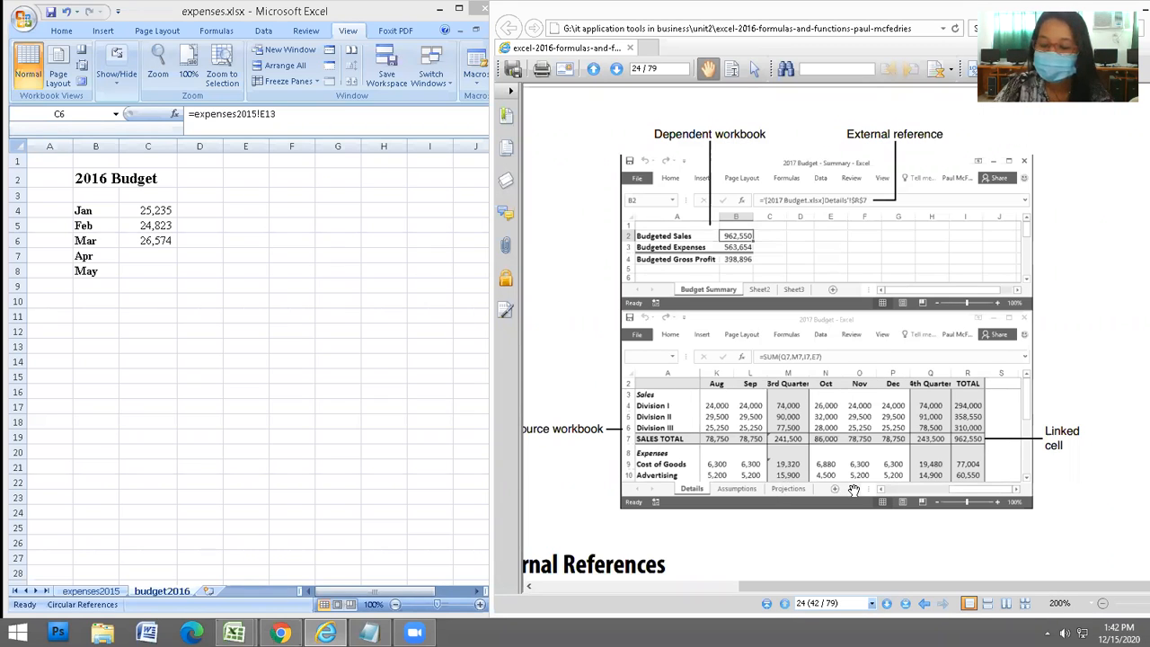
scroll(853, 490, "down", 2)
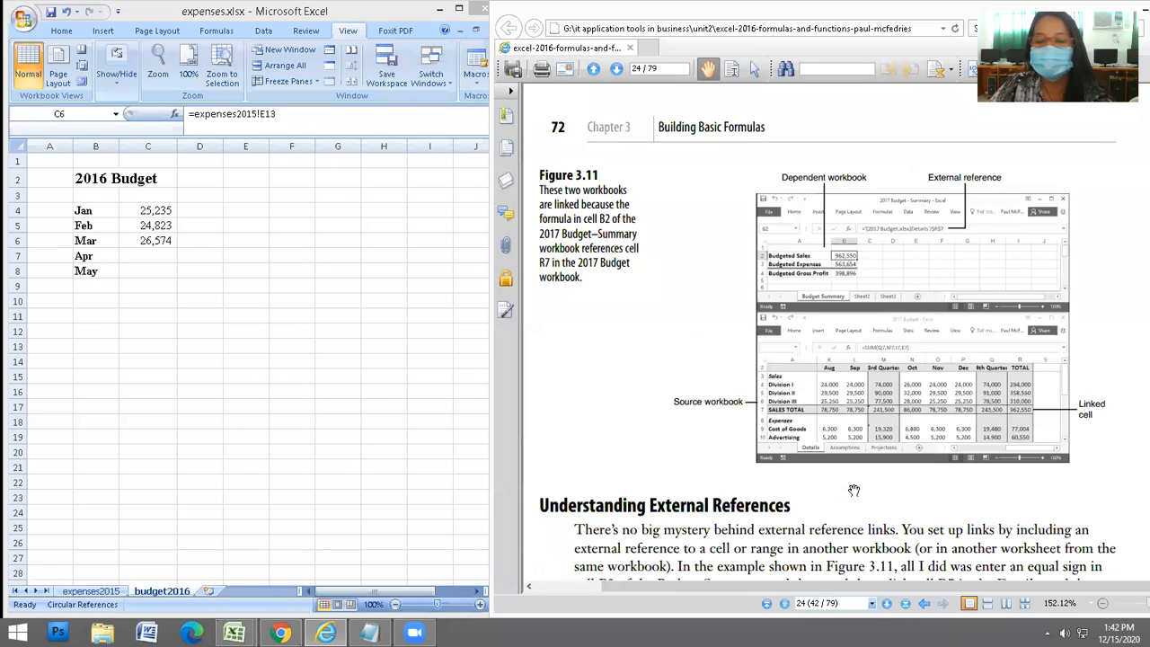
Read the PDF section Understanding External References, covering the reference syntax, its path, workbookname, sheetname and reference parts, and the closed-workbook example
scroll(966, 421, "down", 1)
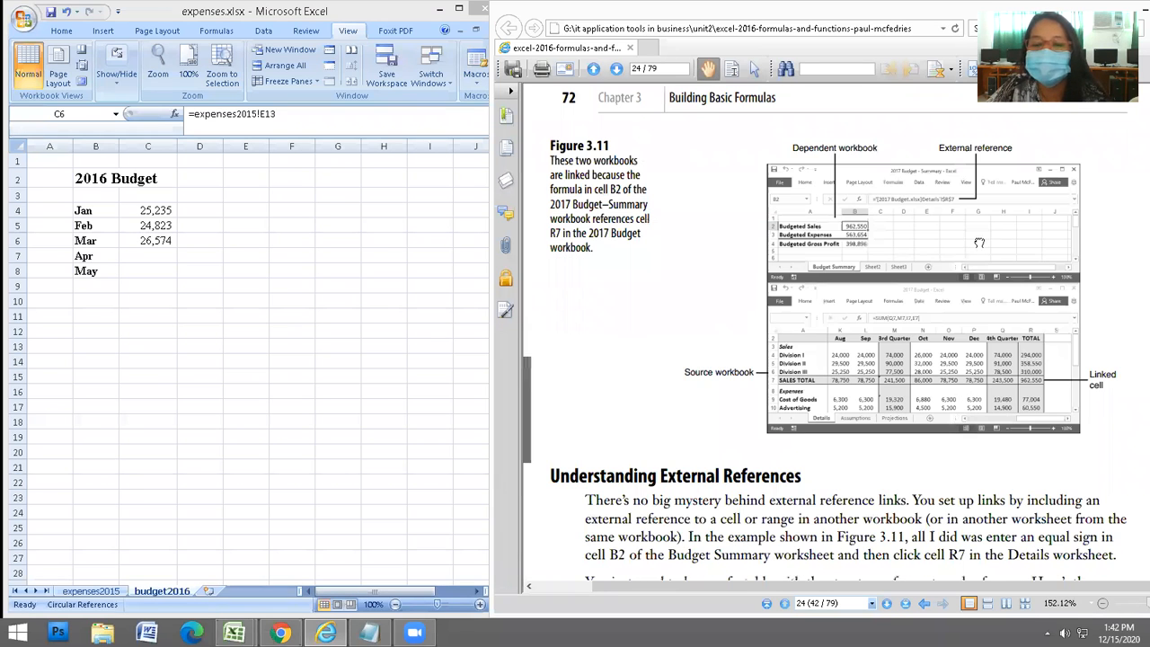
scroll(996, 433, "down", 3)
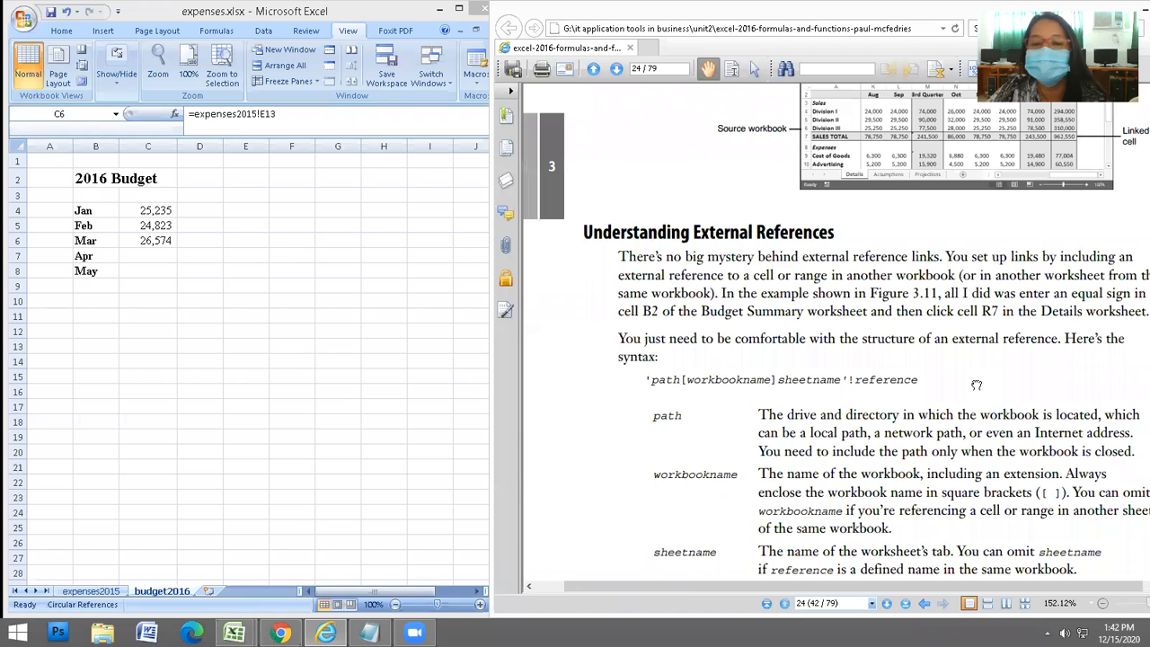
scroll(976, 384, "down", 1)
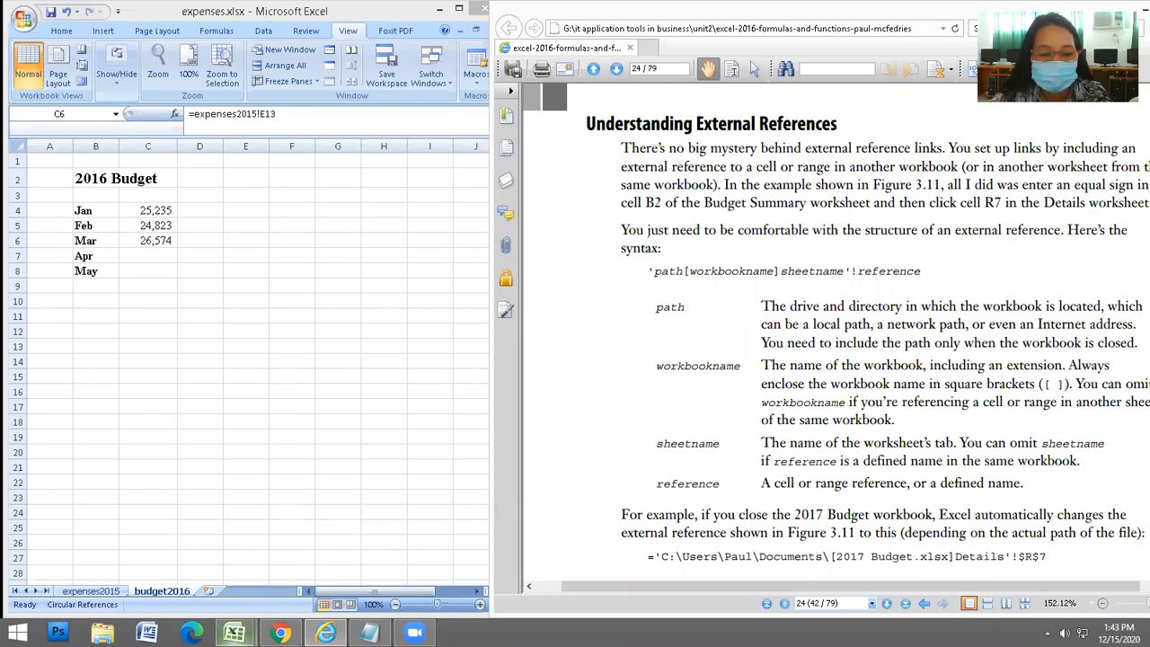
mouse_move(234, 632)
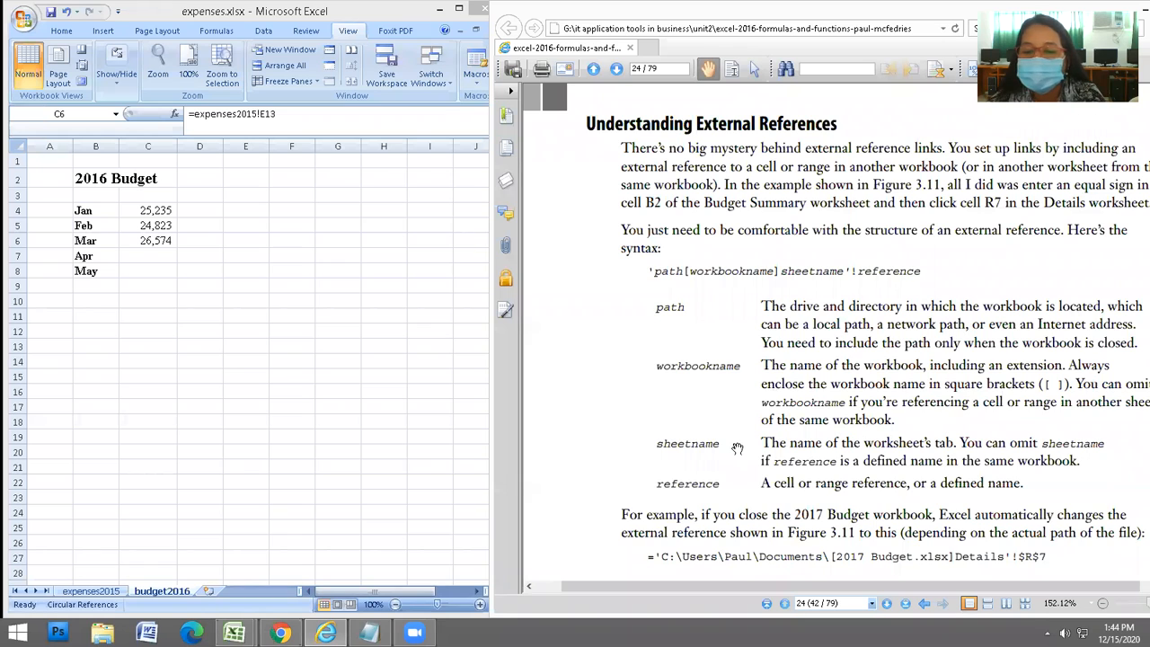
left_click_drag(737, 448, 728, 366)
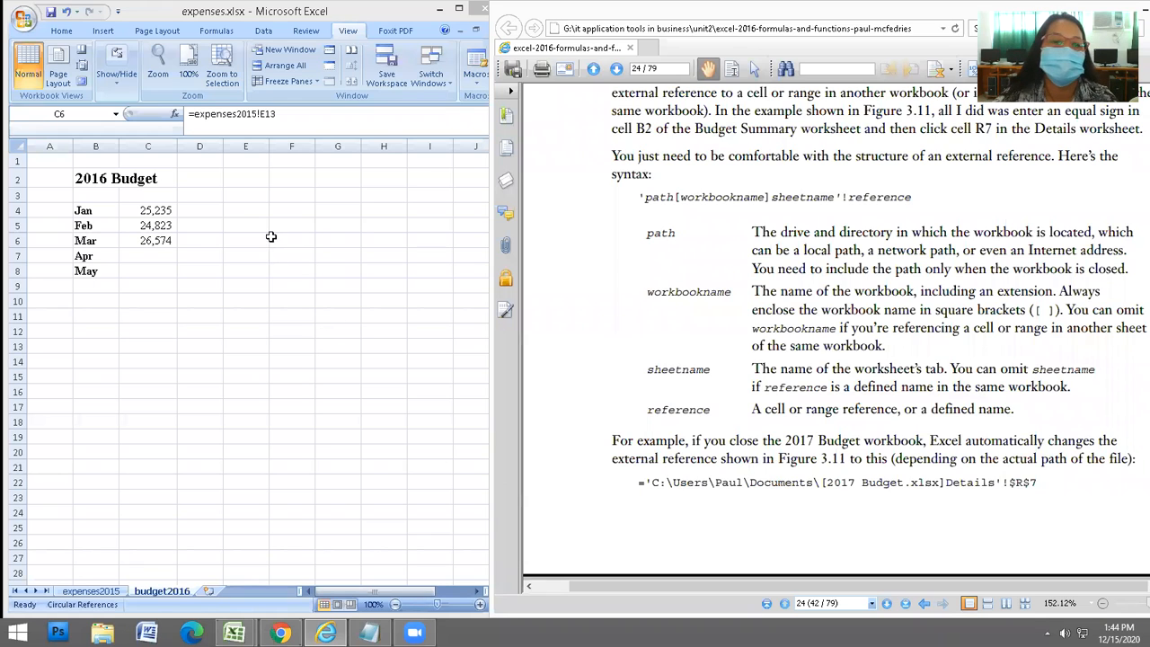
Create a new blank workbook alongside the open expenses.xlsx
left_click(308, 193)
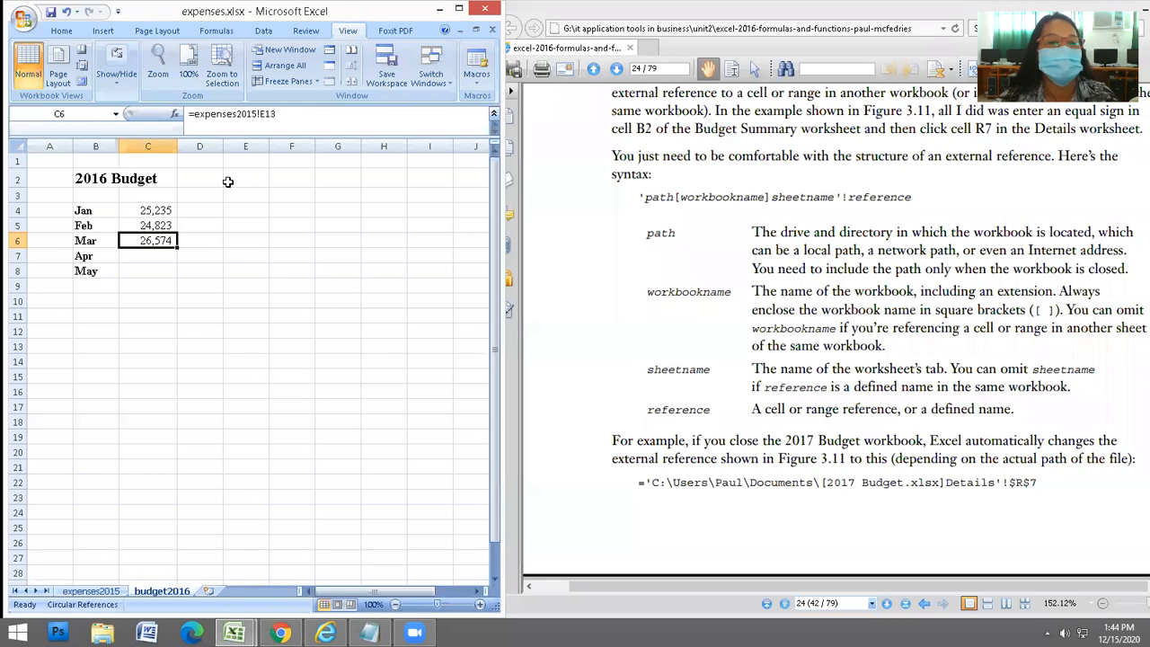
left_click(21, 20)
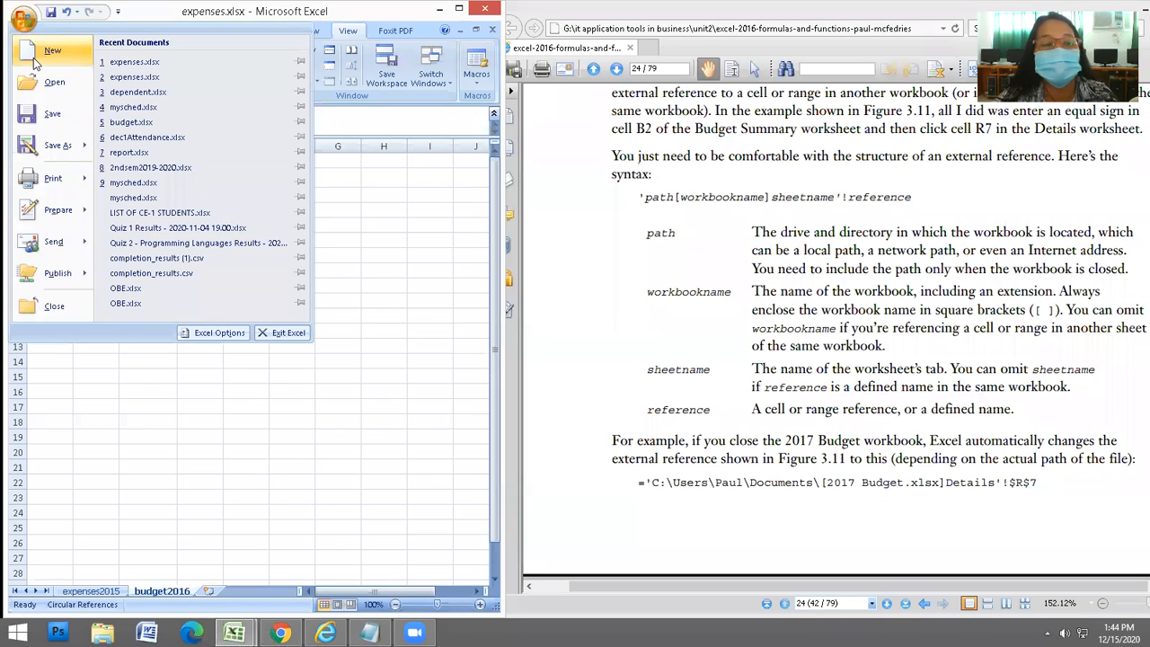
key("Escape")
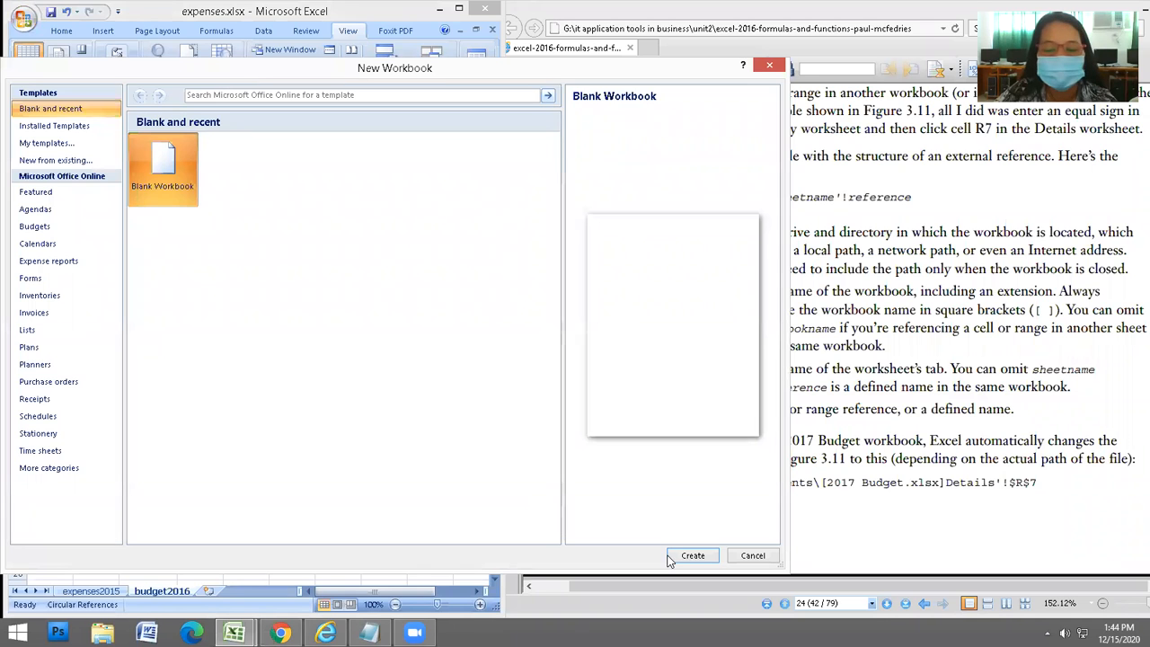
left_click(689, 556)
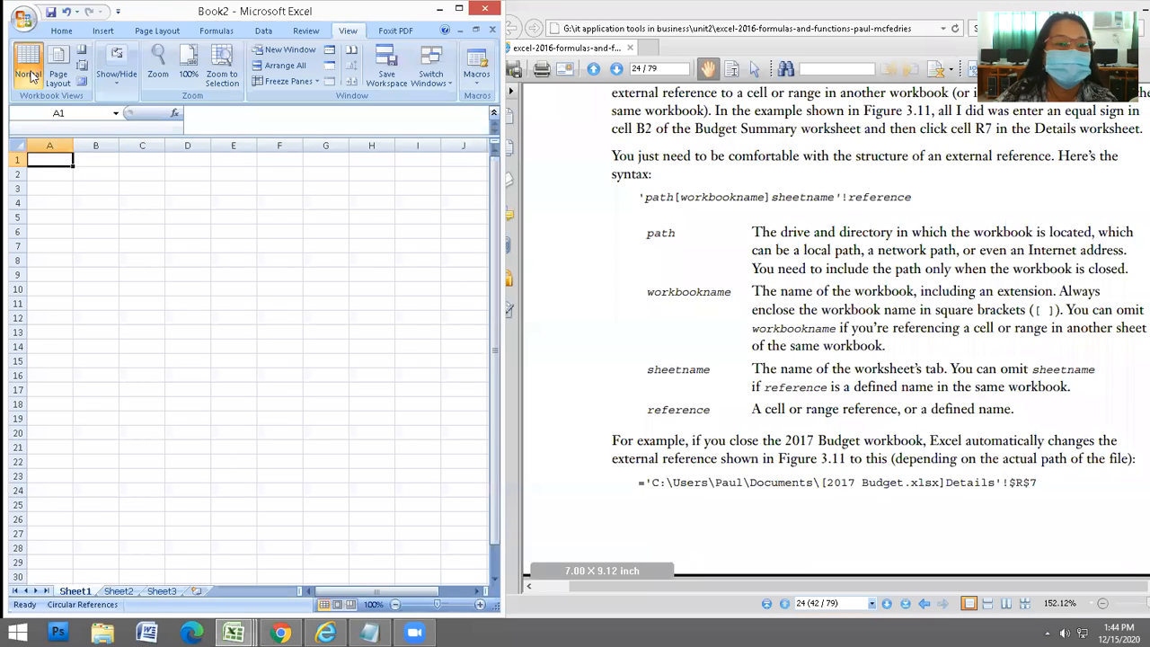
Start saving the new workbook in the unit 4 folder and permanently delete the old expenses.xlsx stored there
left_click(52, 13)
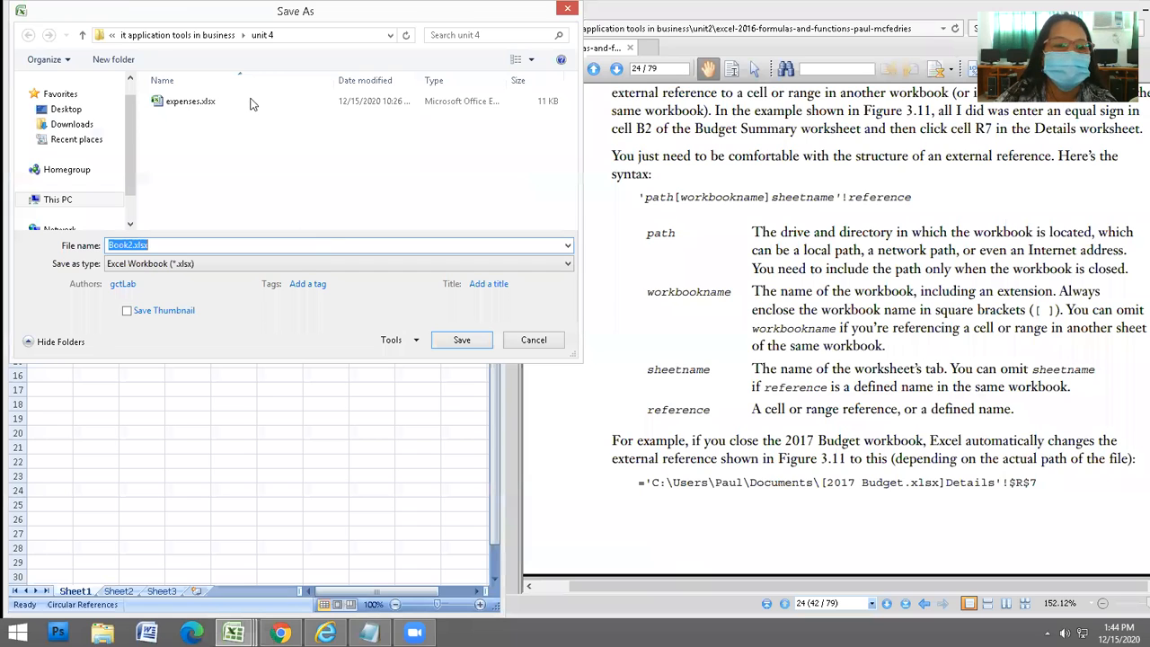
left_click(200, 106)
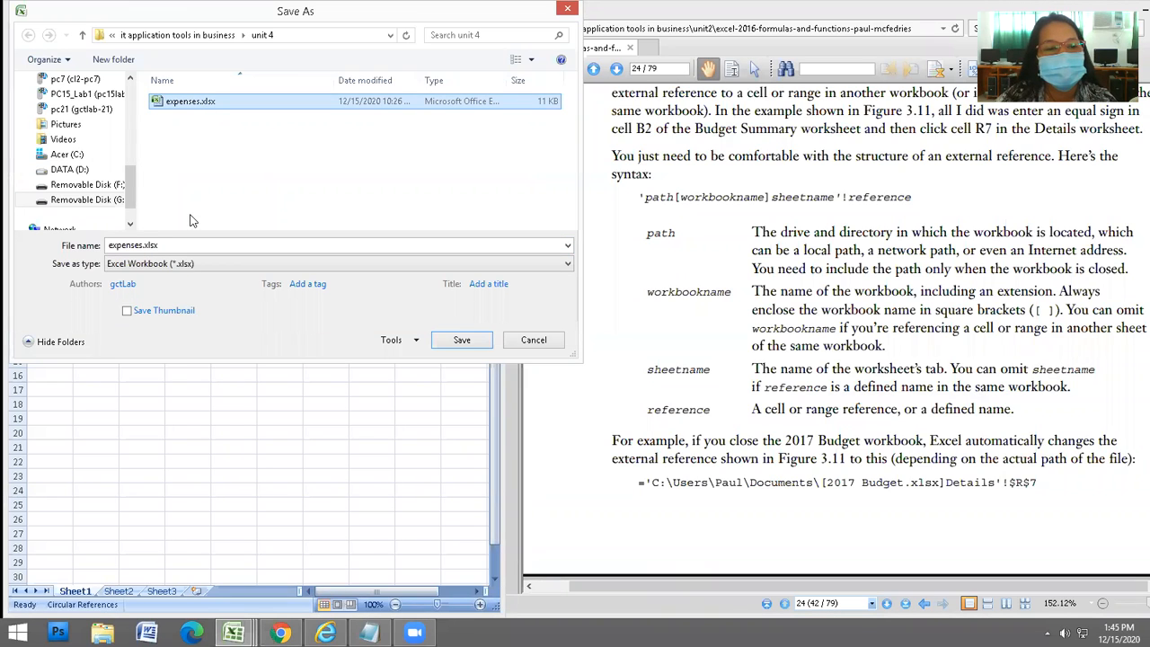
double_click(189, 105)
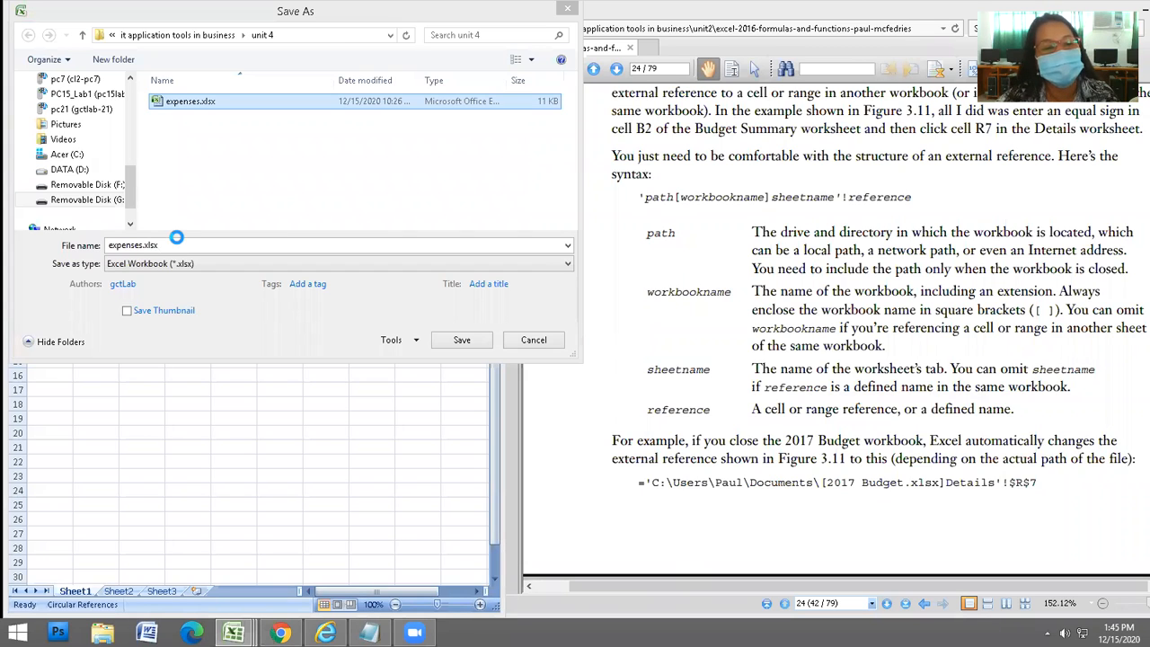
key("Delete")
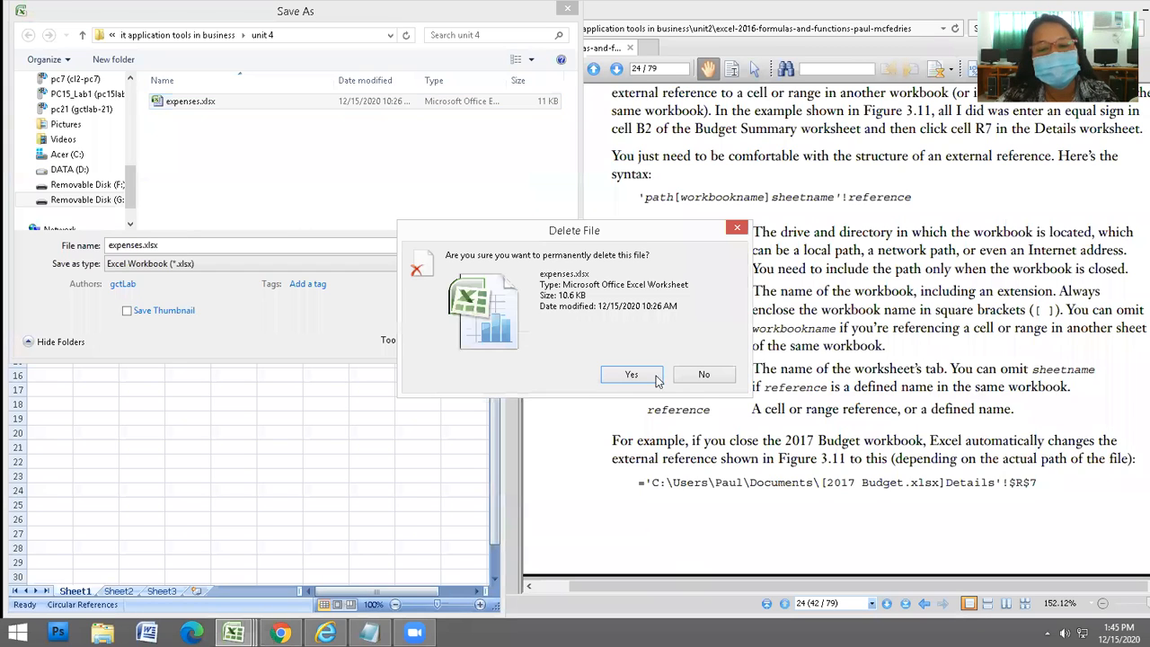
left_click(678, 375)
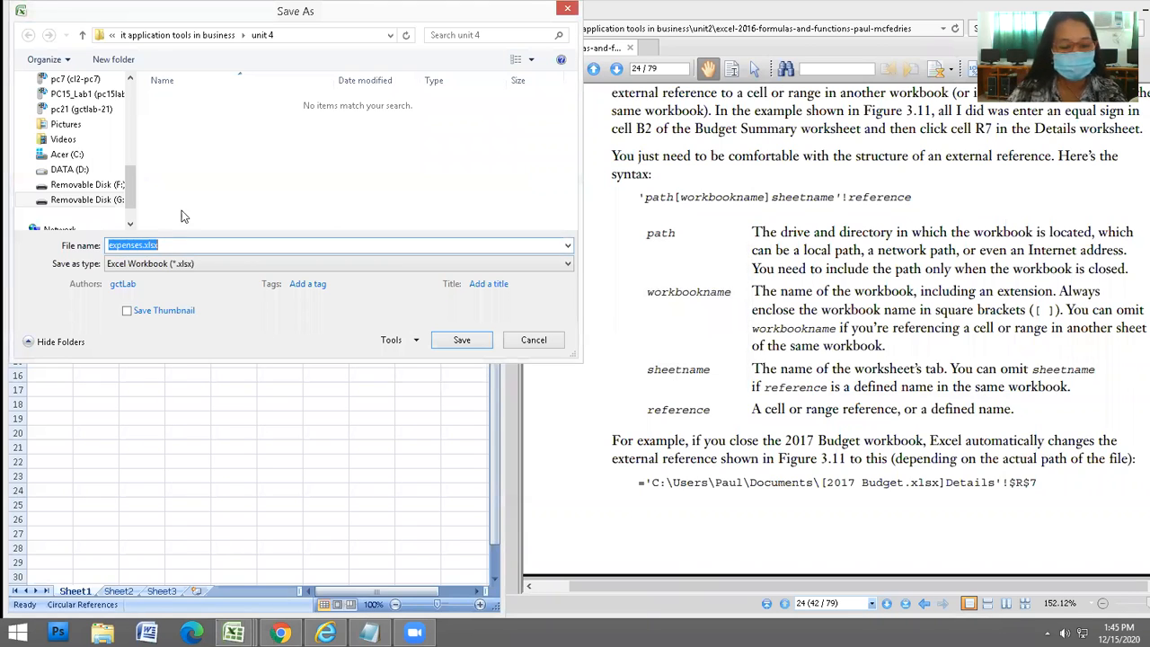
Save the new workbook as dependent in the unit 4 folder, in Excel Workbook format
type("dee")
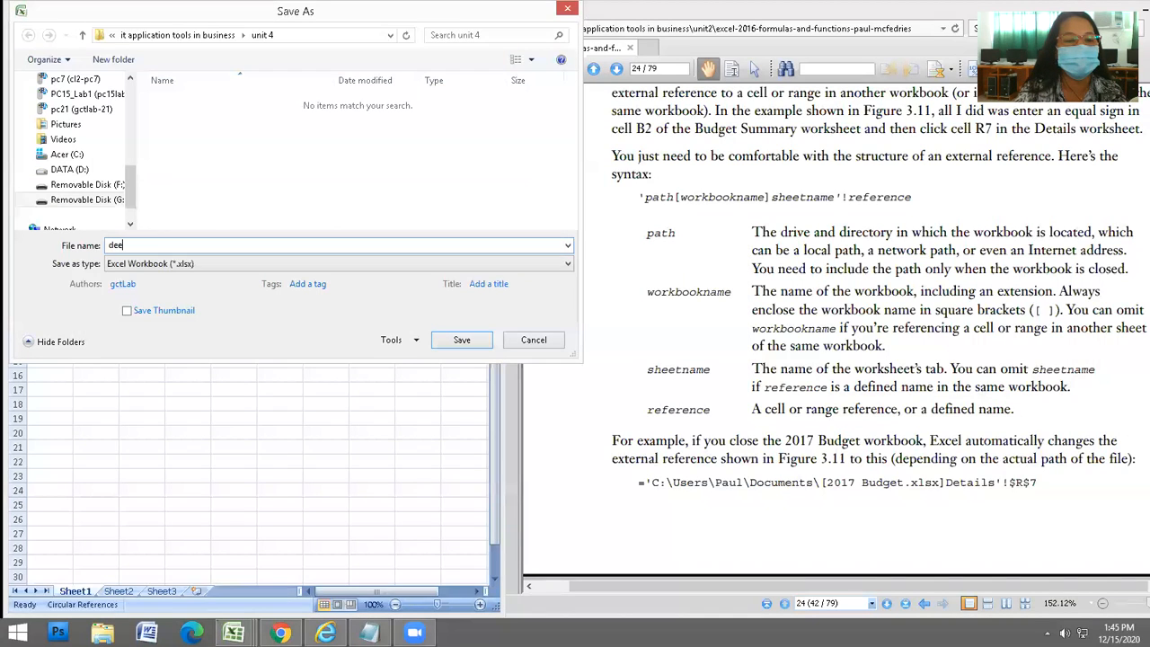
key("BackSpace")
type("peb")
key("BackSpace")
type("ndent")
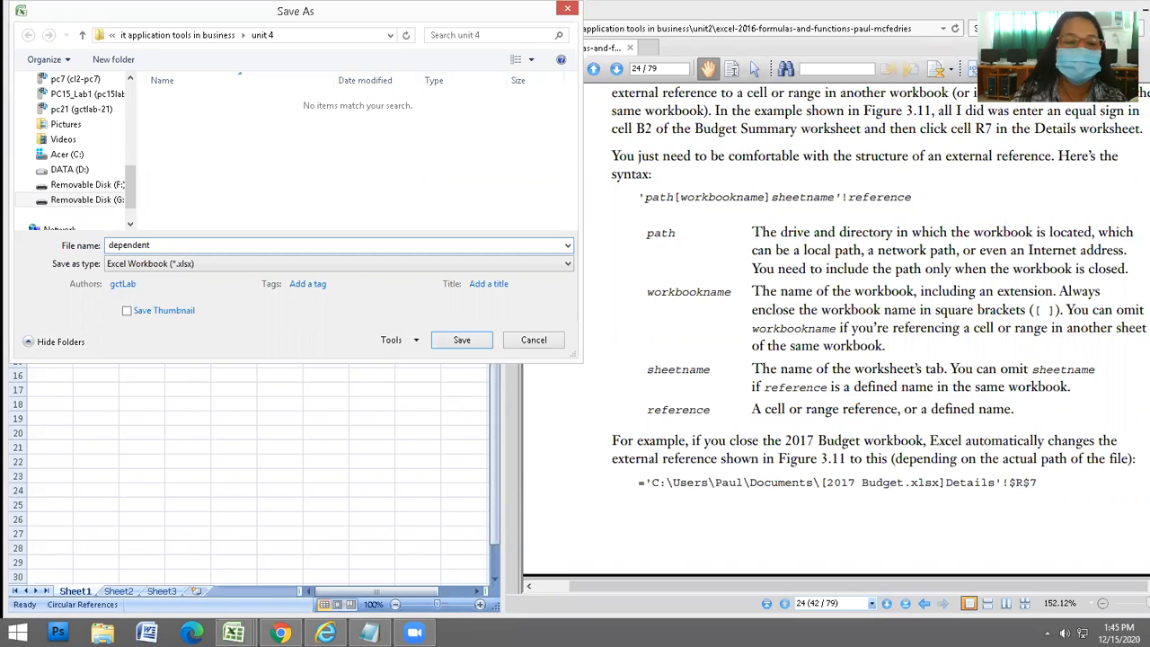
key("Return")
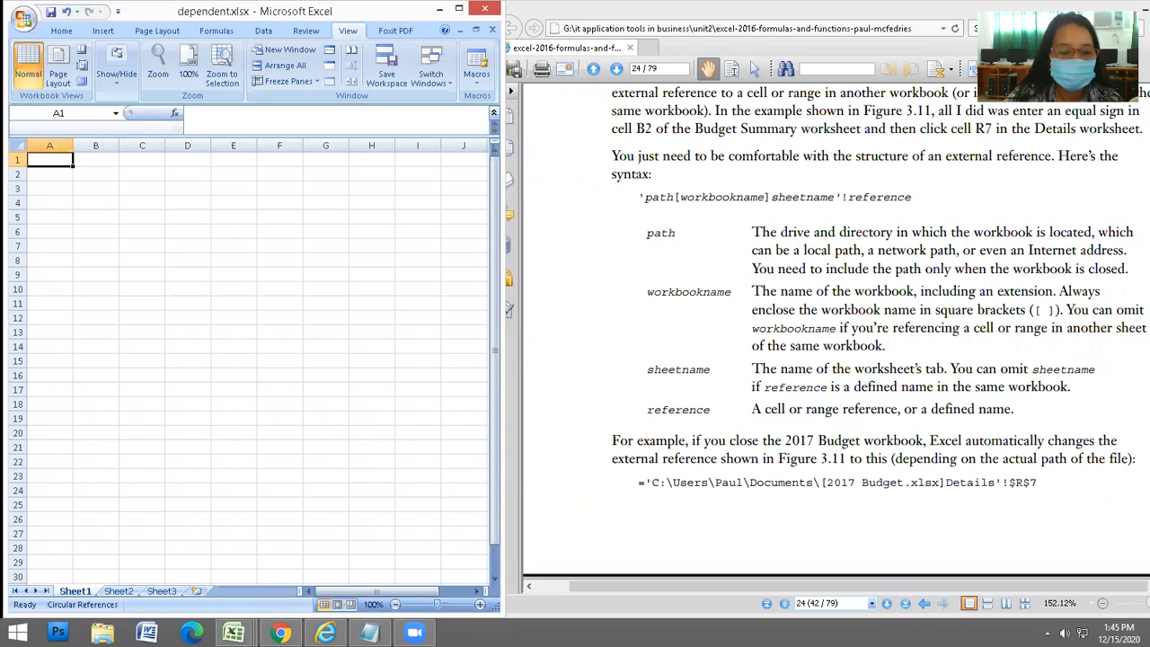
Check from expenses.xlsx where both workbooks are stored by browsing the unit 4 and unit2 folders, without opening a file
mouse_move(234, 632)
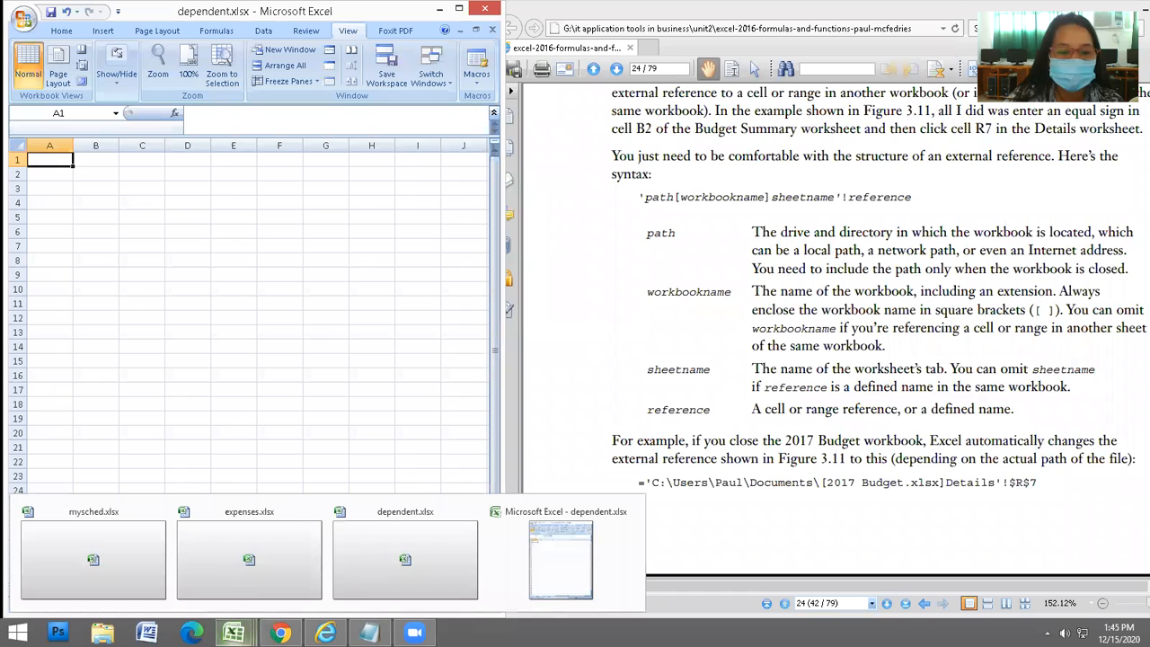
left_click(254, 561)
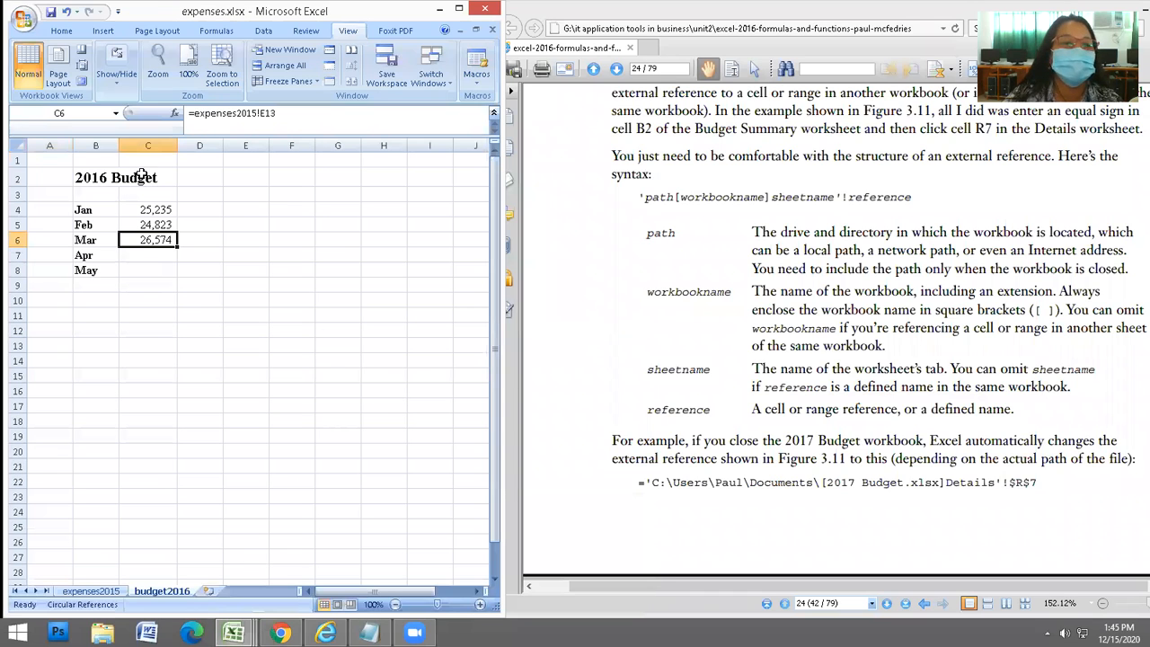
left_click(23, 20)
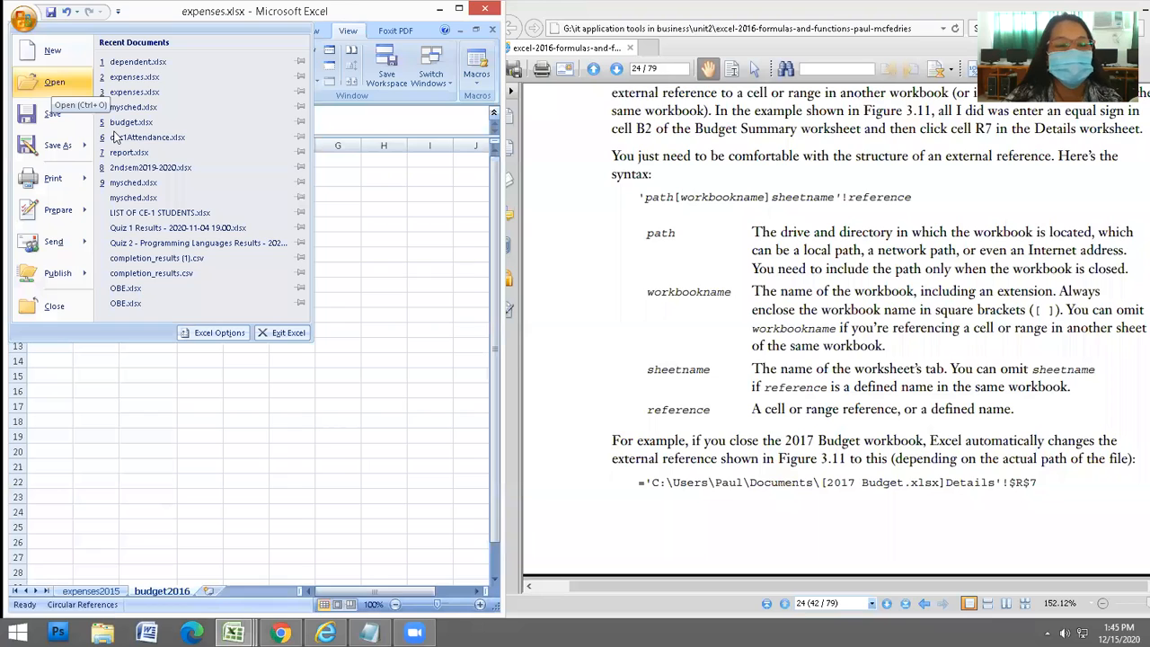
left_click(54, 82)
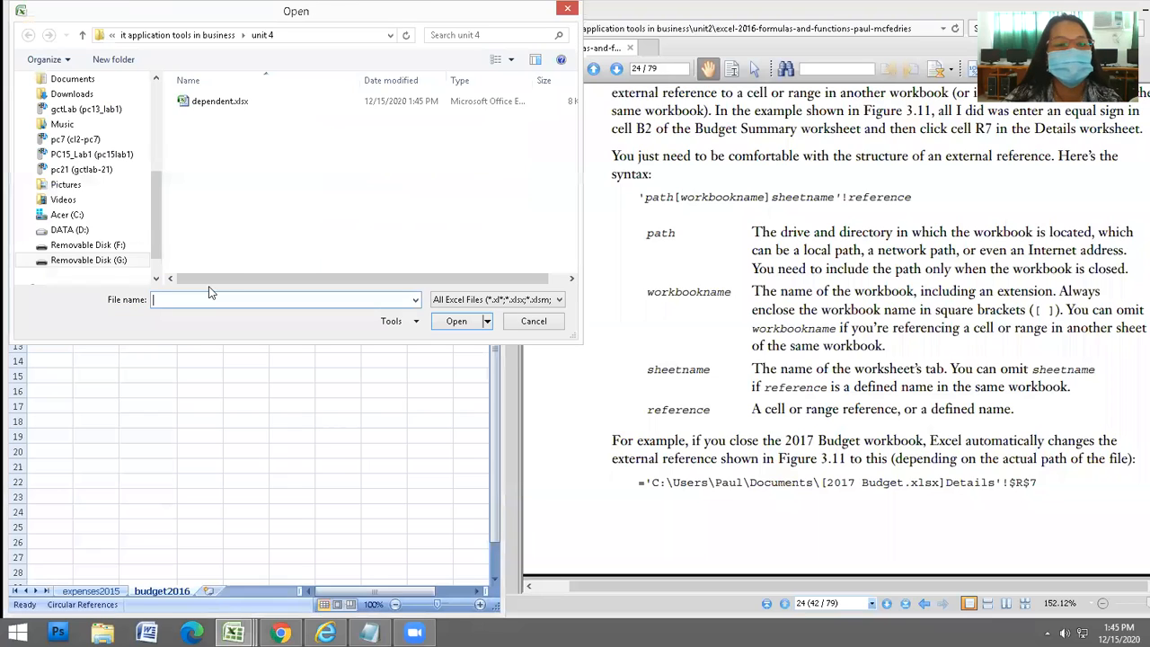
left_click(243, 104)
left_click(82, 35)
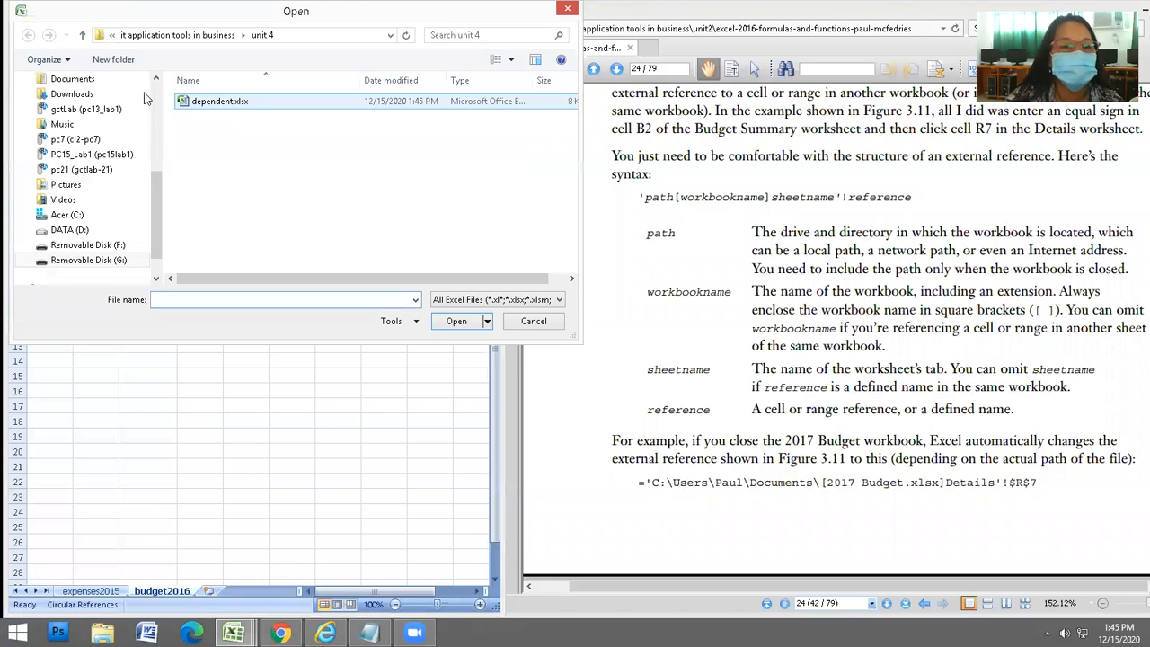
double_click(215, 177)
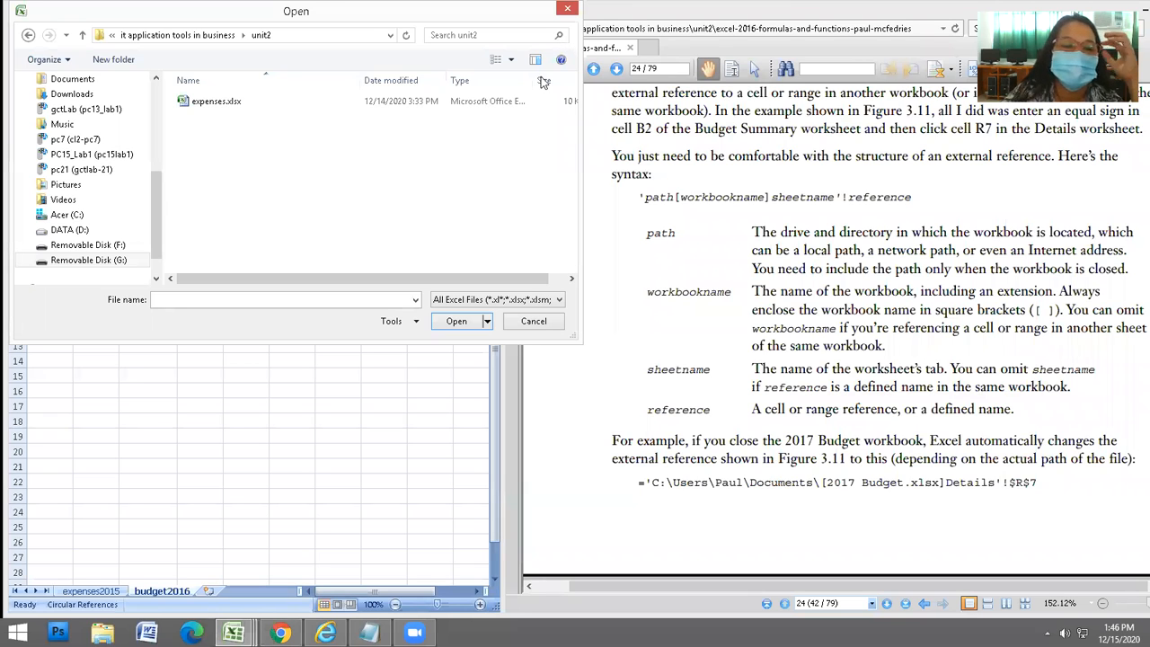
left_click_drag(431, 12, 408, 79)
key("Escape")
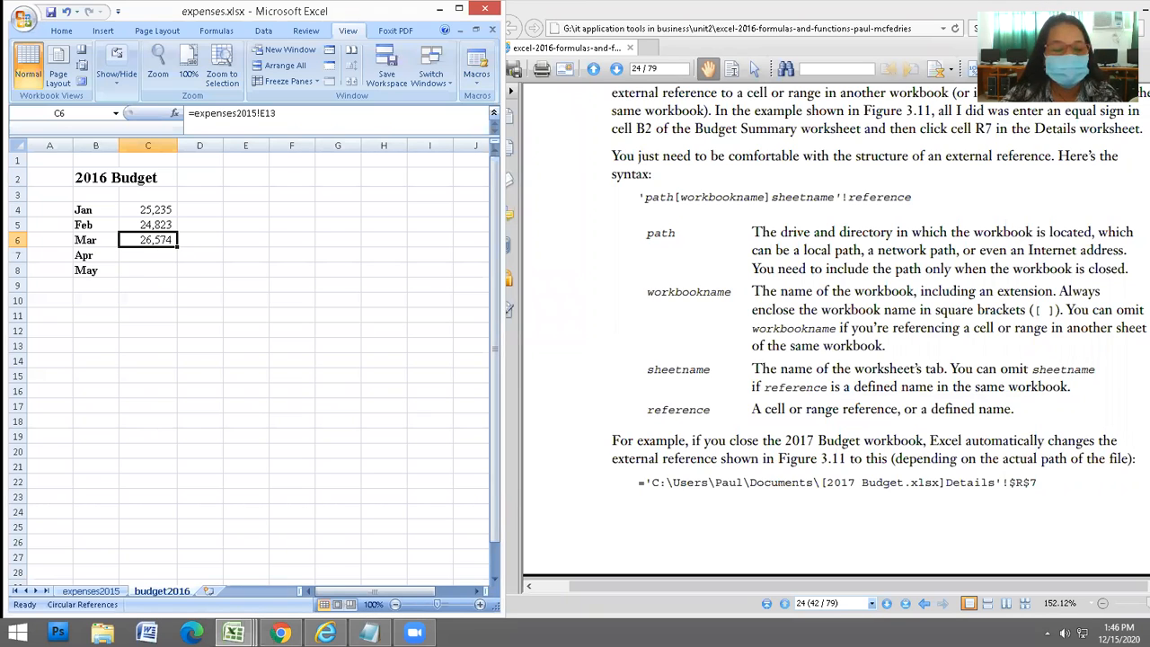
Return to dependent.xlsx, enter the label "2015 Budget (Jan):" in cell A4 of Sheet1, and fit column A to it
mouse_move(368, 633)
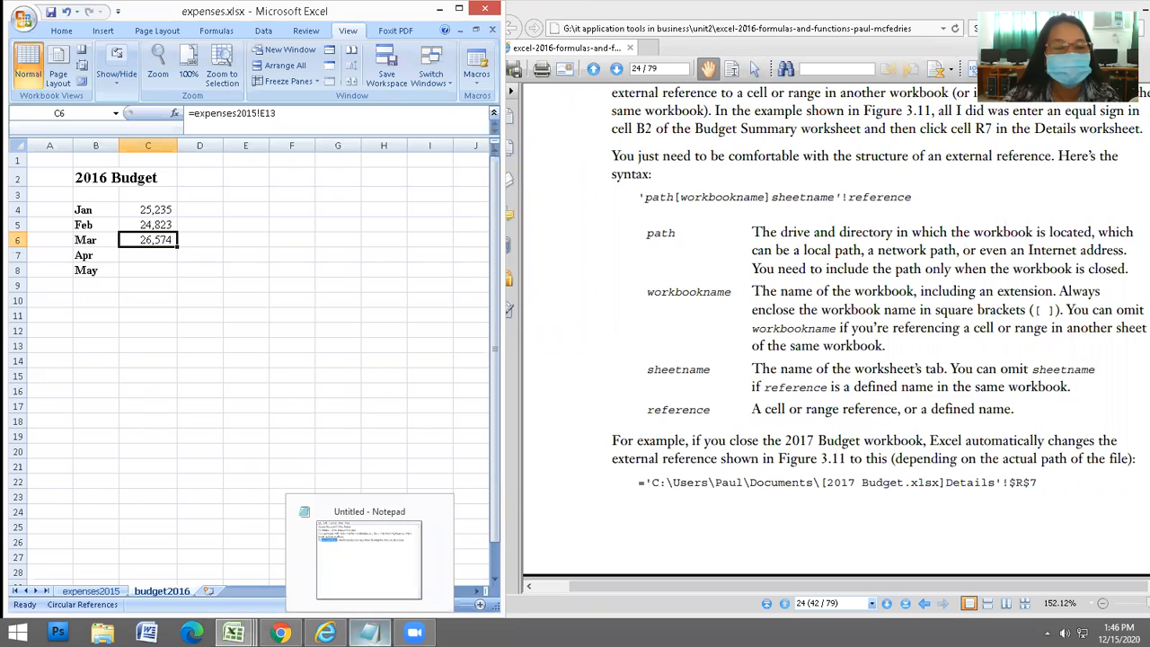
key("alt+Tab")
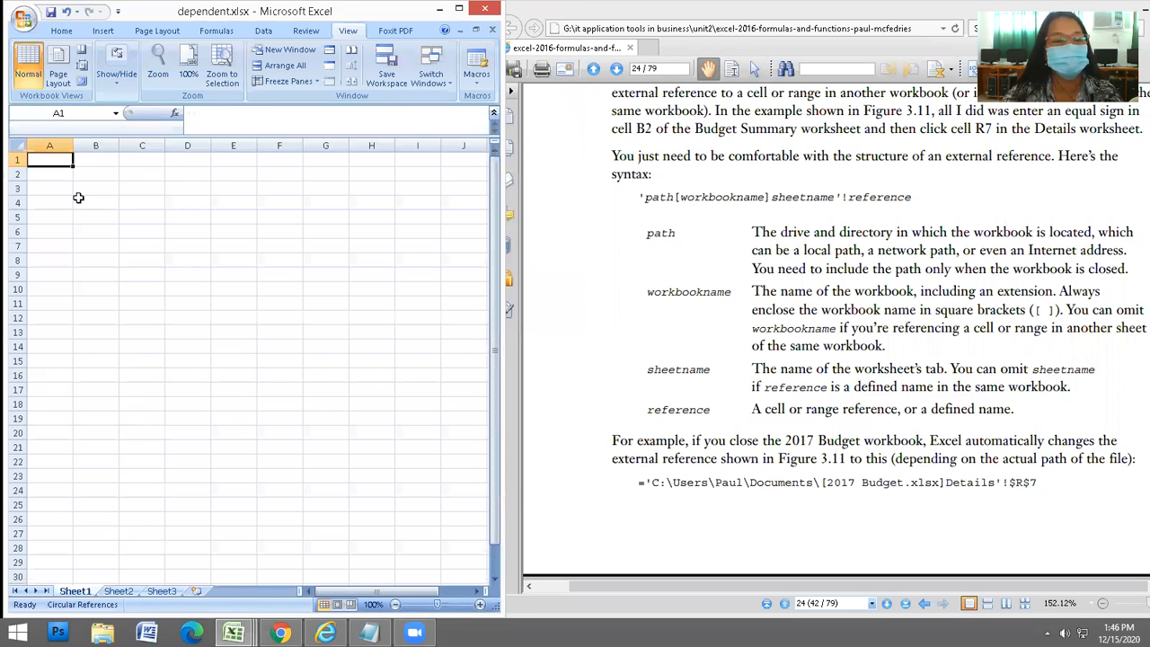
left_click(72, 202)
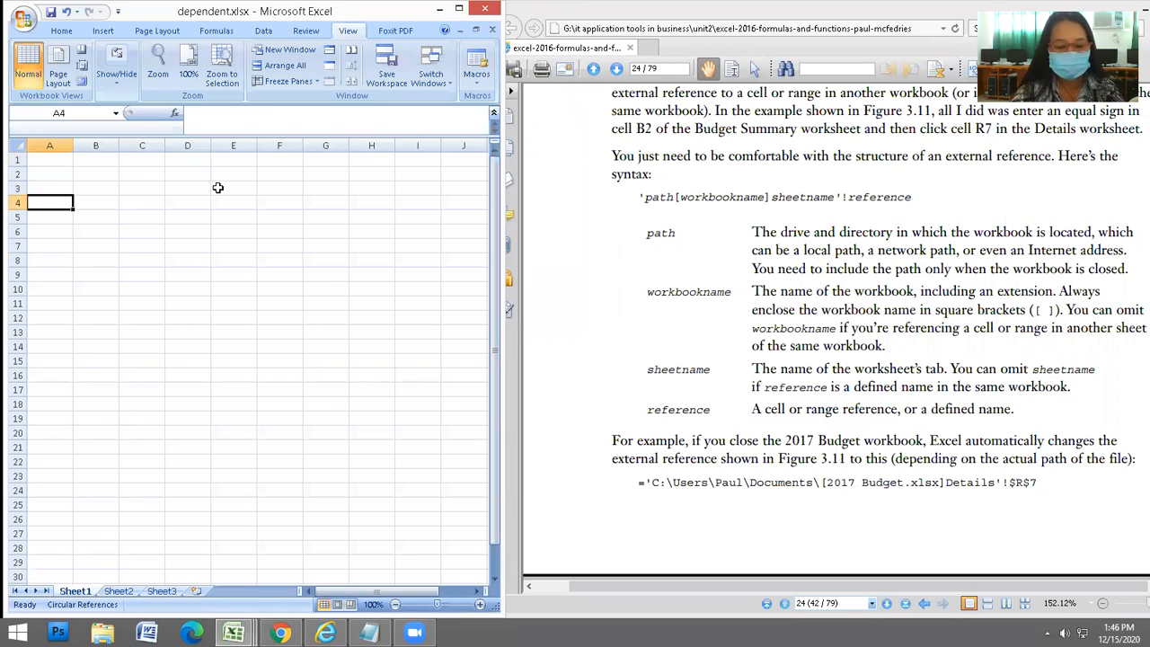
type("Budget")
key("ctrl+Return")
key("F2")
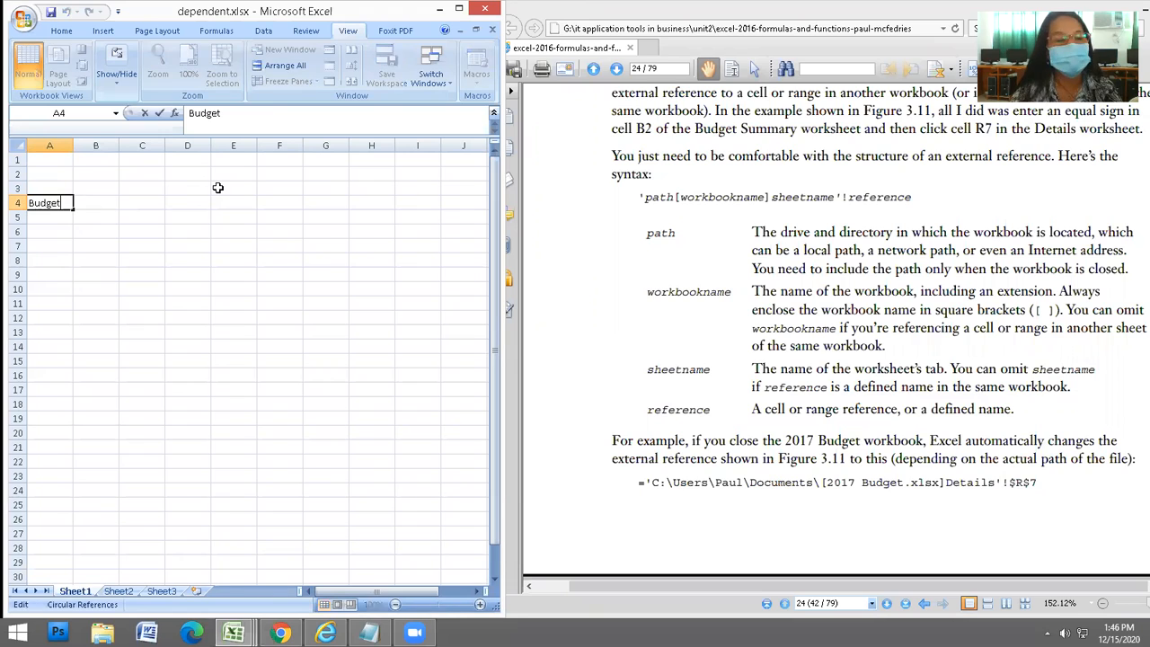
type("20")
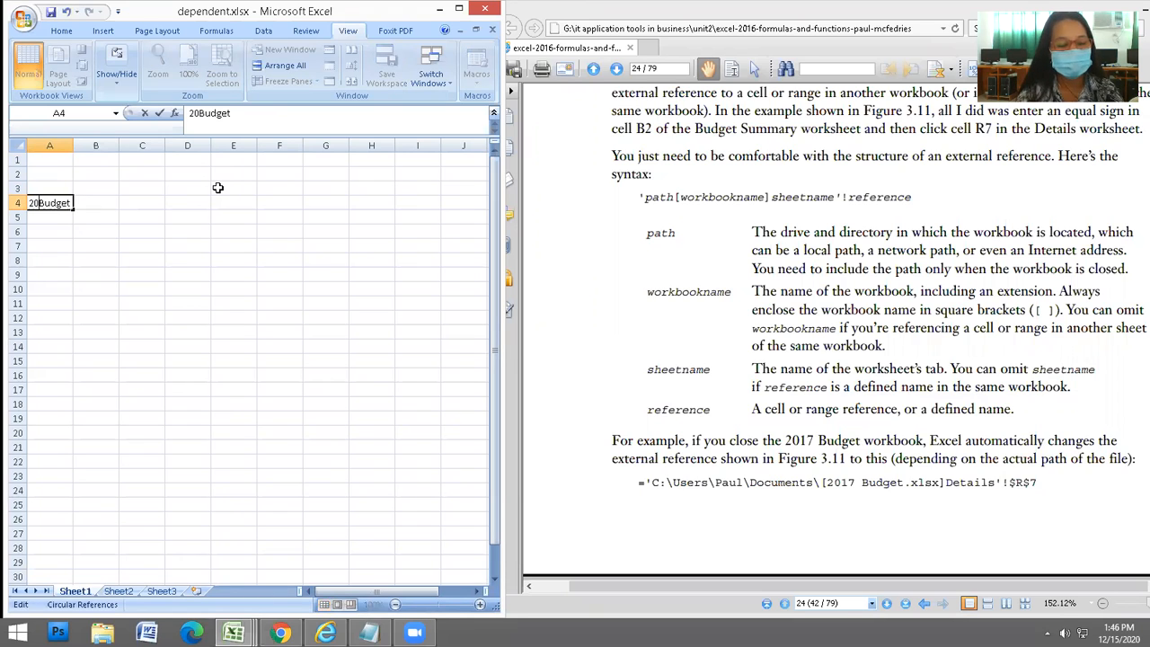
type("15")
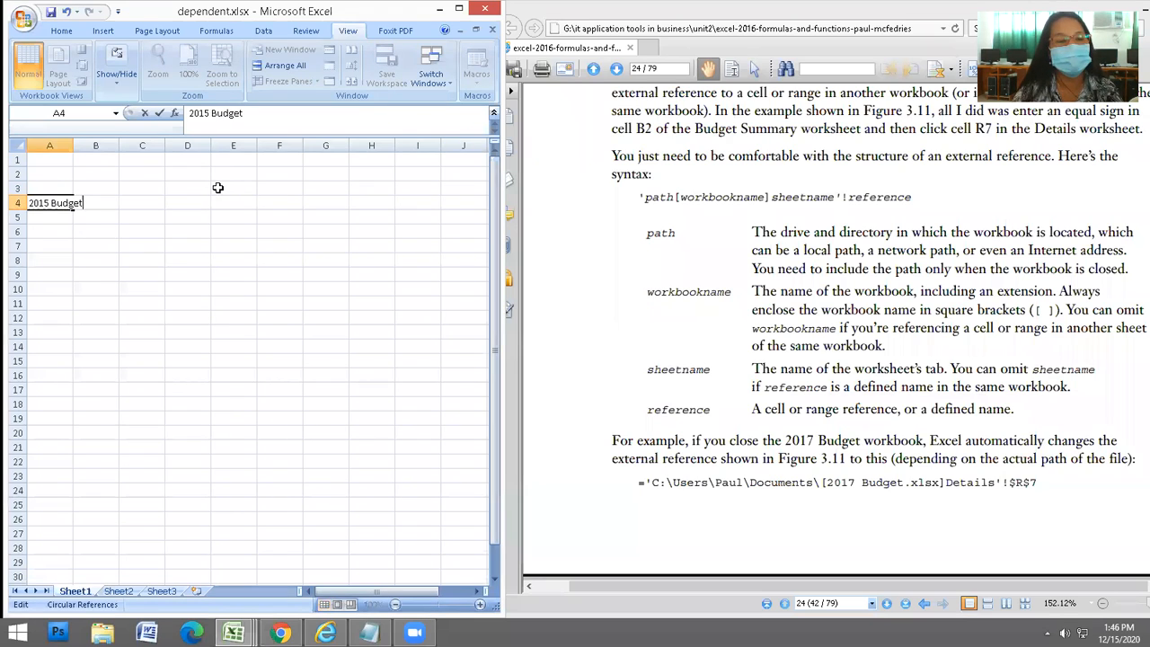
key("End")
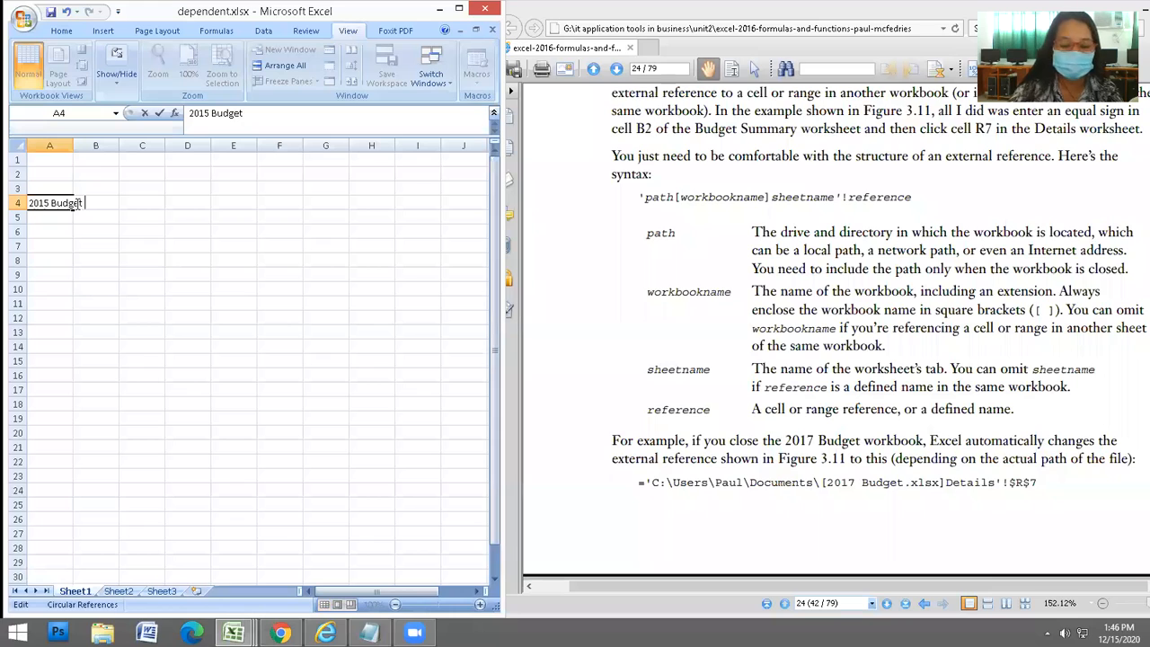
type("(Jan):")
key("Return")
double_click(70, 144)
Link cell B4 of Sheet1 in dependent.xlsx to the January budget in cell C4 of the budget2016 sheet in expenses.xlsx
left_click(142, 201)
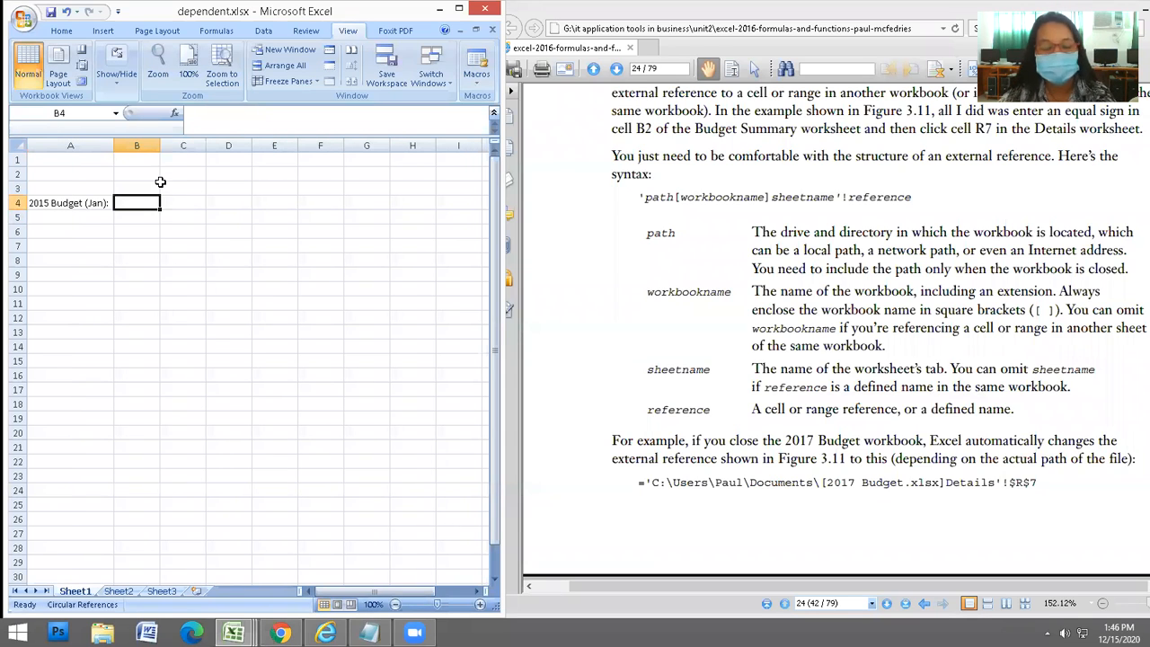
type("=")
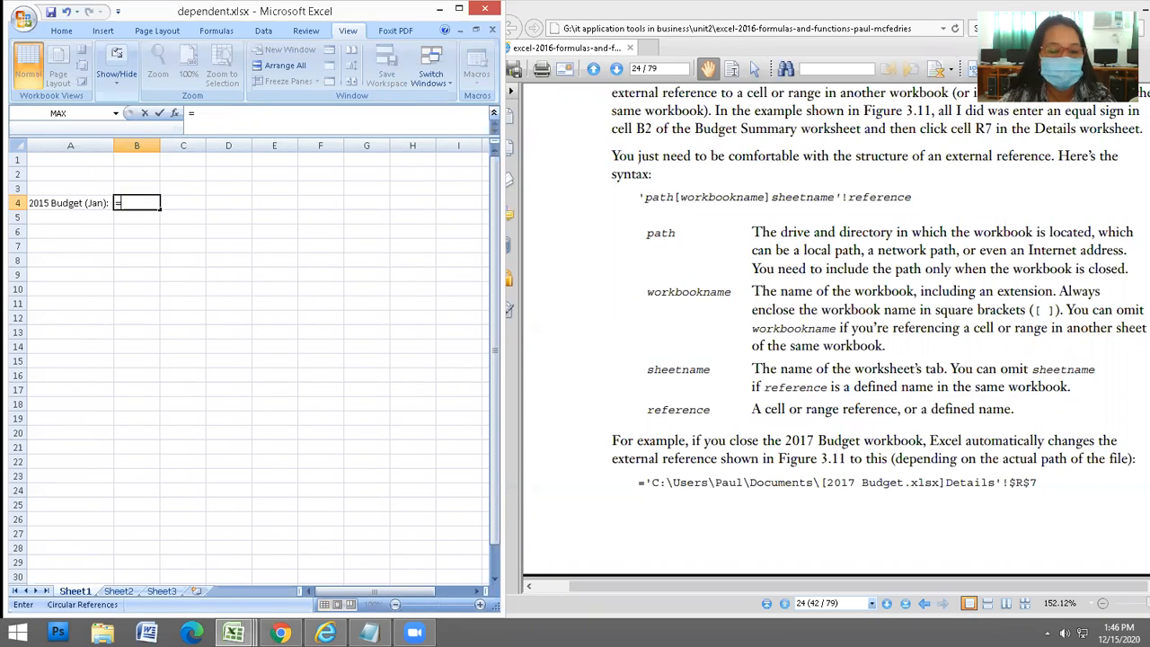
mouse_move(234, 633)
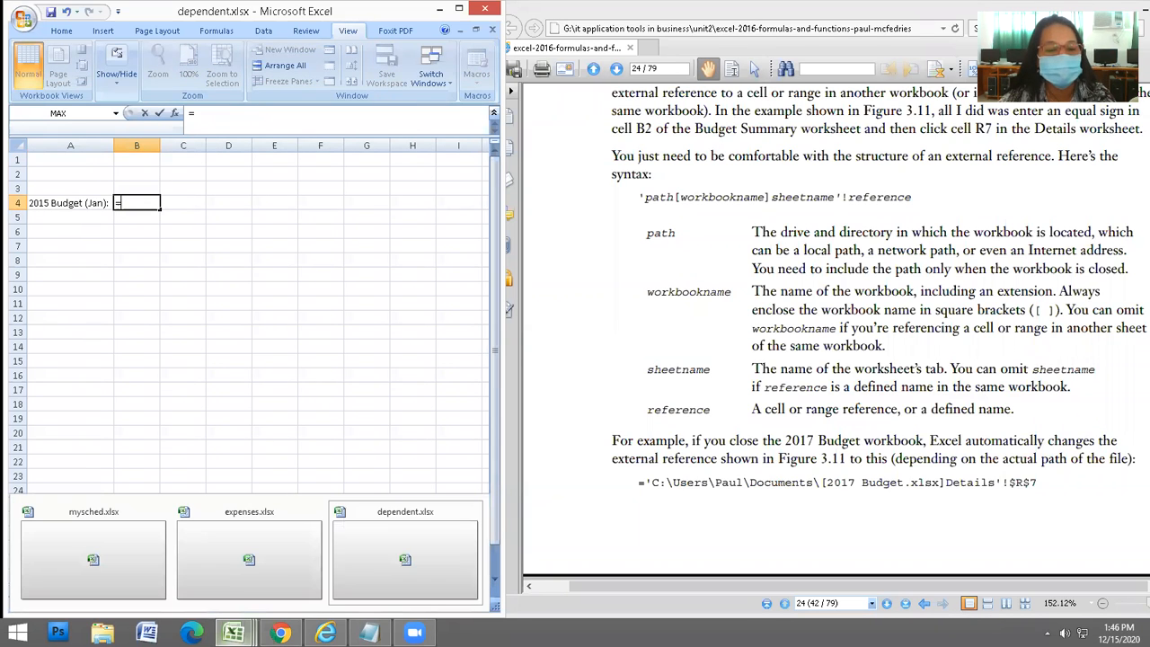
left_click(236, 568)
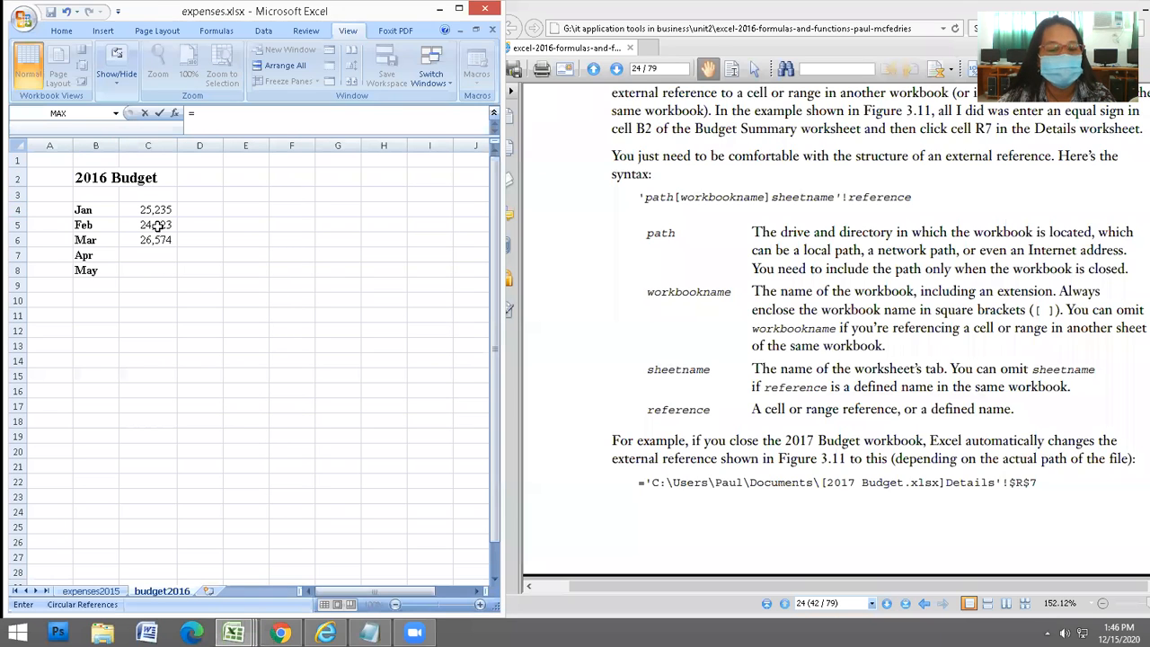
mouse_move(232, 633)
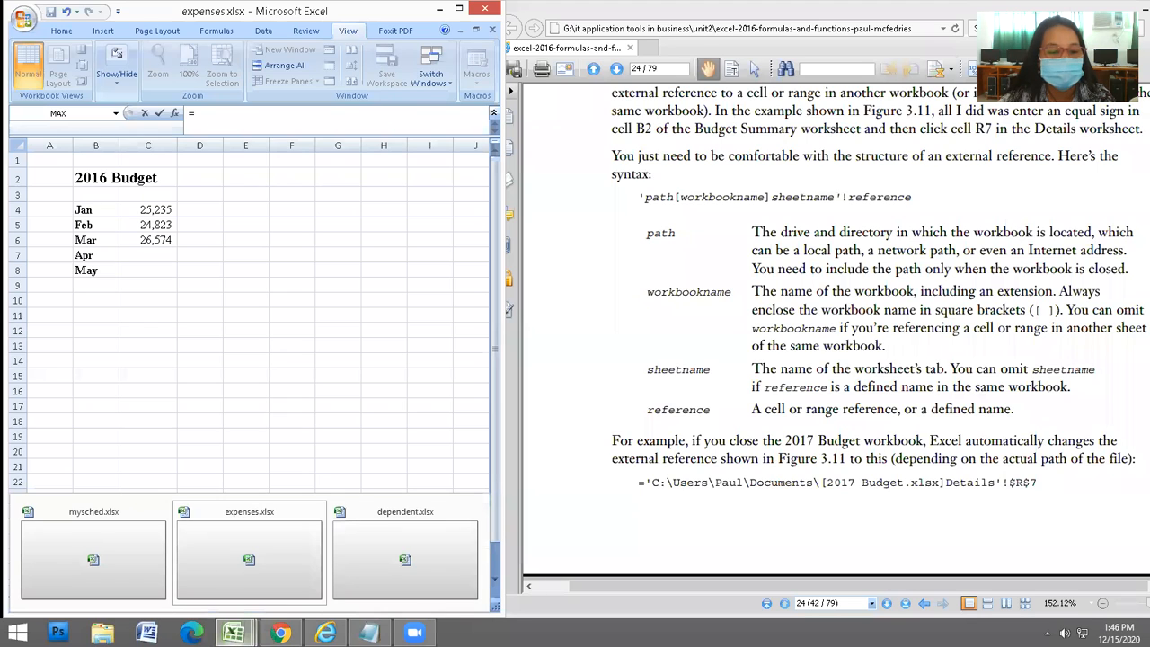
left_click(236, 583)
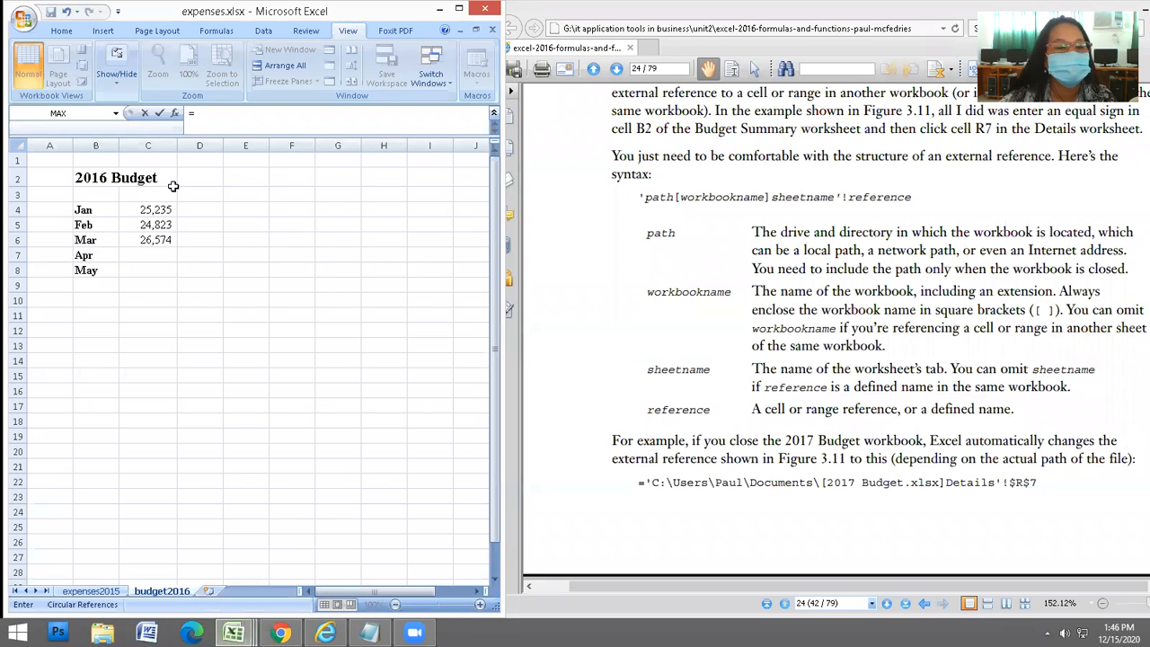
left_click(145, 212)
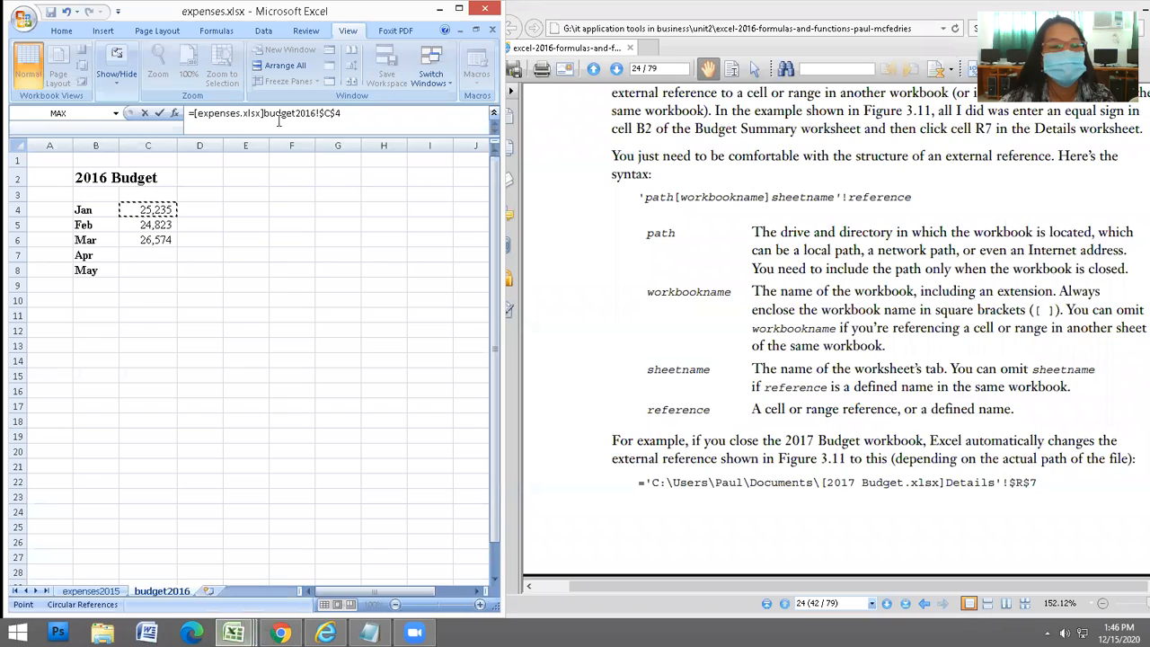
key("Return")
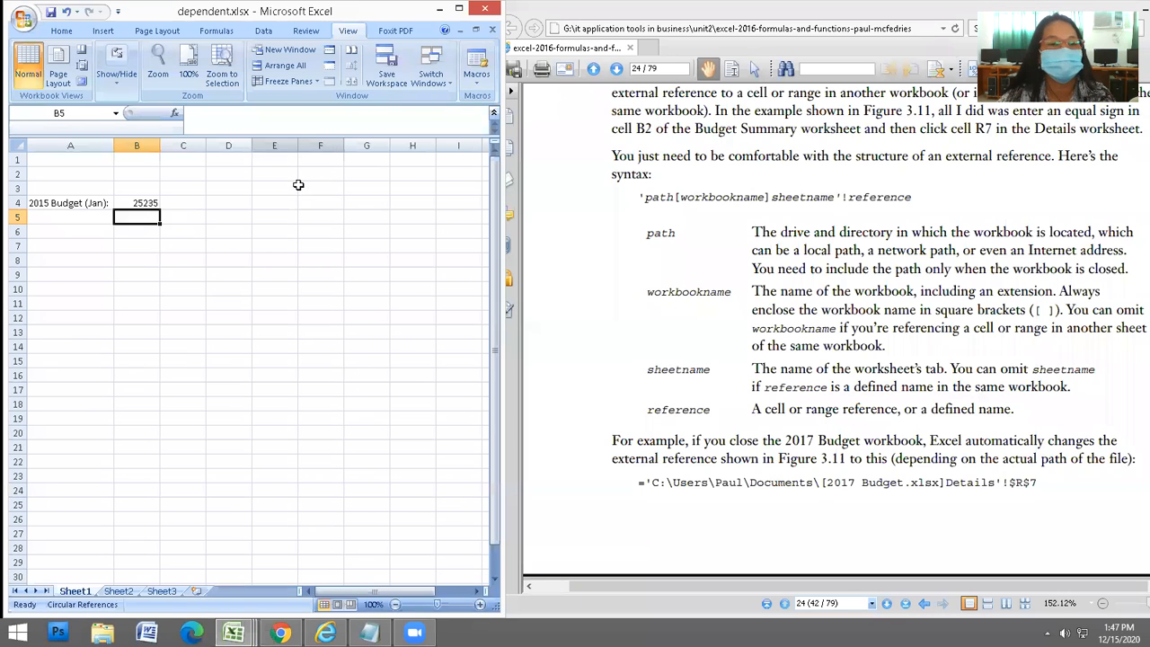
Check the external reference formula in cell B4 and save dependent.xlsx
left_click(368, 597)
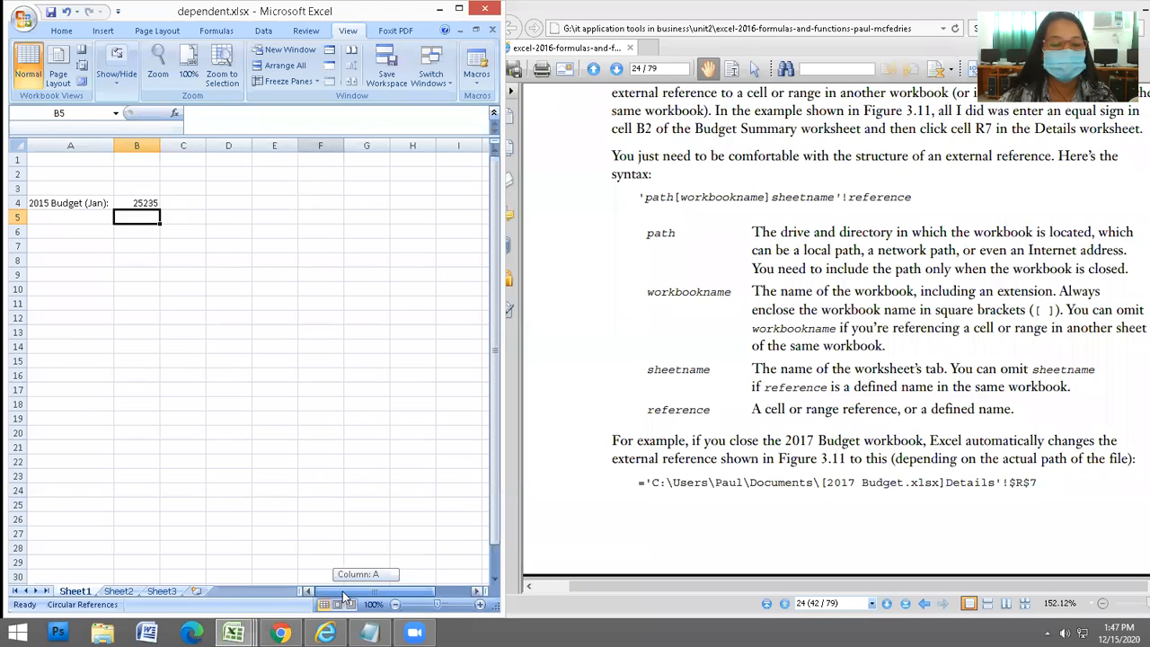
left_click(66, 215)
left_click(56, 203)
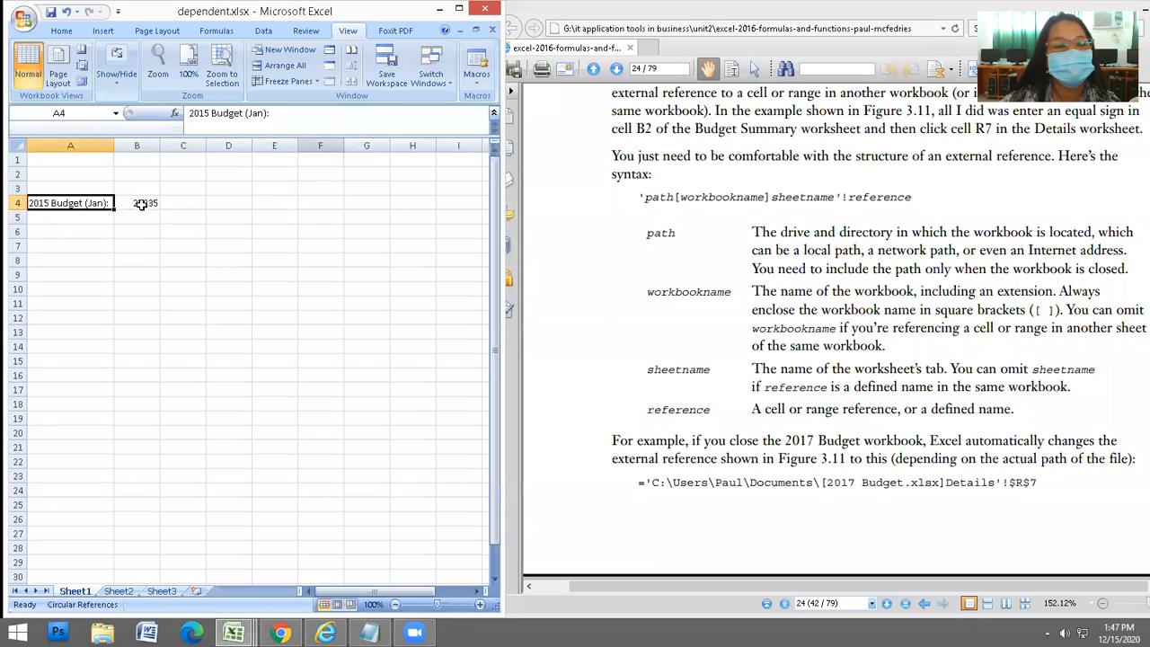
left_click(141, 204)
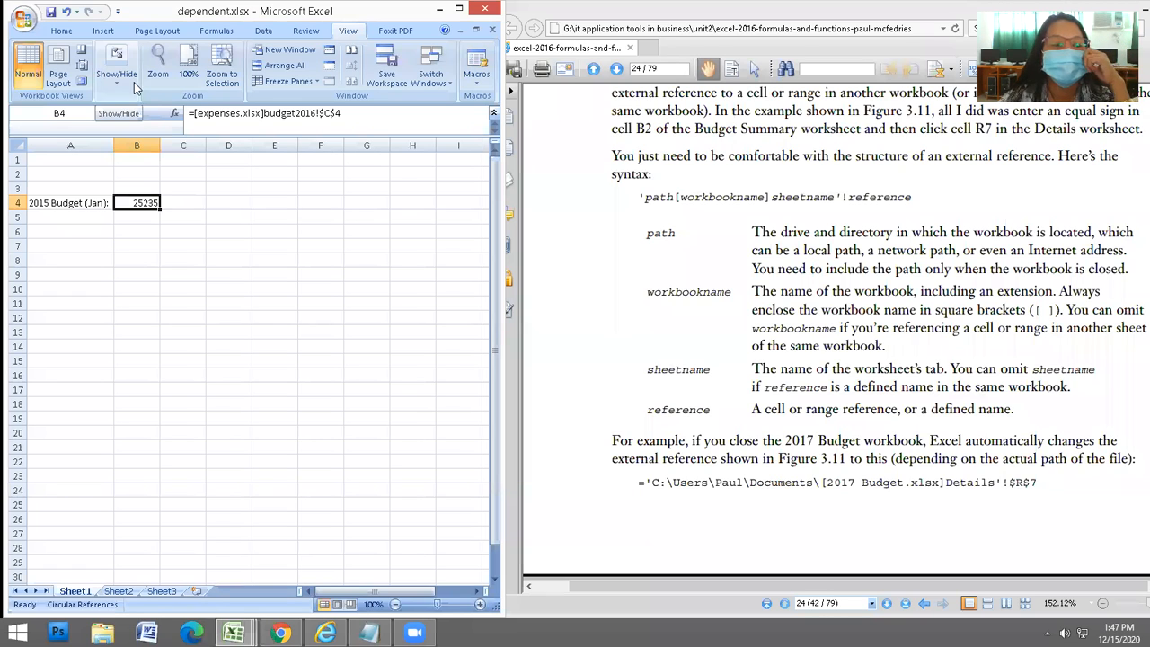
left_click(51, 17)
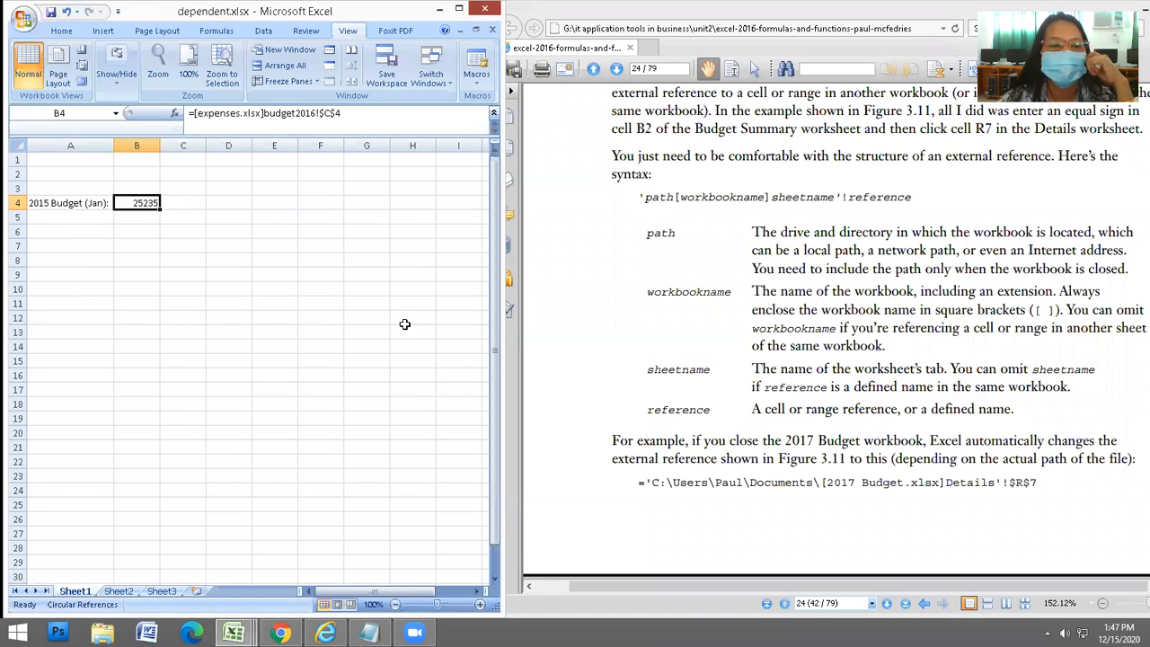
Close both dependent.xlsx and expenses.xlsx, saving the changes made to expenses.xlsx
key("alt+Tab")
left_click(492, 30)
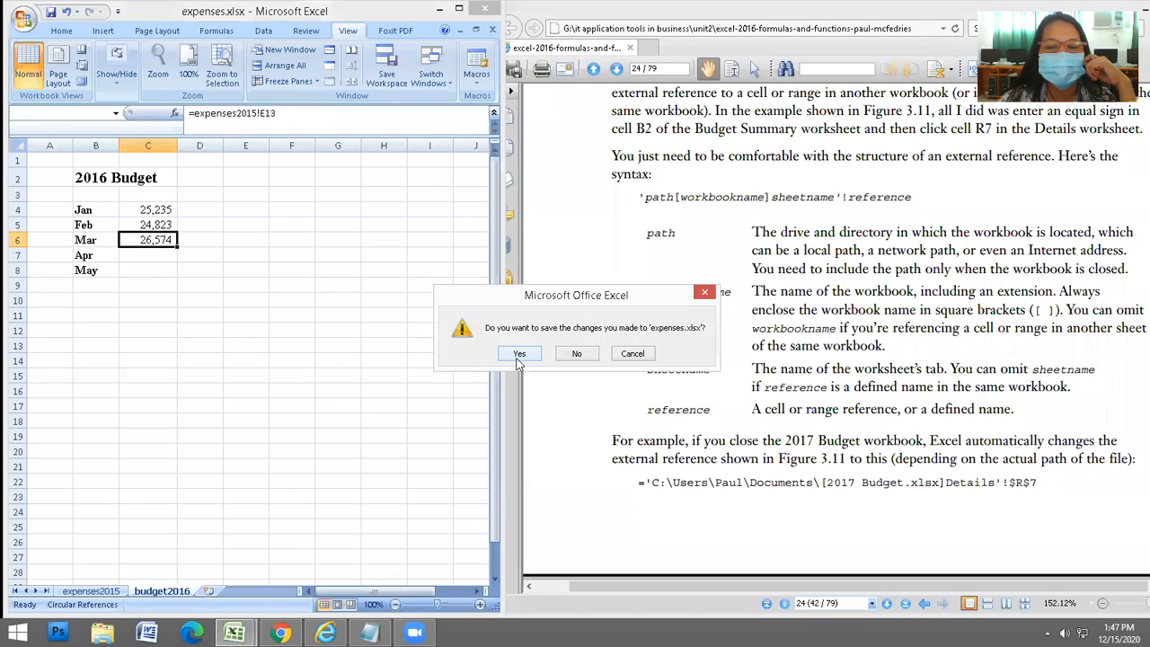
left_click(519, 354)
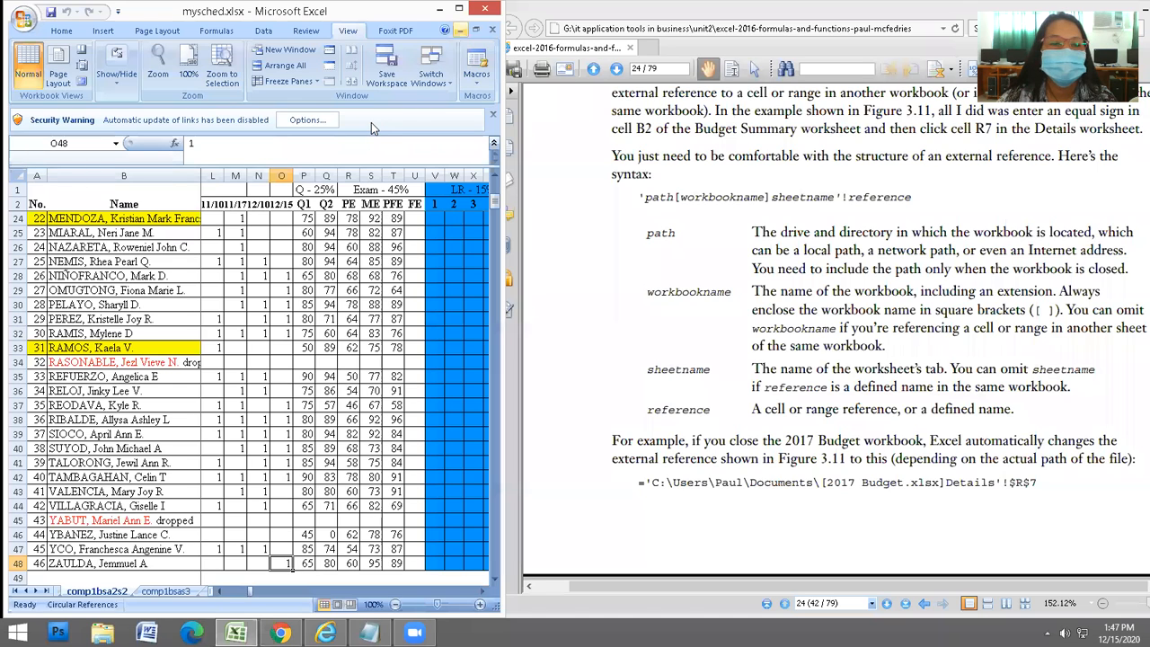
Reopen dependent.xlsx from the unit 4 folder and inspect the link formula in cell B4 while expenses.xlsx is closed
left_click(21, 20)
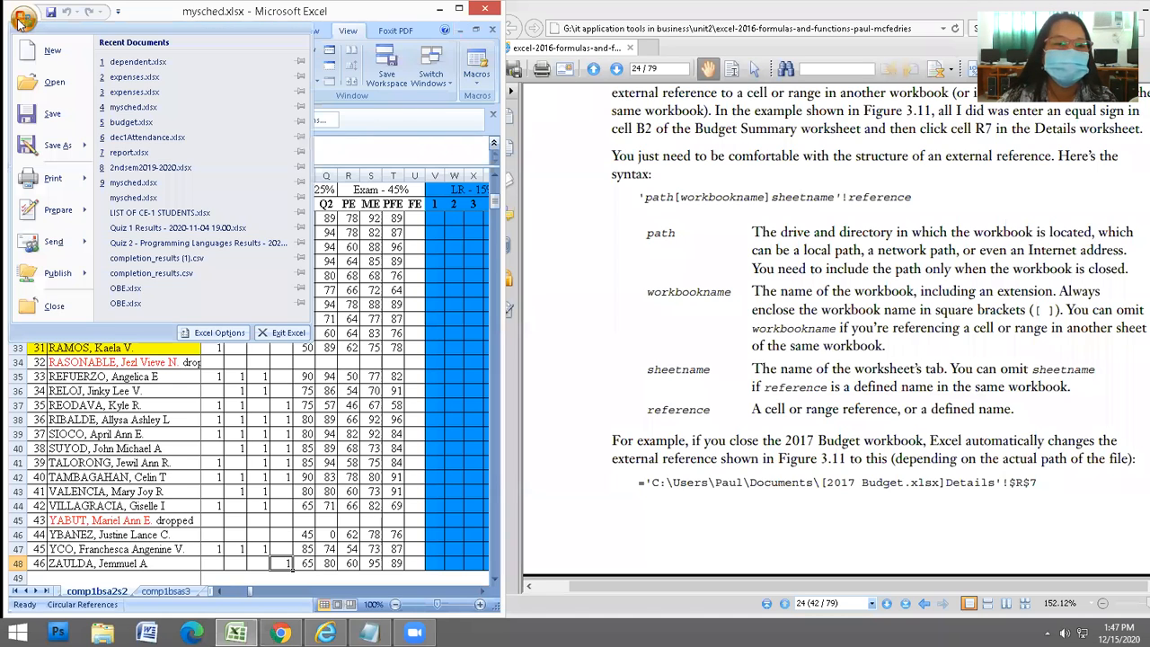
left_click(55, 82)
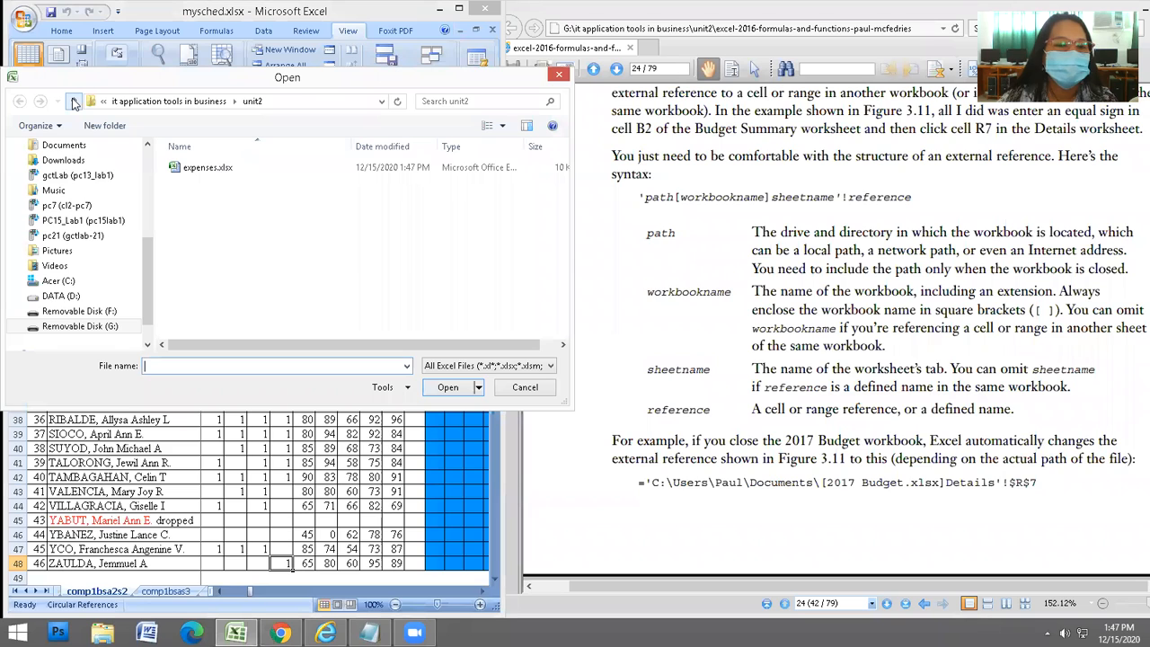
left_click(74, 103)
left_click(204, 236)
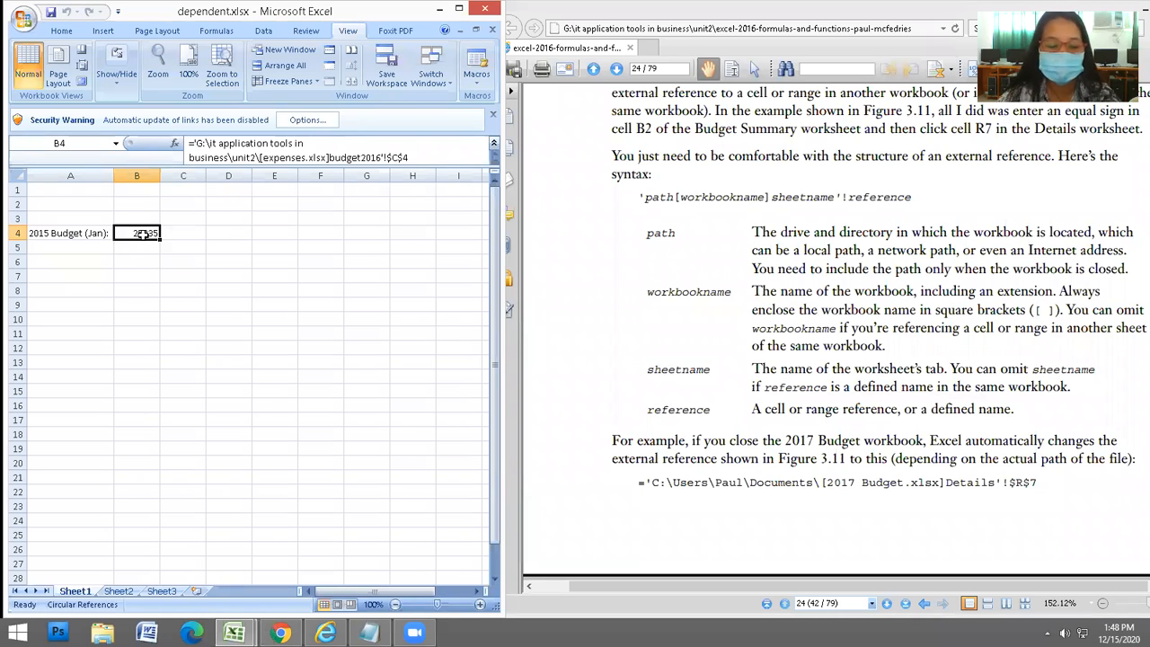
mouse_move(234, 633)
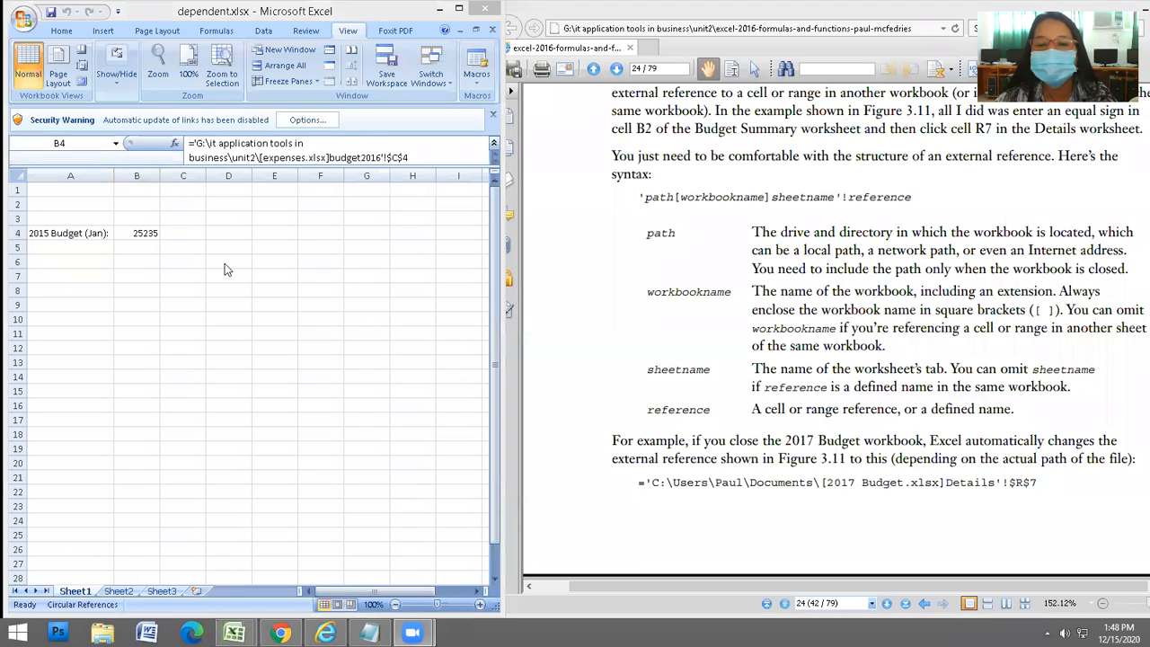
left_click(139, 235)
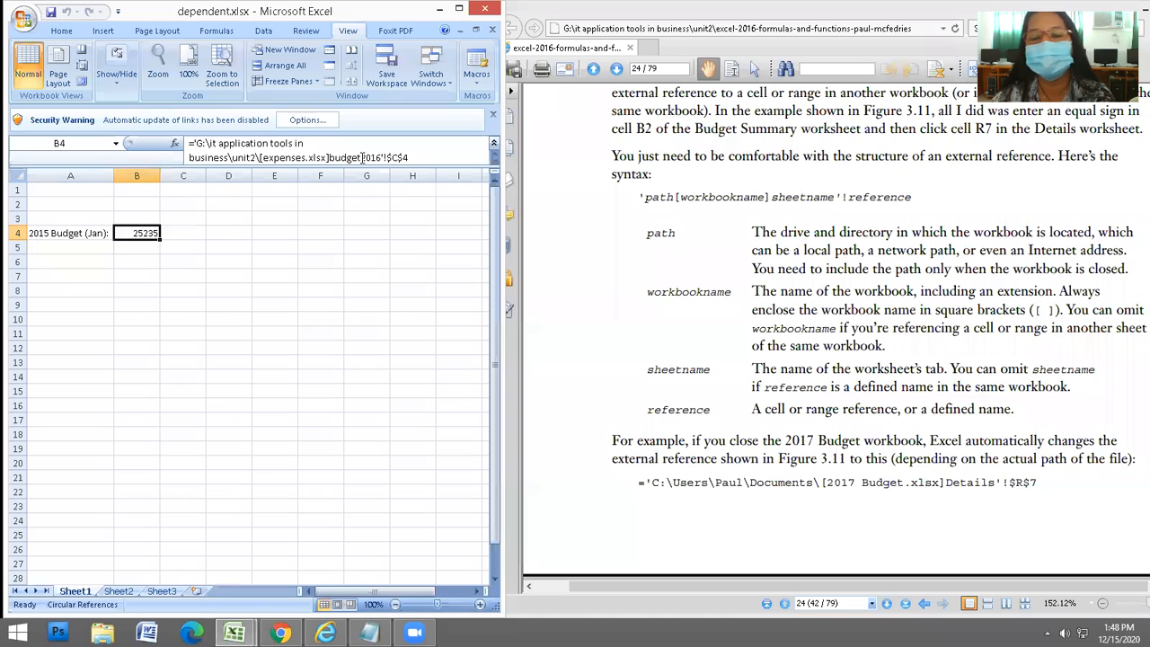
Read the Updating Links section on page 25 of the PDF
left_click(577, 121)
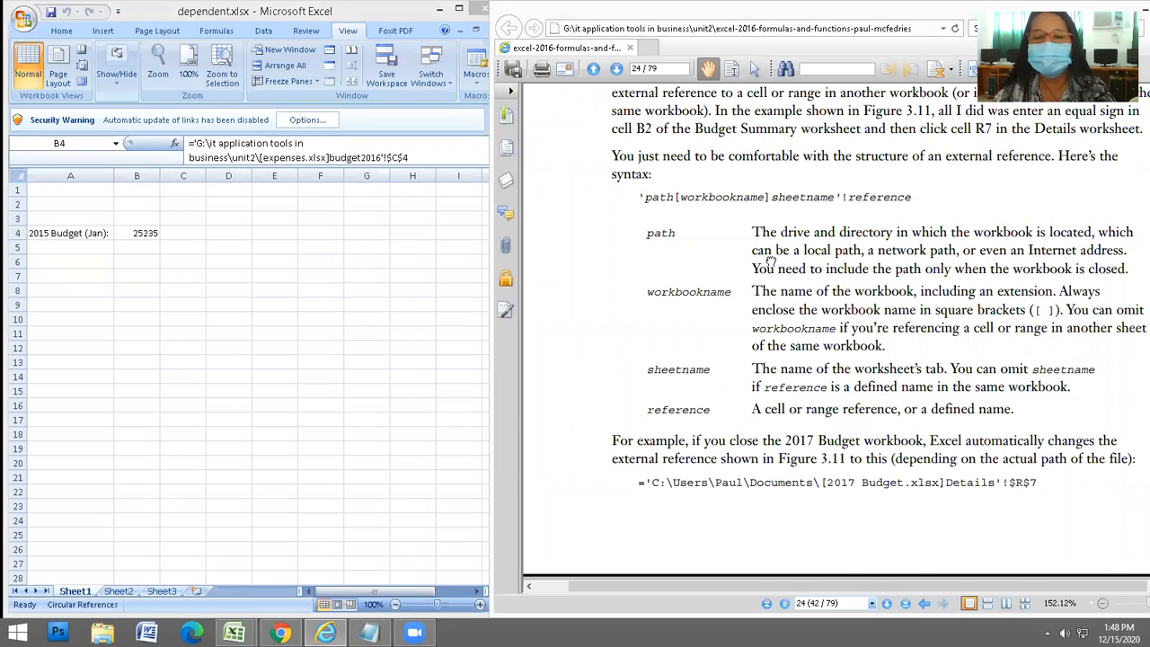
scroll(771, 262, "down", 5)
scroll(771, 288, "down", 1)
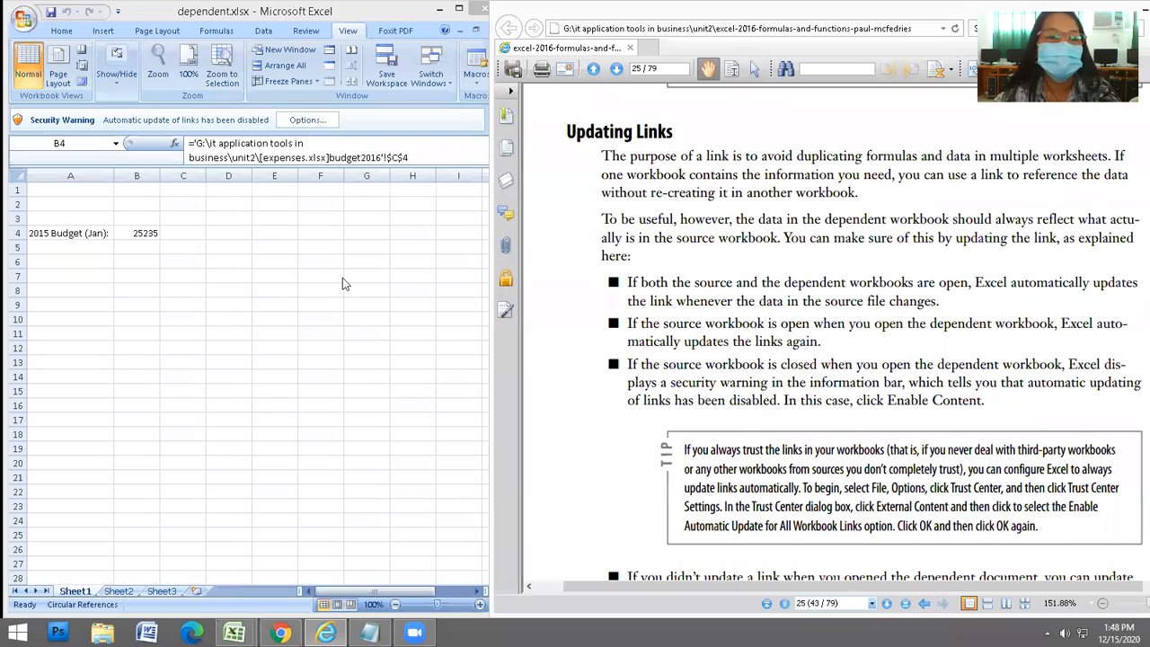
Switch back to Excel, close dependent.xlsx, and open expenses.xlsx from the unit2 folder
key("alt+Tab")
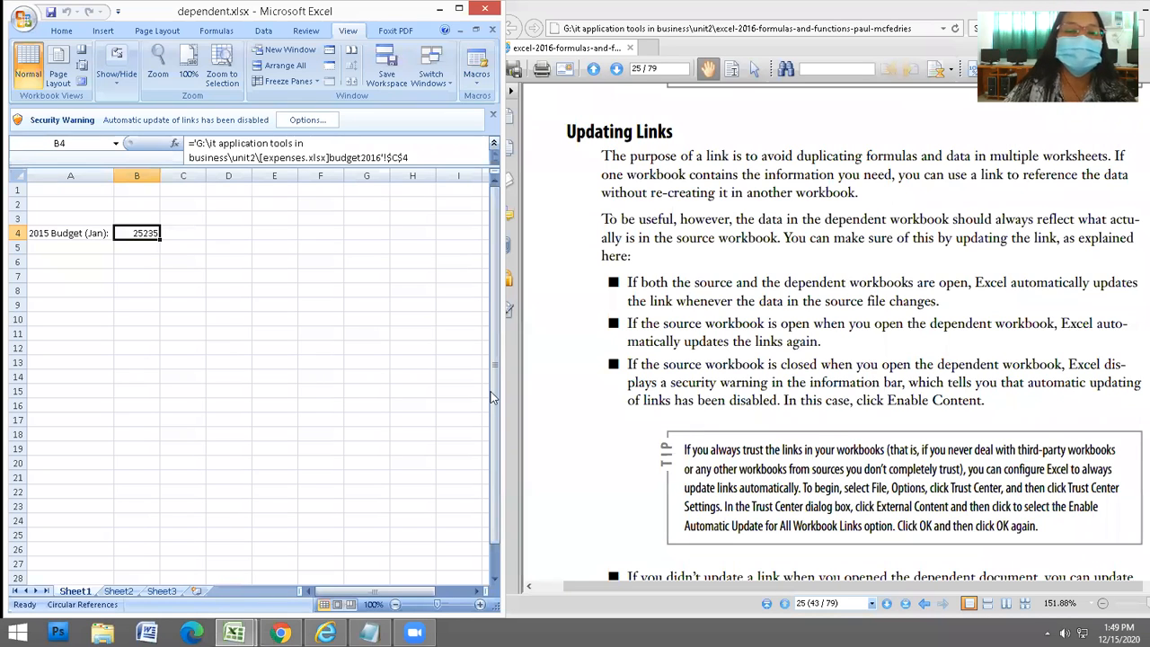
left_click(491, 31)
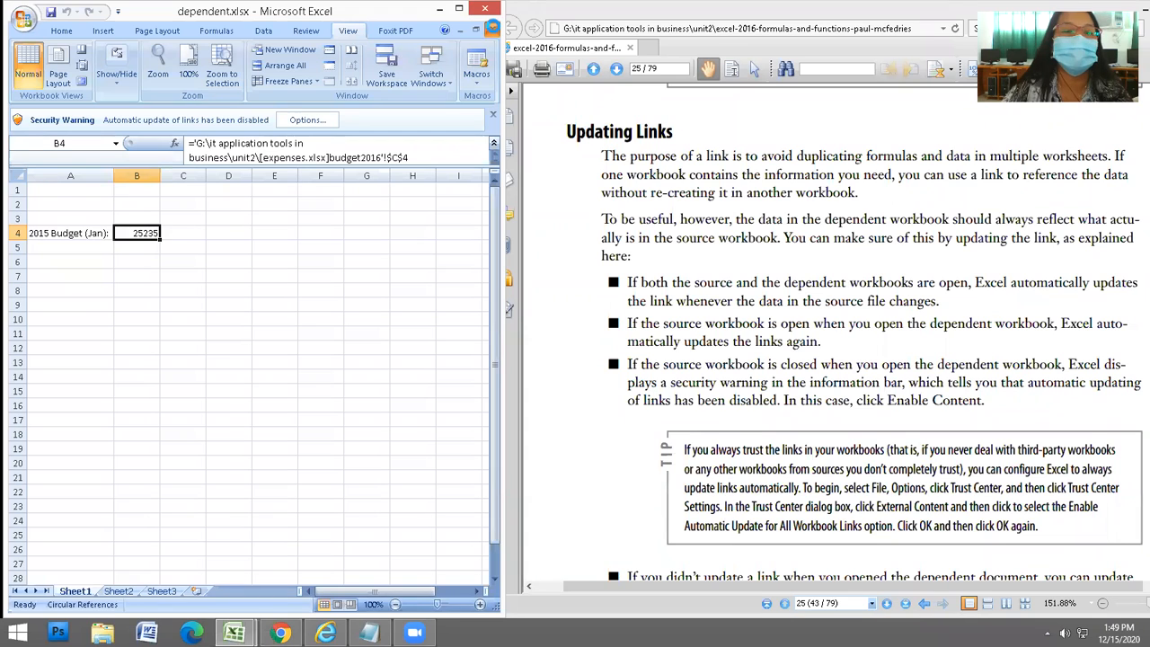
left_click(22, 18)
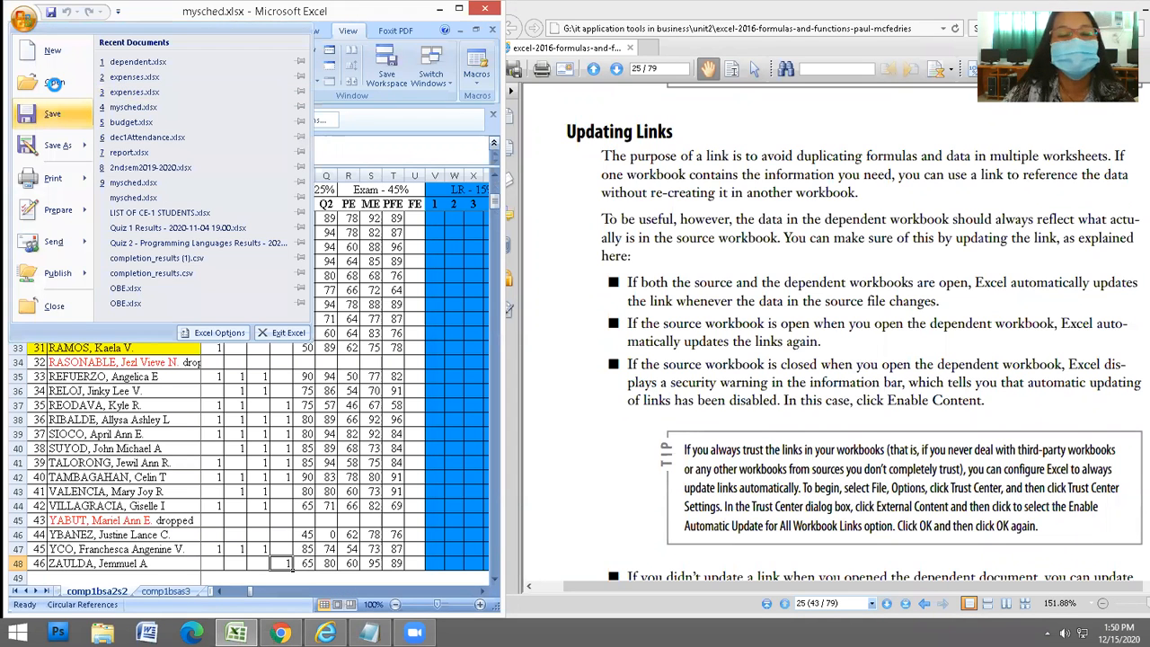
left_click(52, 82)
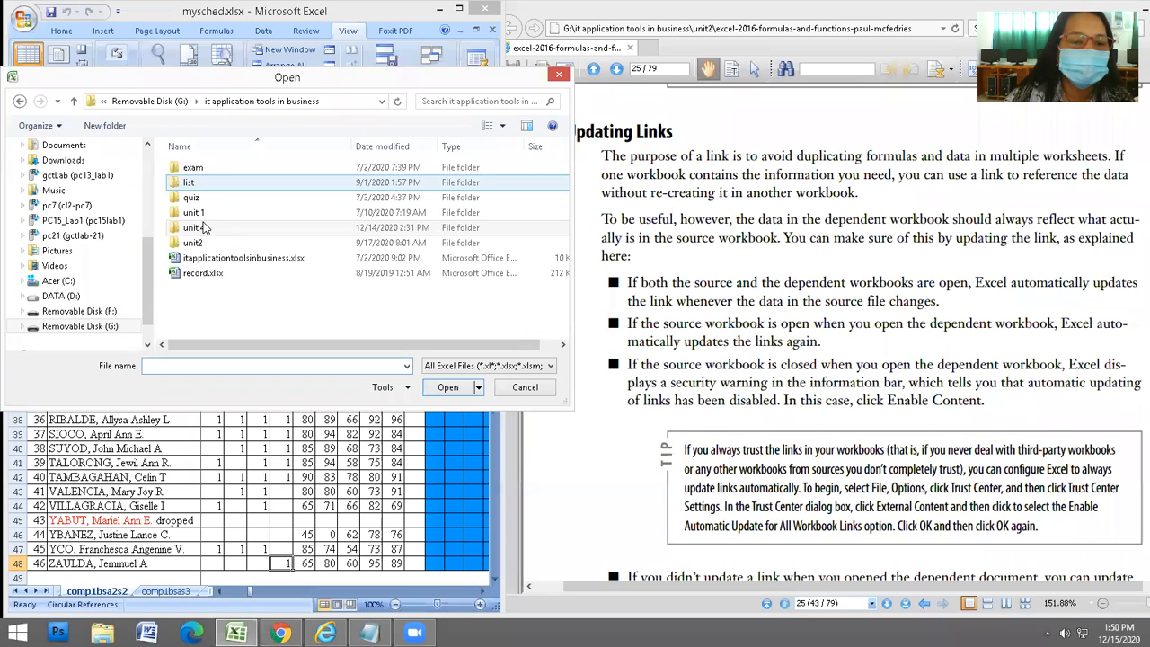
double_click(200, 244)
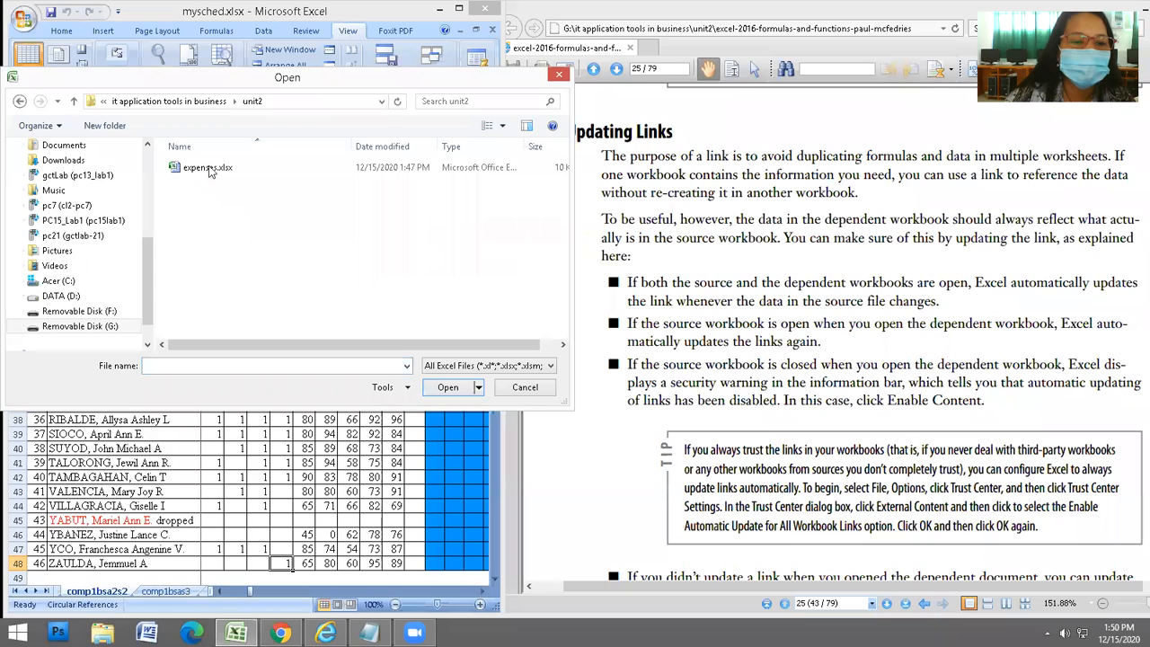
double_click(209, 171)
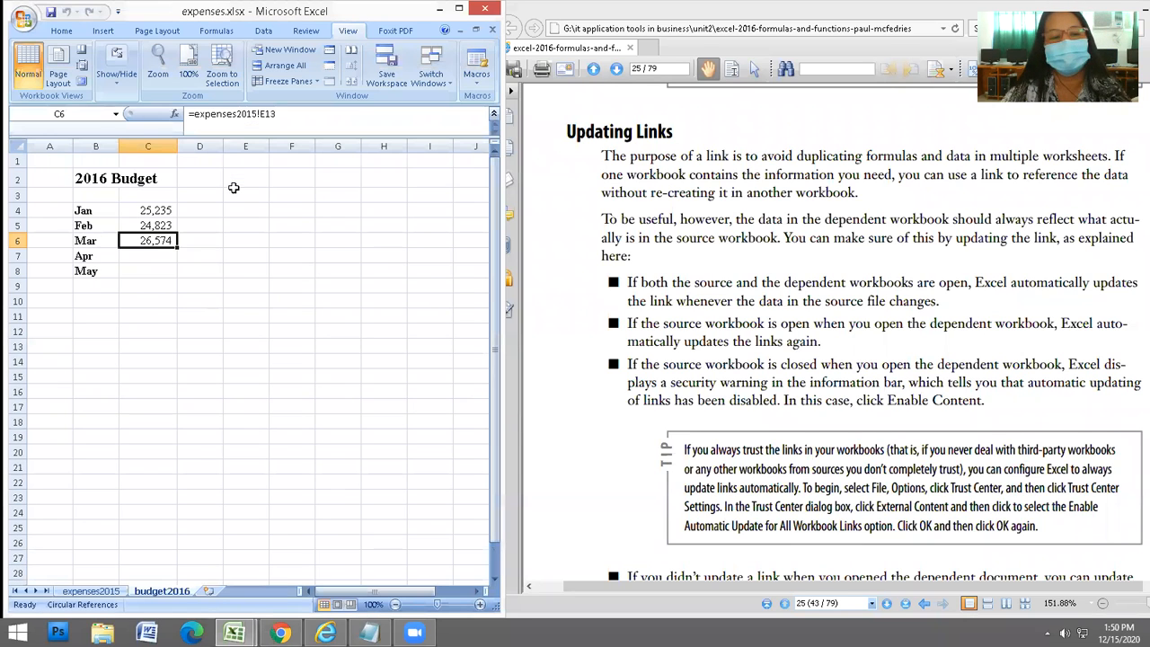
Add 10000 to the January formula in cell C4 of budget2016, making it =jan2016Budget+10000
left_click(152, 211)
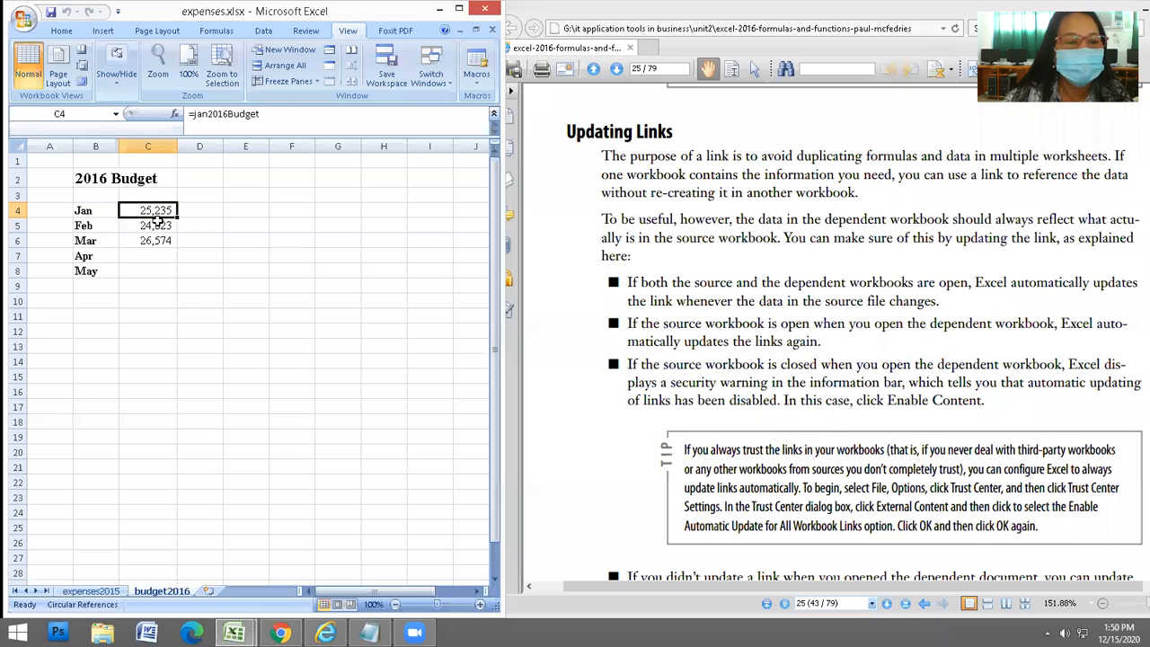
left_click(286, 111)
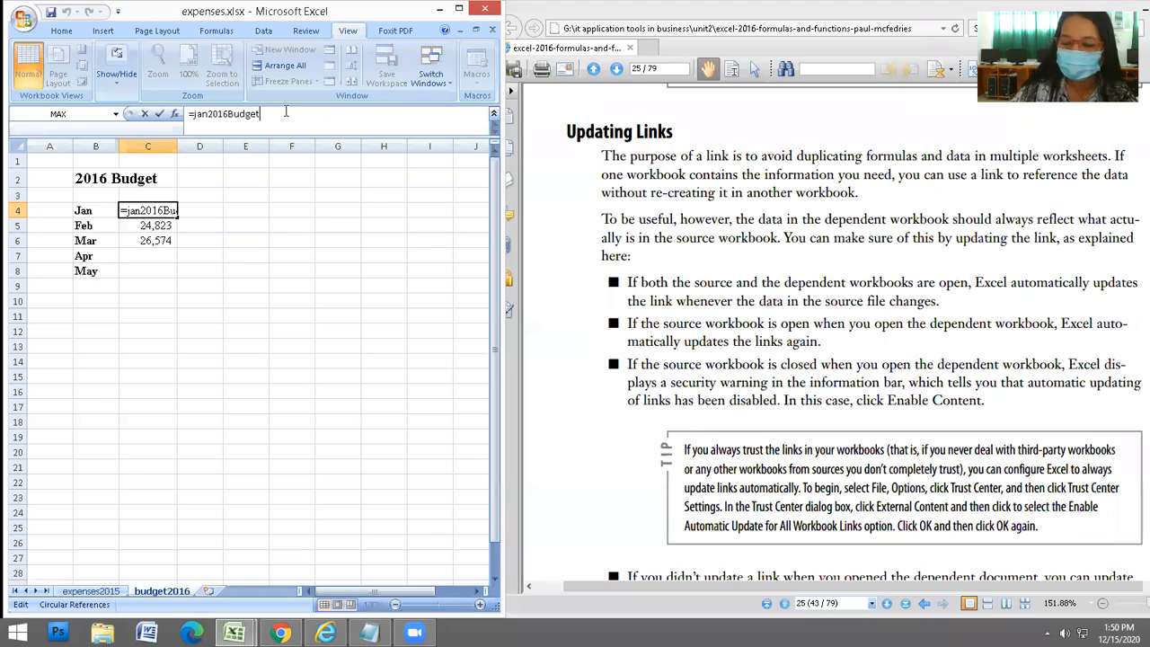
type("+1000")
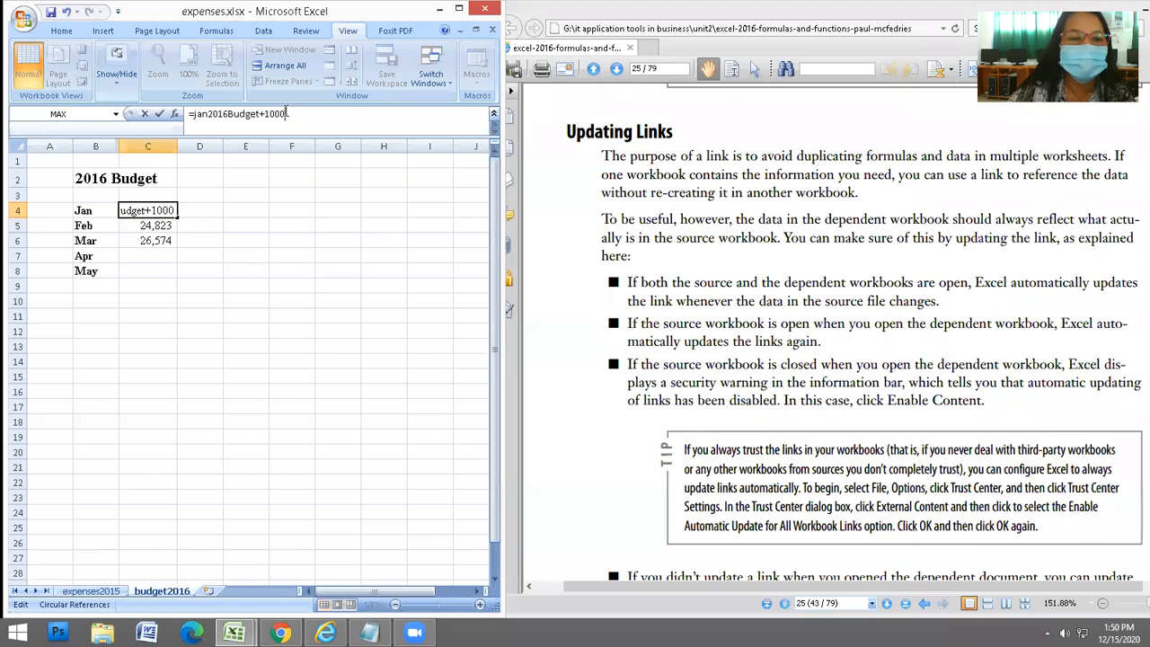
type("0")
key("Return")
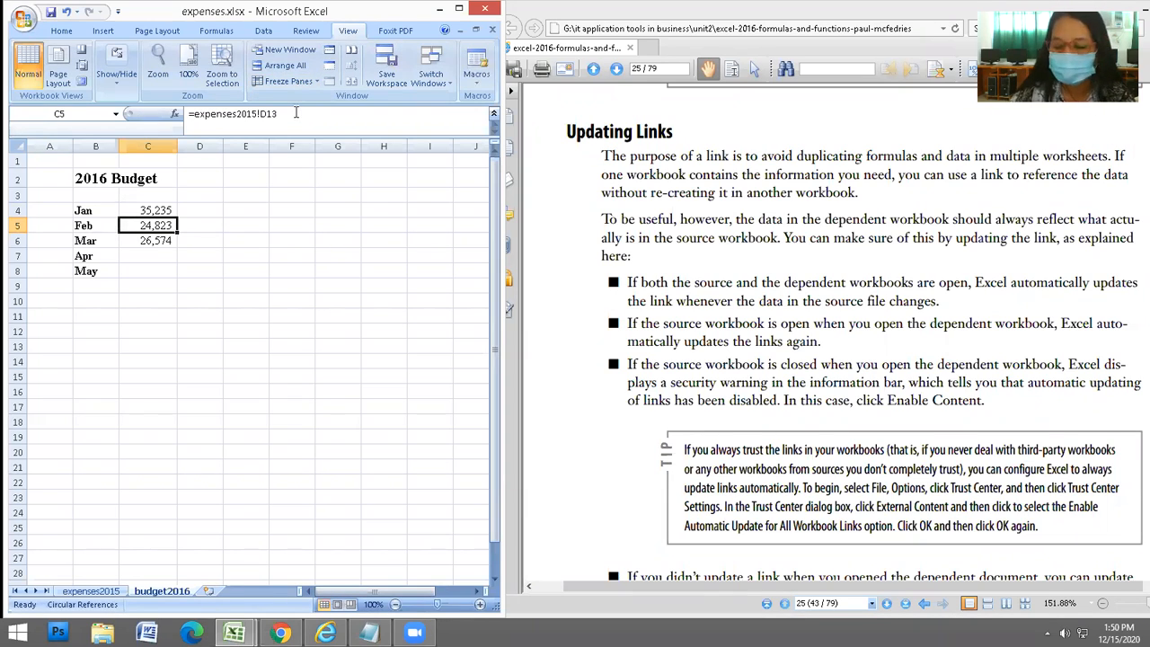
Add 20000 to the February formula in cell C5 and 30000 to the March formula in cell C6
left_click(296, 112)
type("+20000")
key("Return")
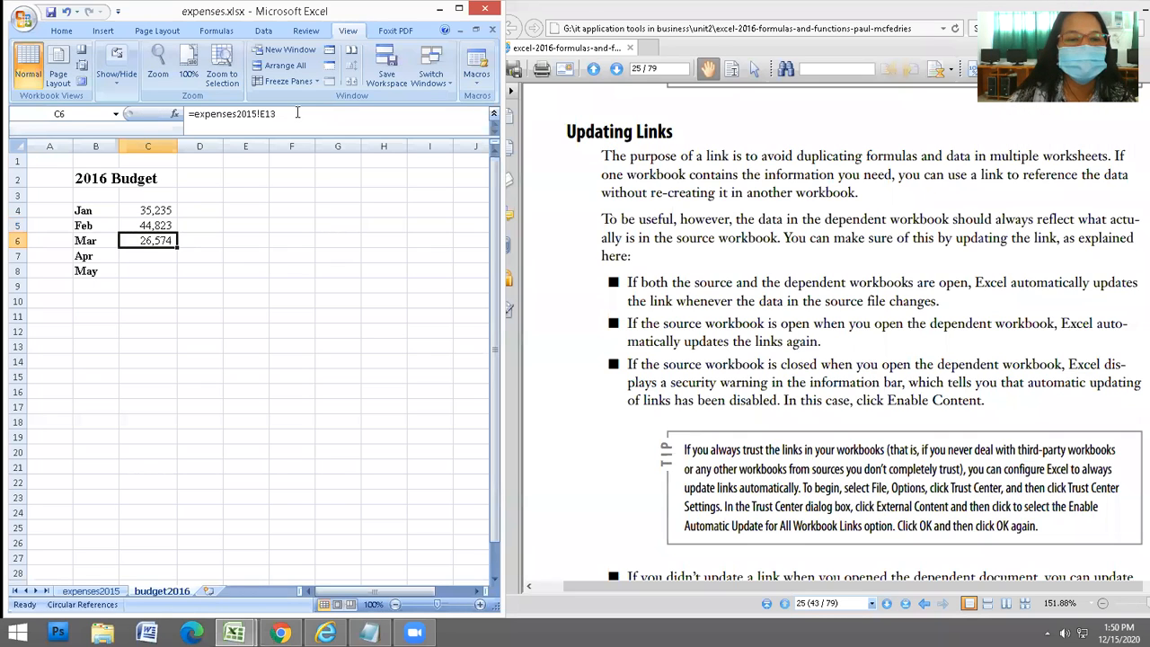
left_click(296, 112)
type("+30")
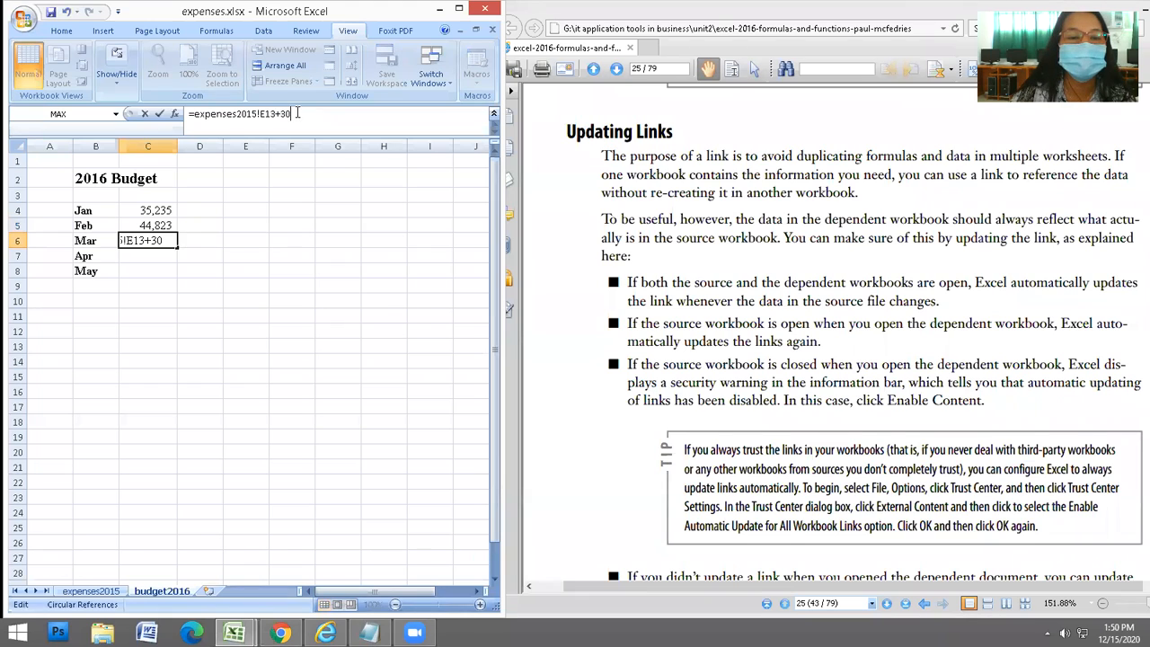
type("000")
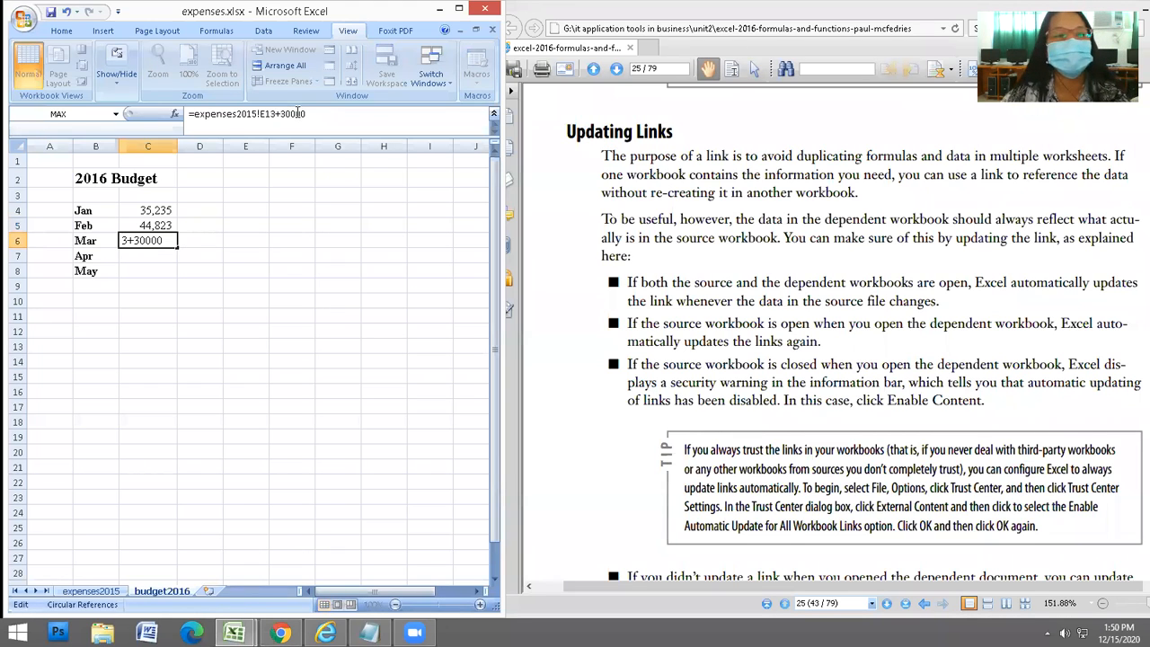
key("Return")
key("ctrl+c")
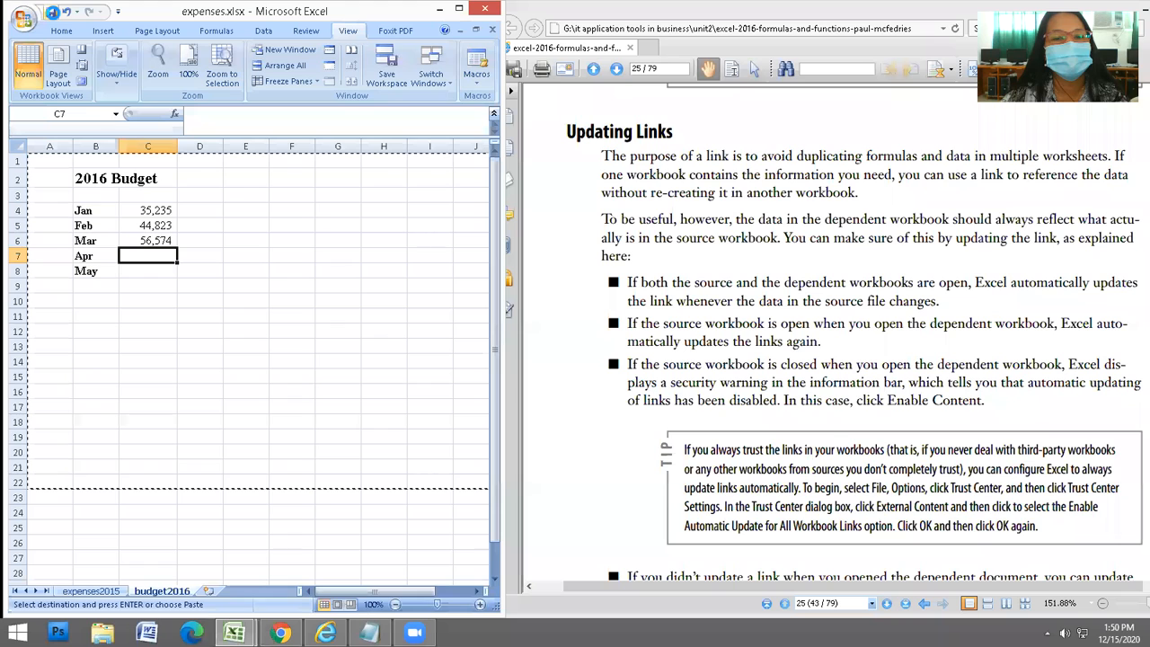
Close expenses.xlsx and open dependent.xlsx from the unit 4 folder
key("Escape")
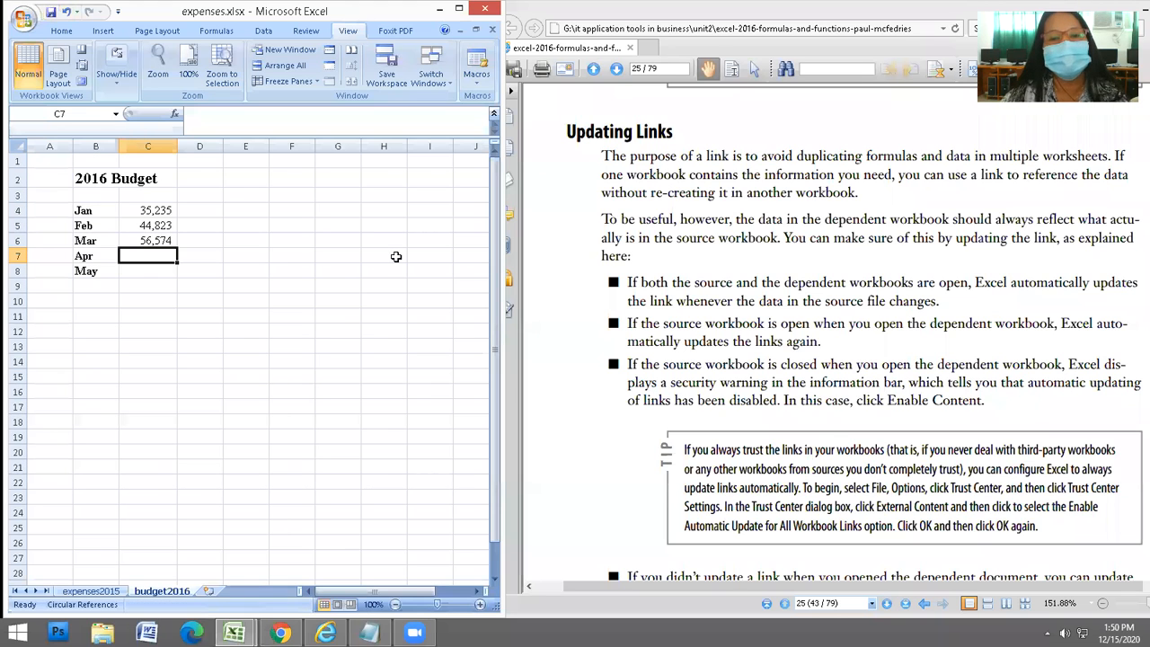
left_click(493, 30)
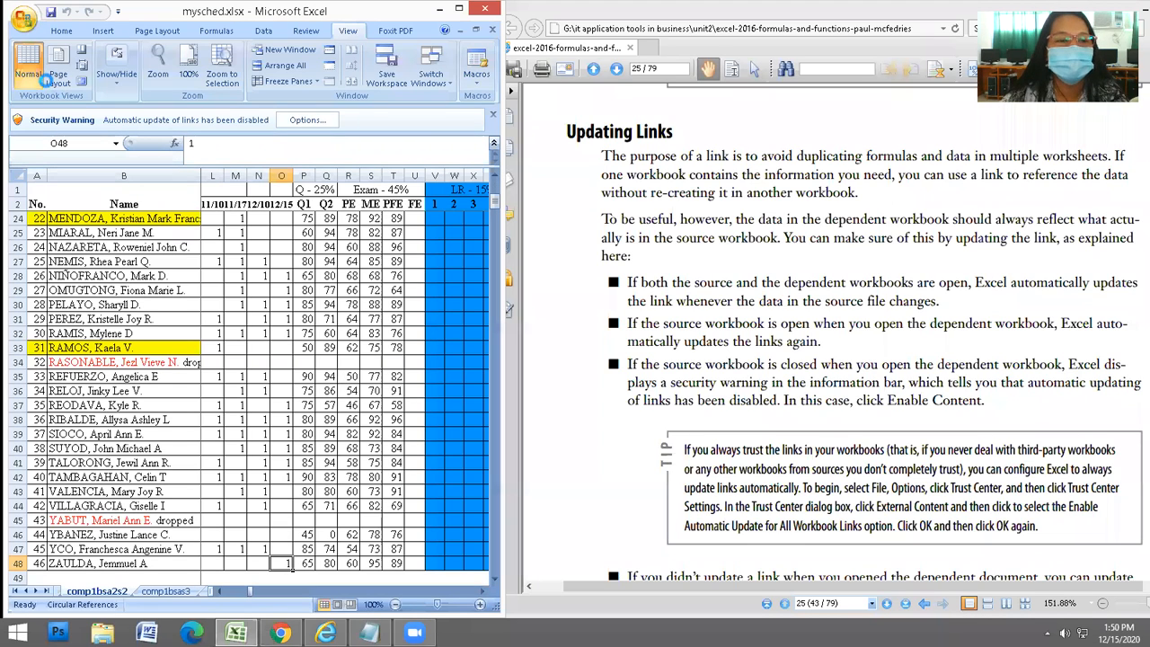
key("alt+f")
left_click(45, 79)
left_click(76, 102)
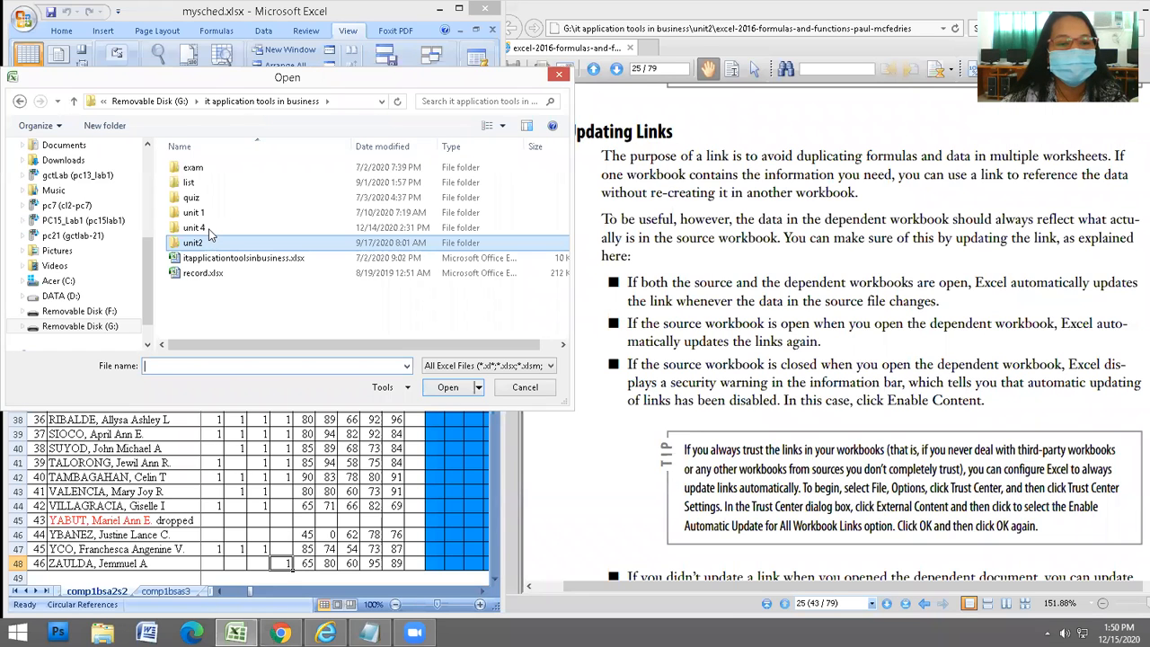
double_click(208, 229)
double_click(211, 169)
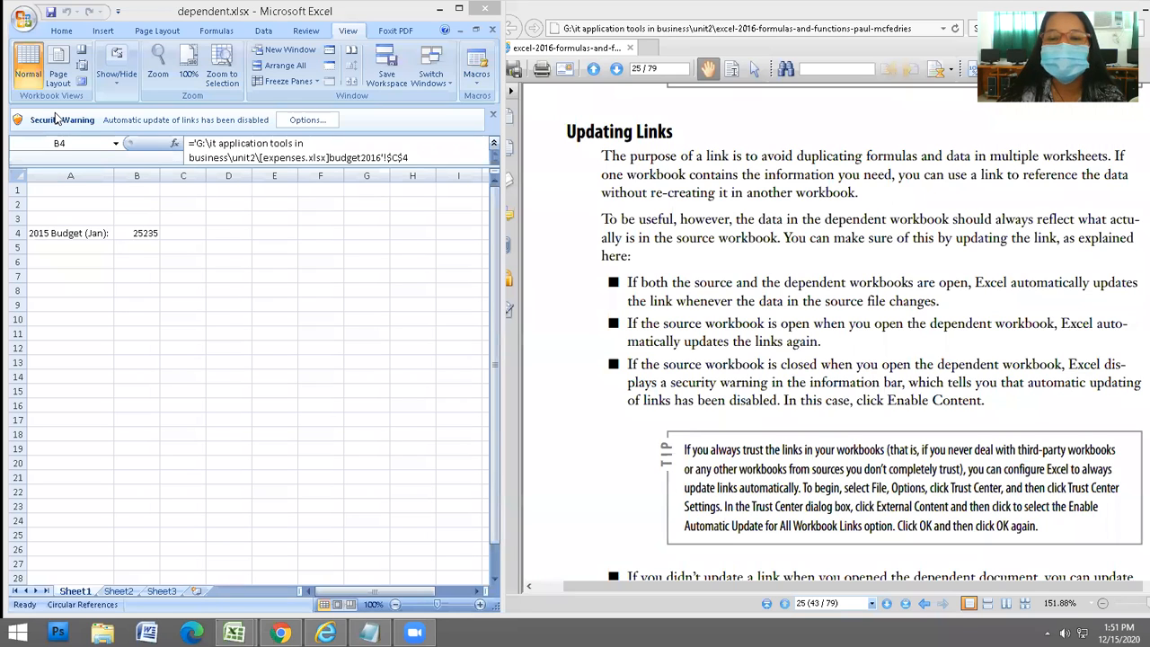
Enable the blocked link content in dependent.xlsx through its security options so the linked budget value updates
left_click(320, 123)
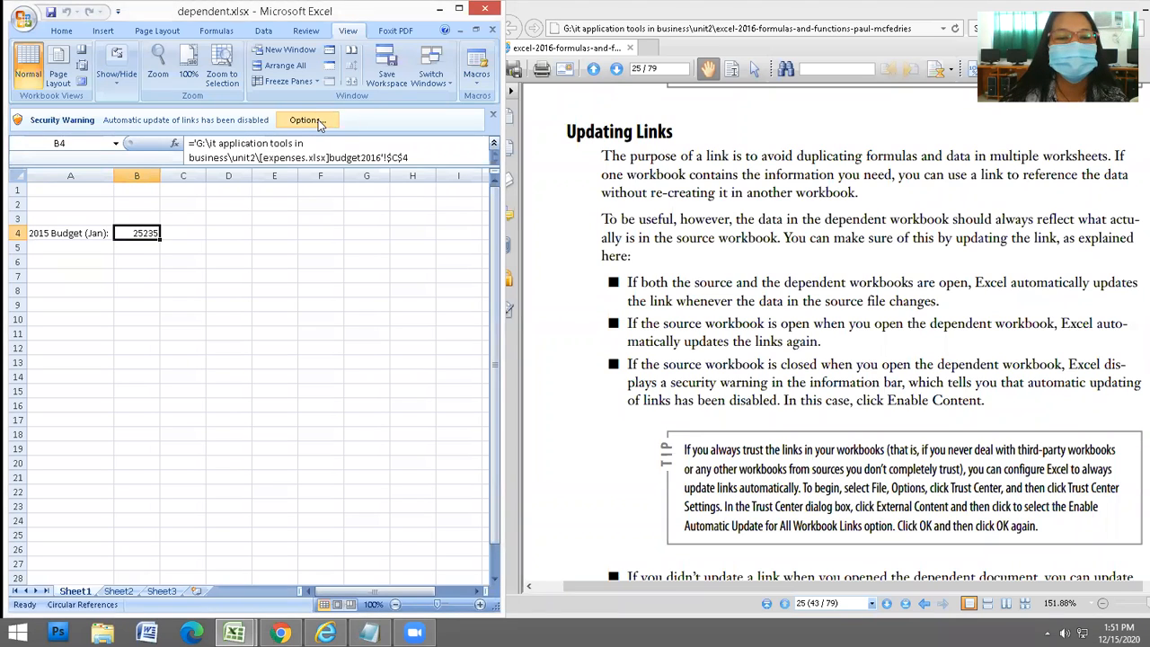
left_click(320, 123)
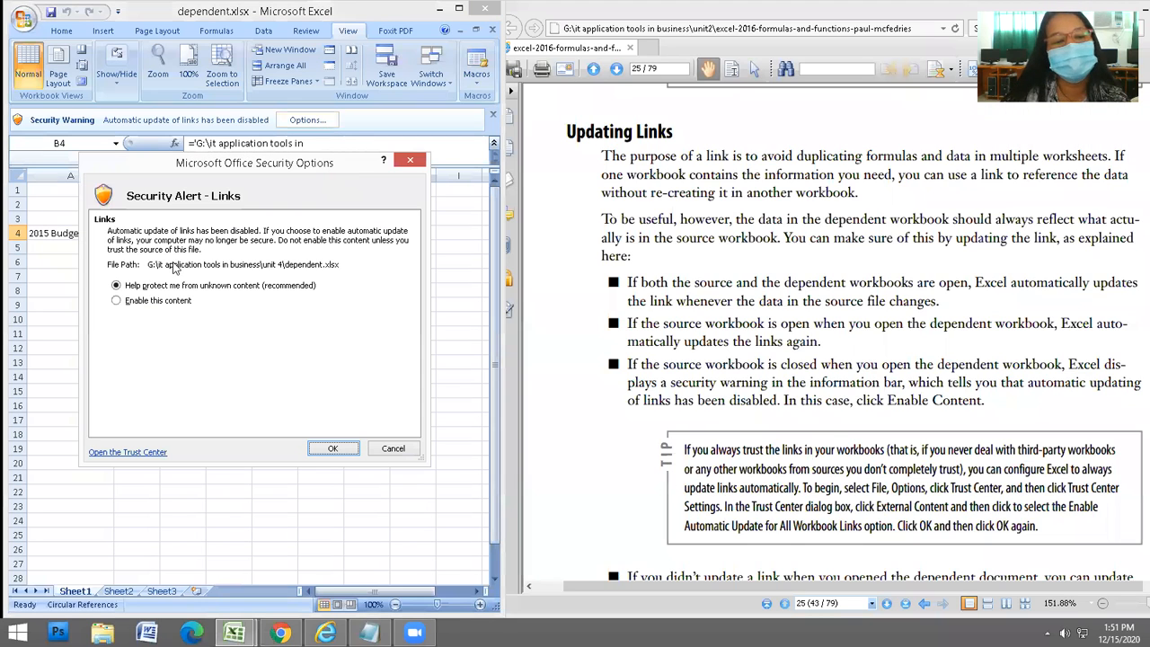
left_click(137, 304)
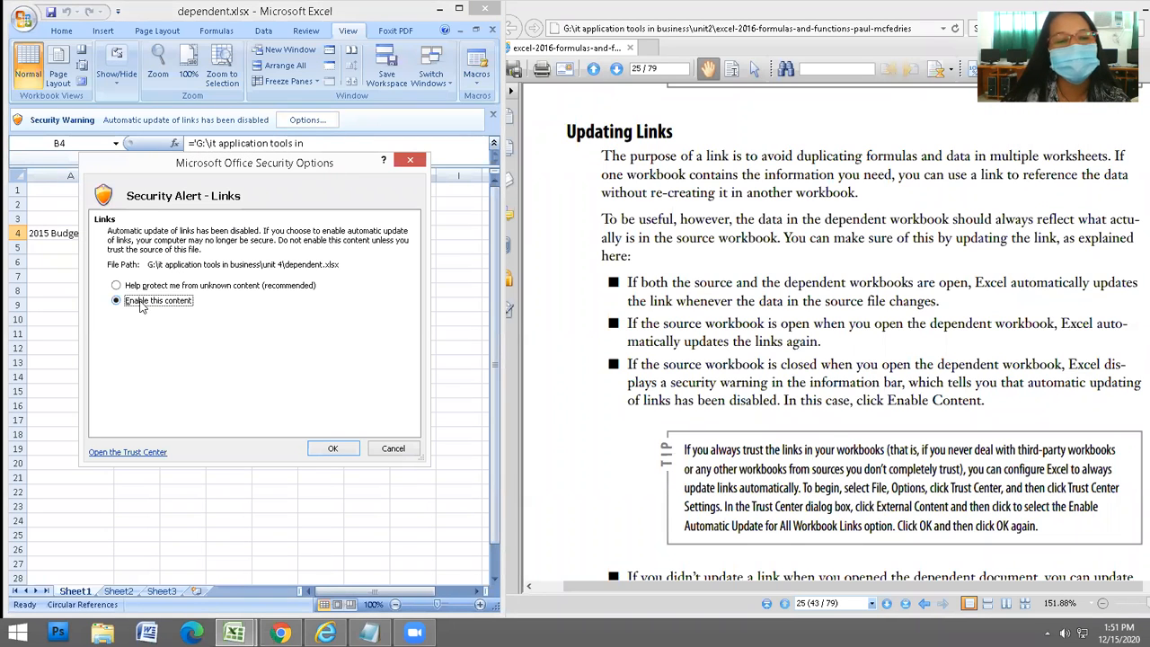
left_click_drag(315, 166, 537, 168)
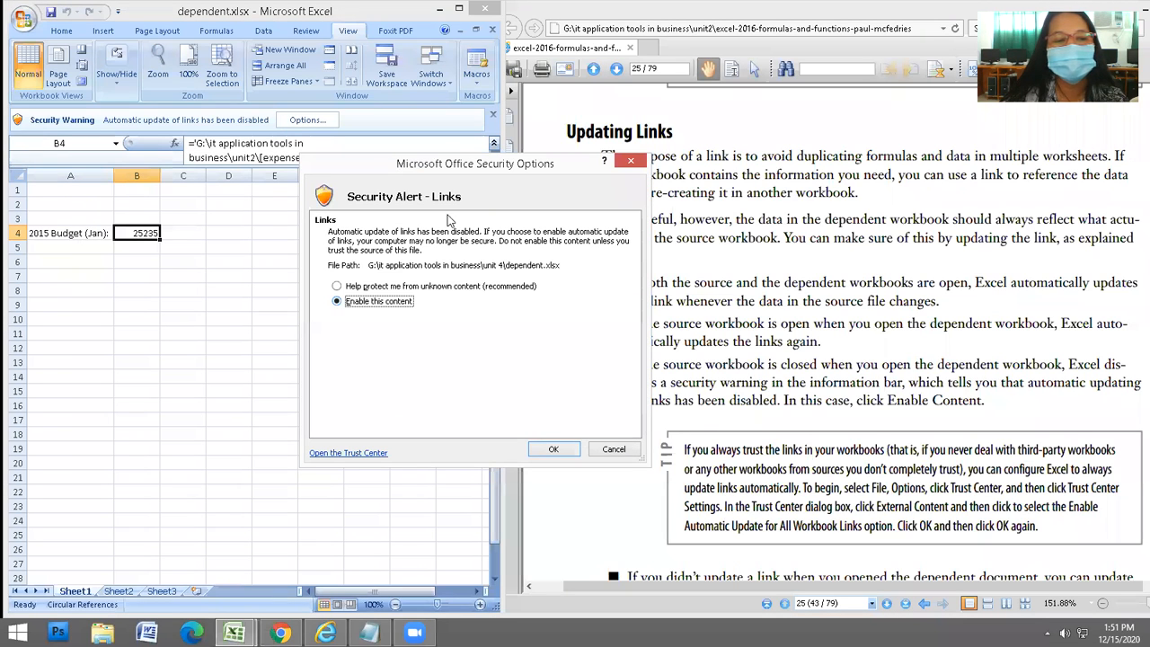
left_click_drag(458, 165, 541, 176)
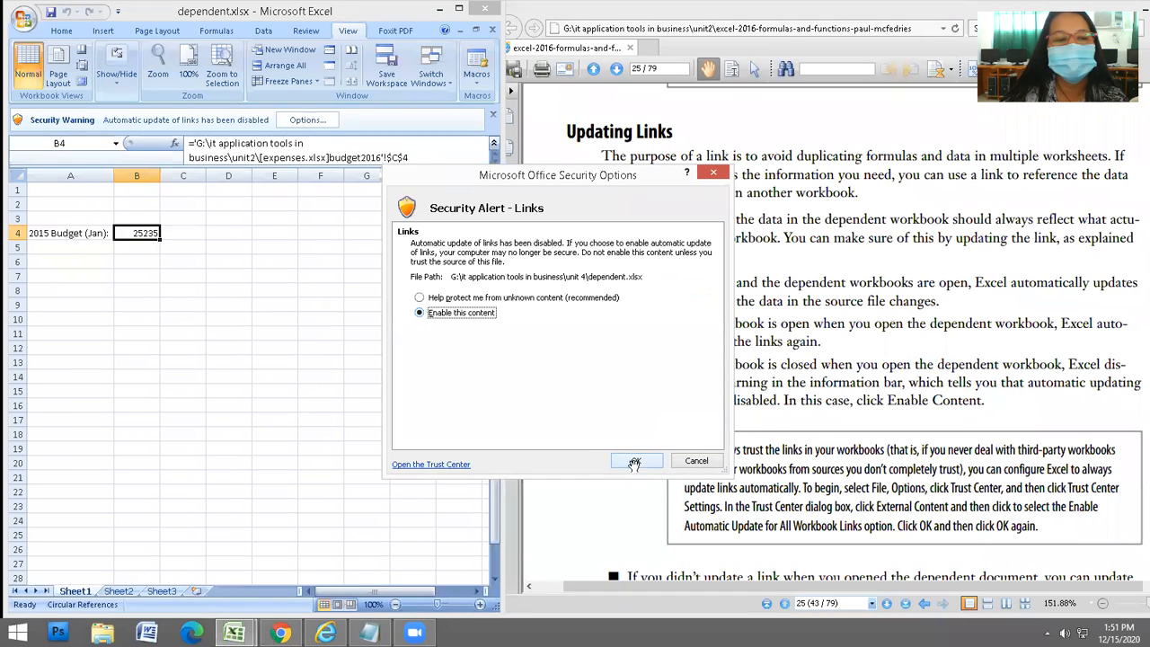
left_click(634, 461)
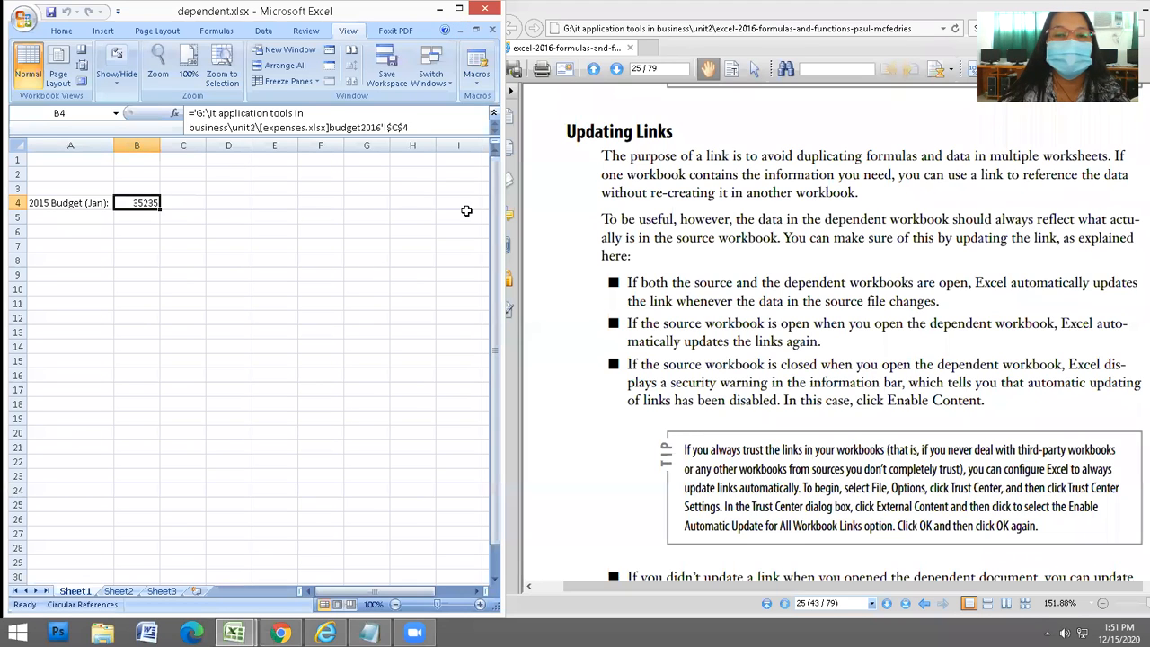
Save and close dependent.xlsx, and open the unit2 folder under it application tools in business in File Explorer on drive G:
left_click(492, 31)
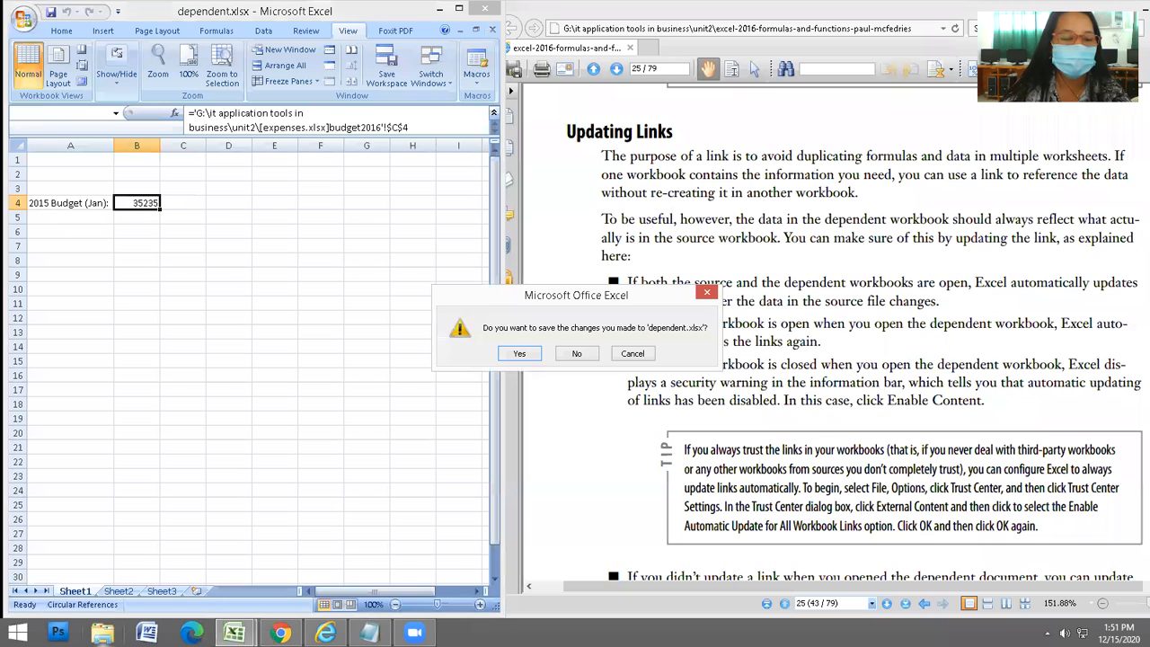
left_click(575, 354)
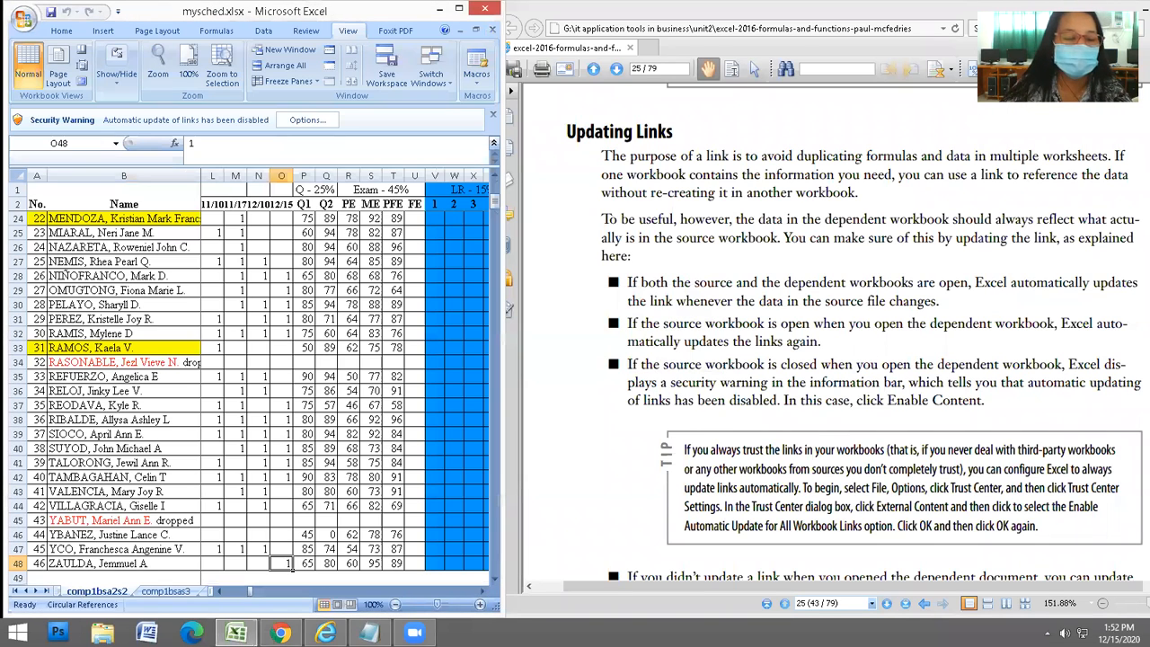
key("super+e")
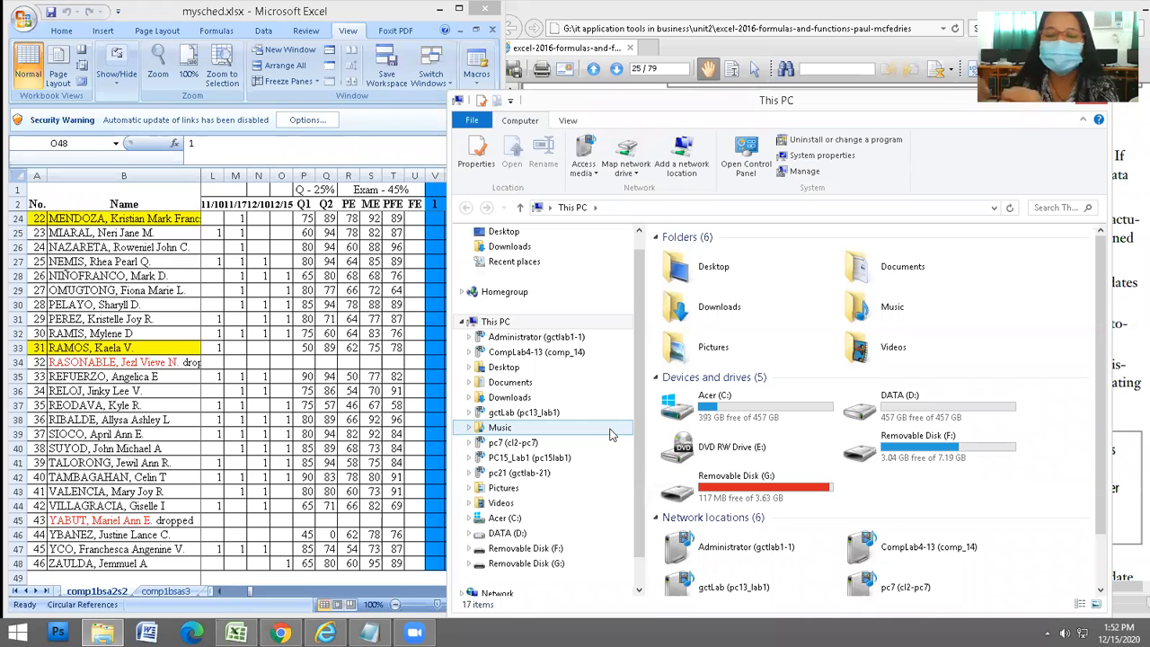
double_click(744, 485)
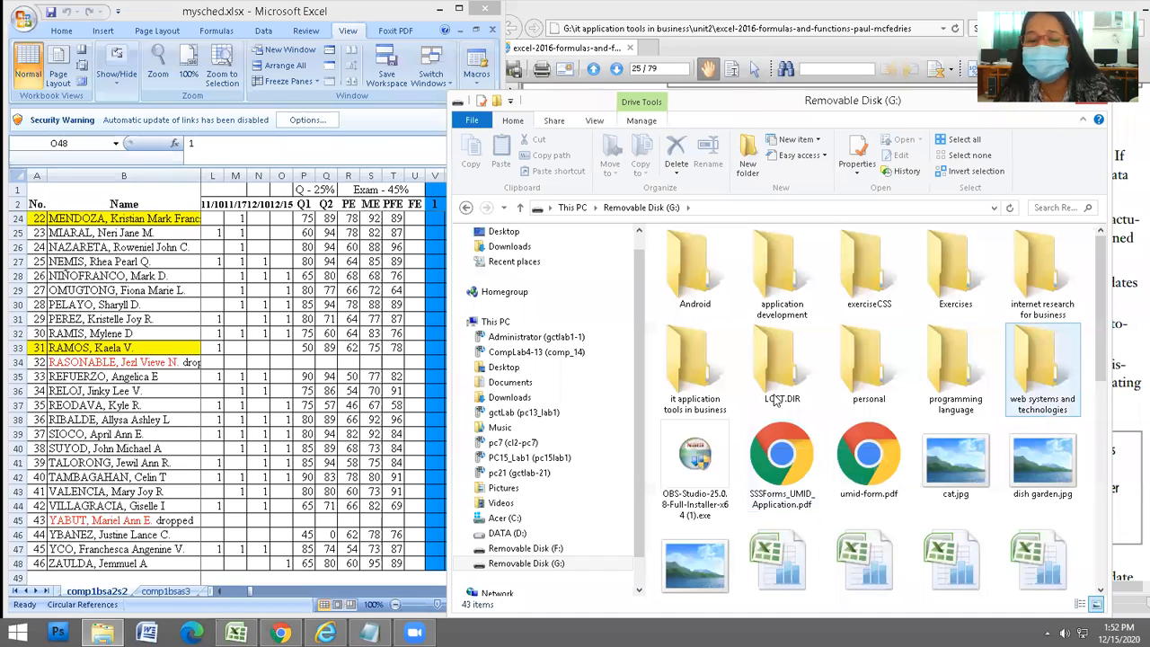
double_click(705, 399)
left_click(690, 330)
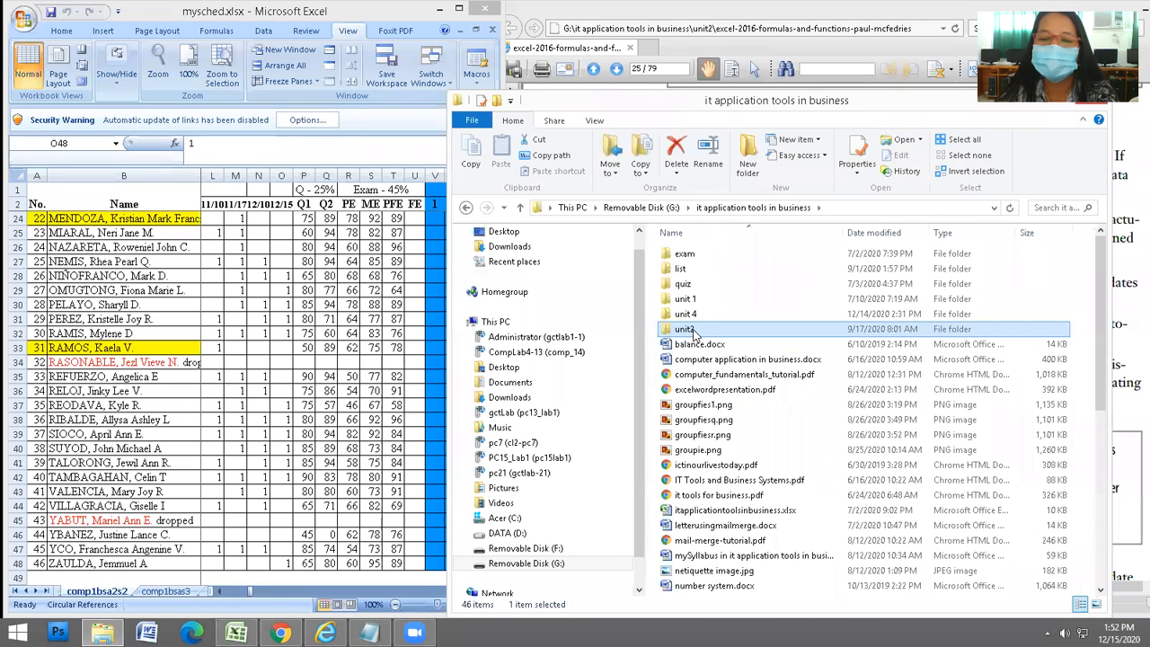
double_click(692, 329)
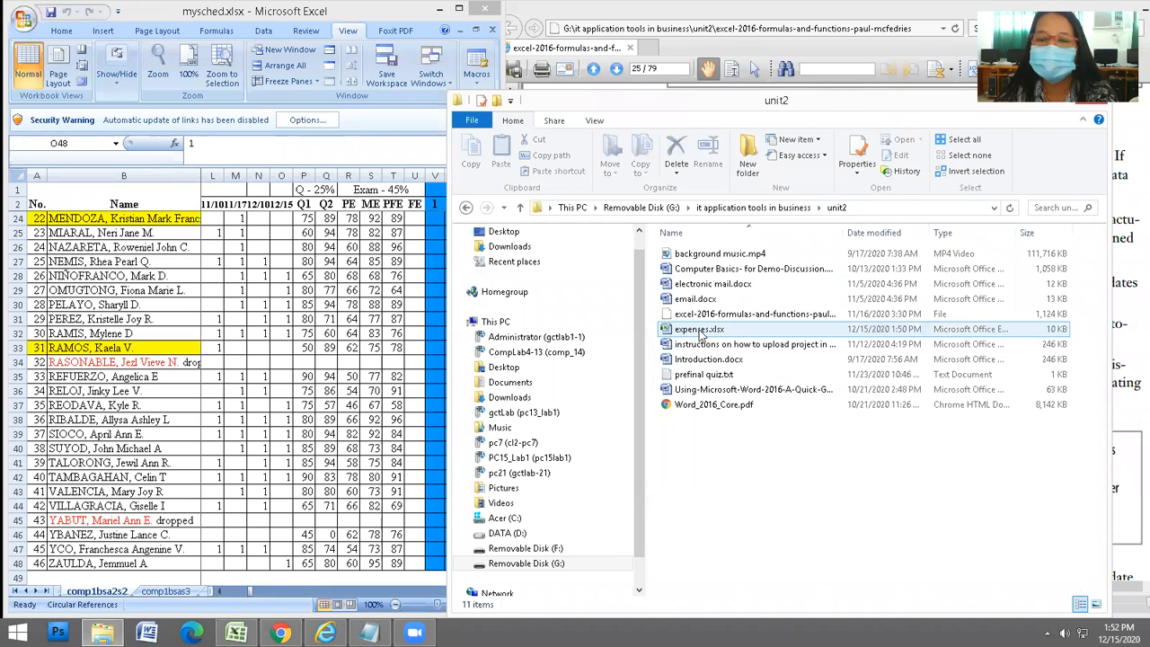
Rename expenses.xlsx in the unit2 folder to a person's first name, keeping the .xlsx extension
left_click(700, 331)
right_click(701, 332)
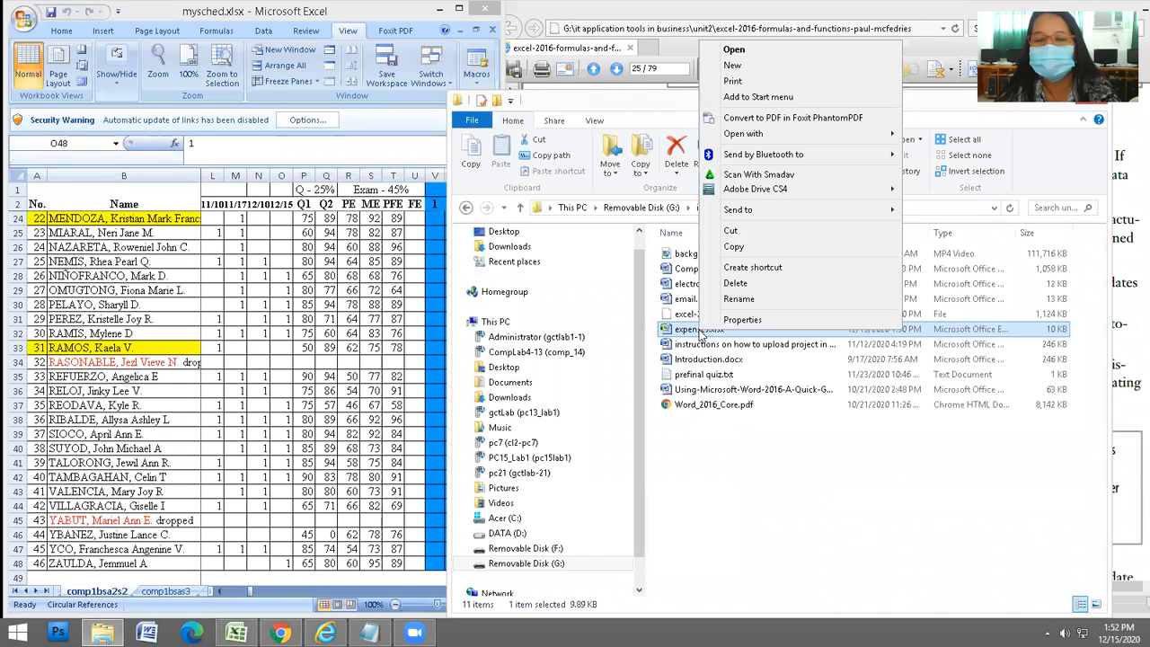
key("m")
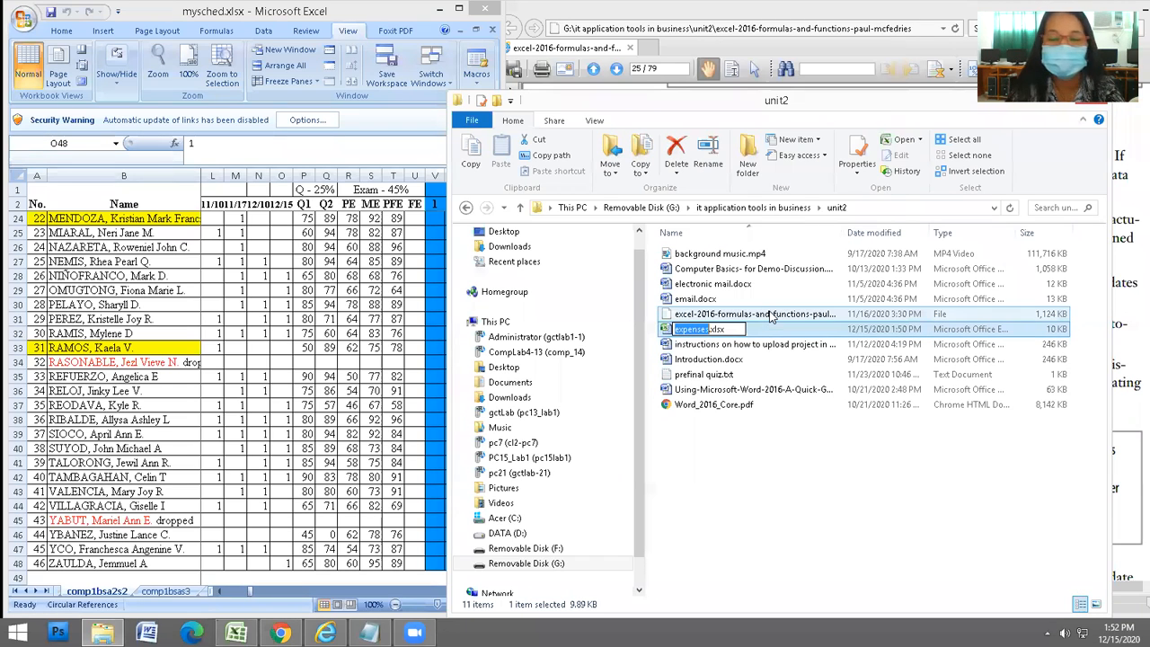
type("maritesw")
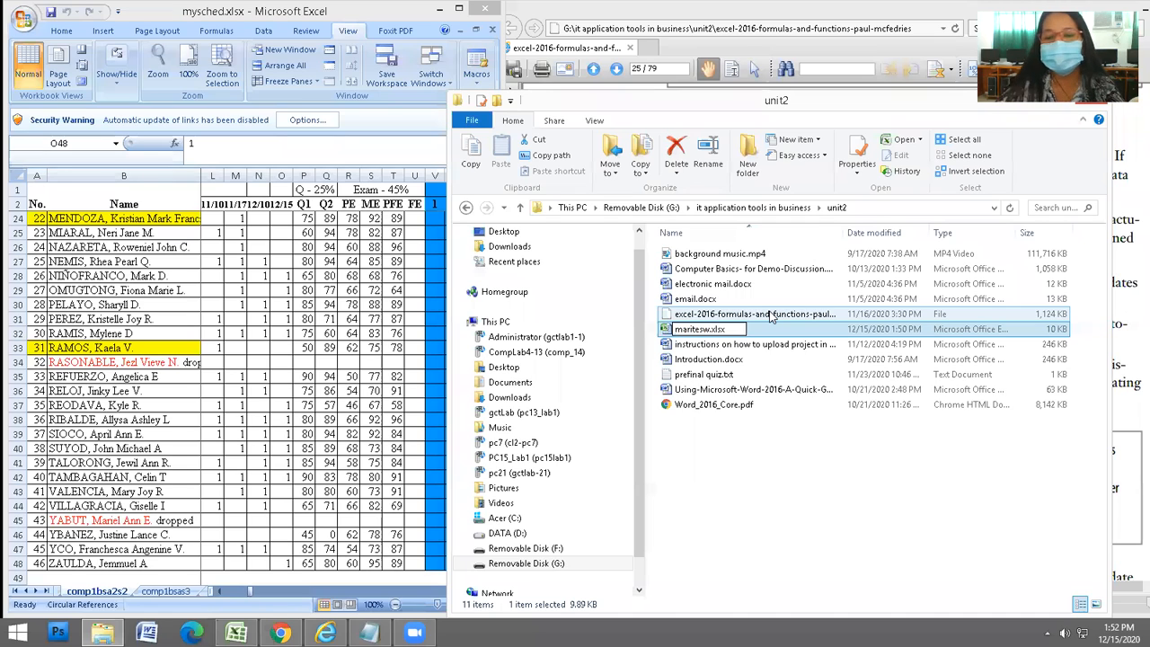
key("BackSpace")
key("Return")
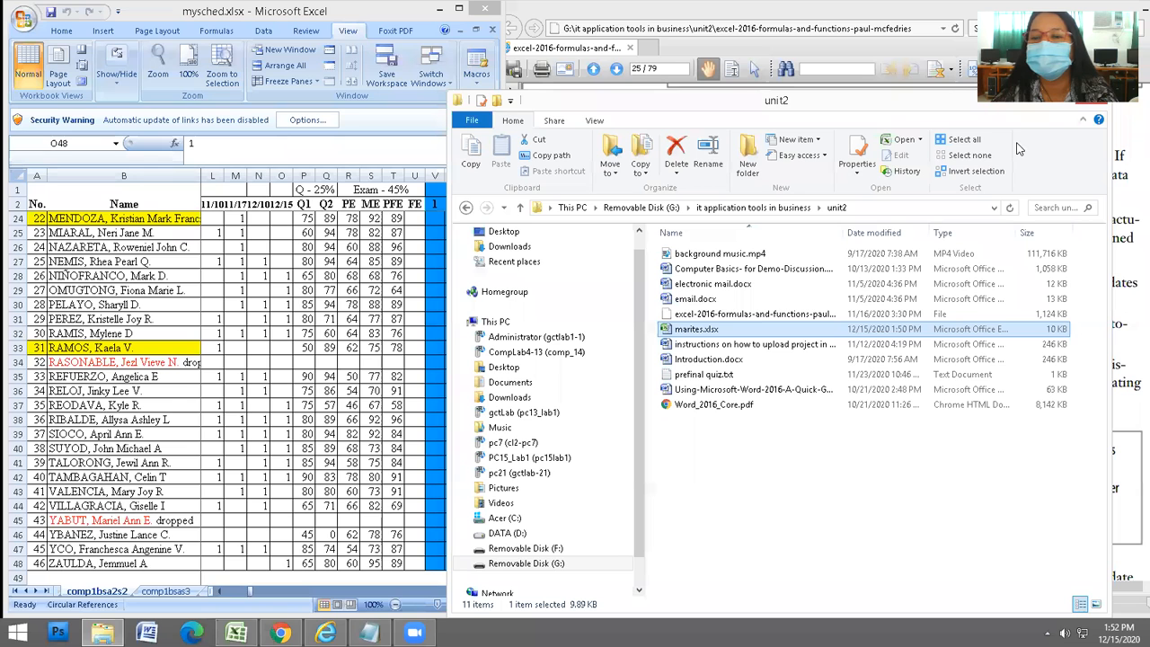
left_click_drag(820, 106, 618, 118)
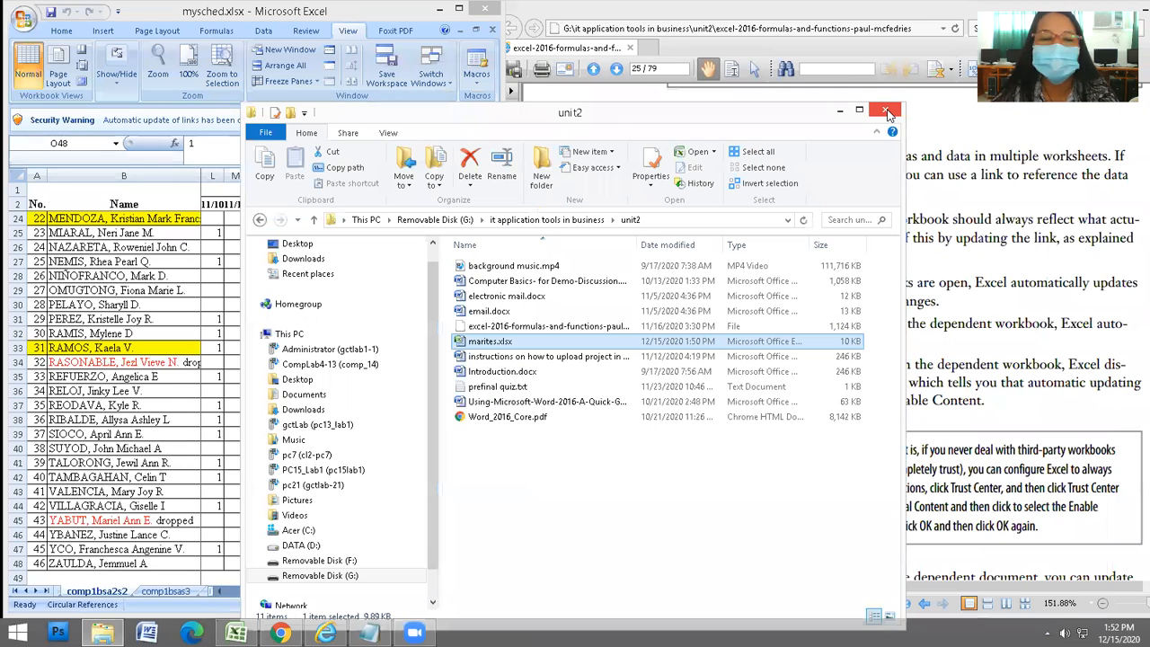
Switch back to Excel, open dependent.xlsx from the unit 4 folder, and maximize its window
left_click(24, 22)
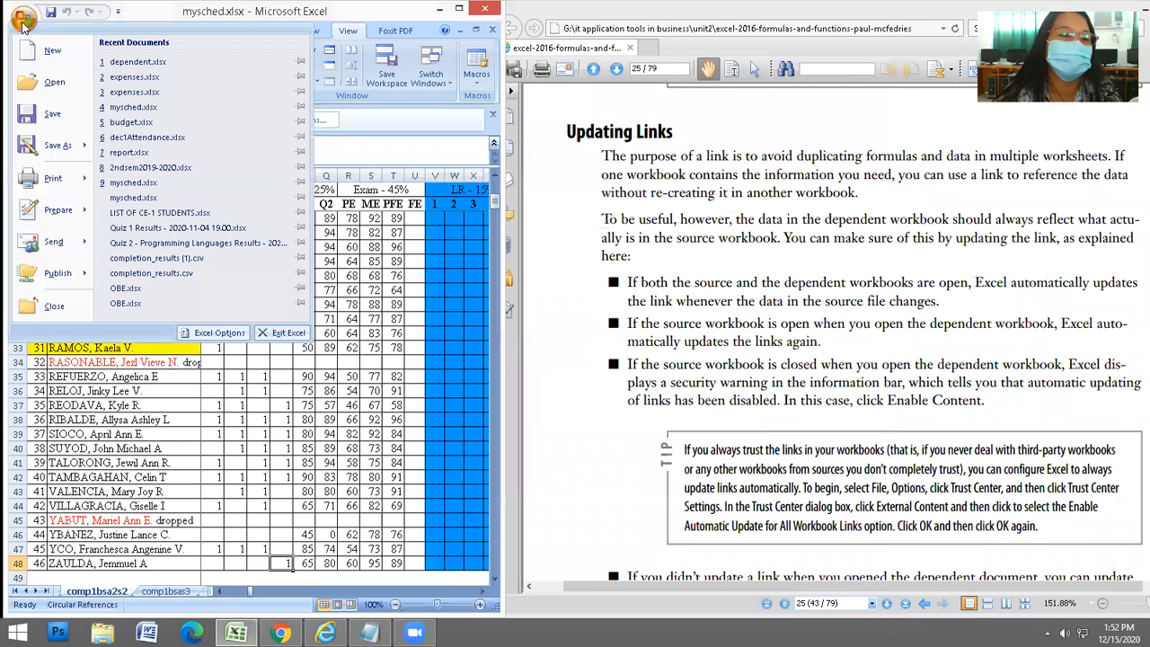
left_click(38, 82)
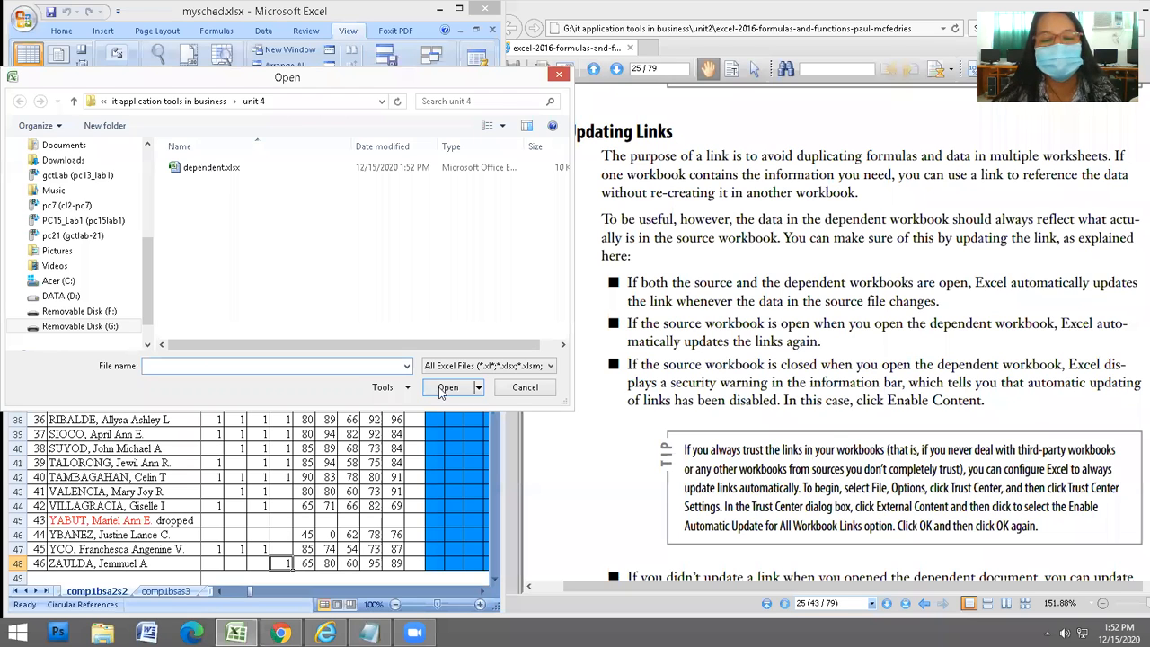
left_click(211, 167)
left_click(446, 387)
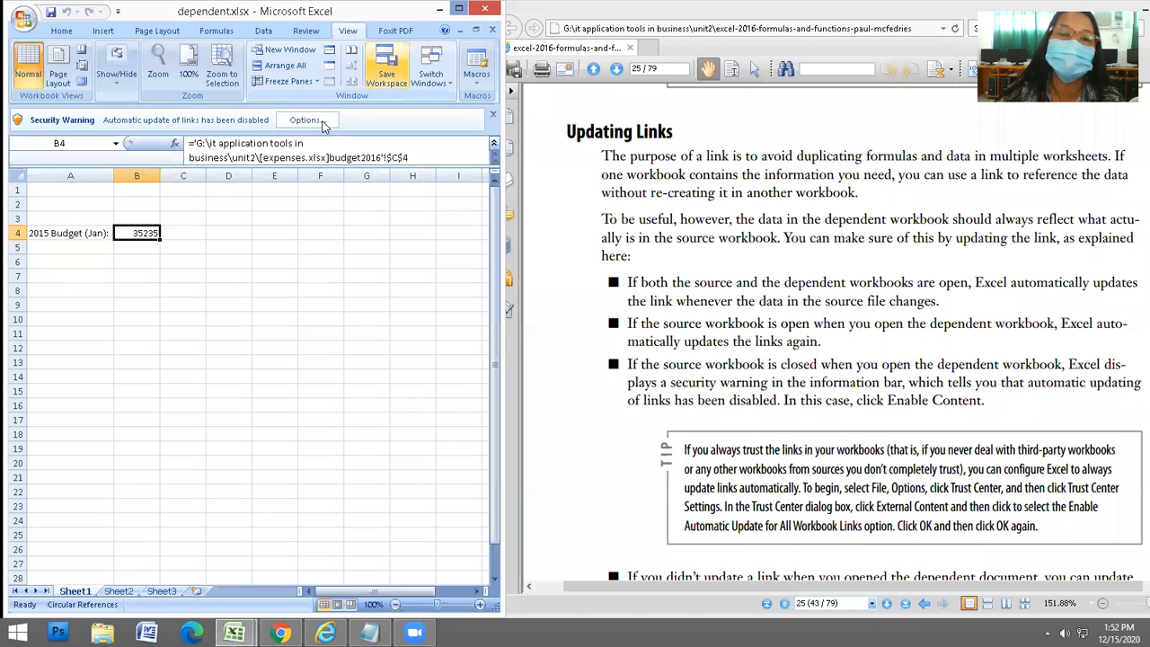
key("super+Up")
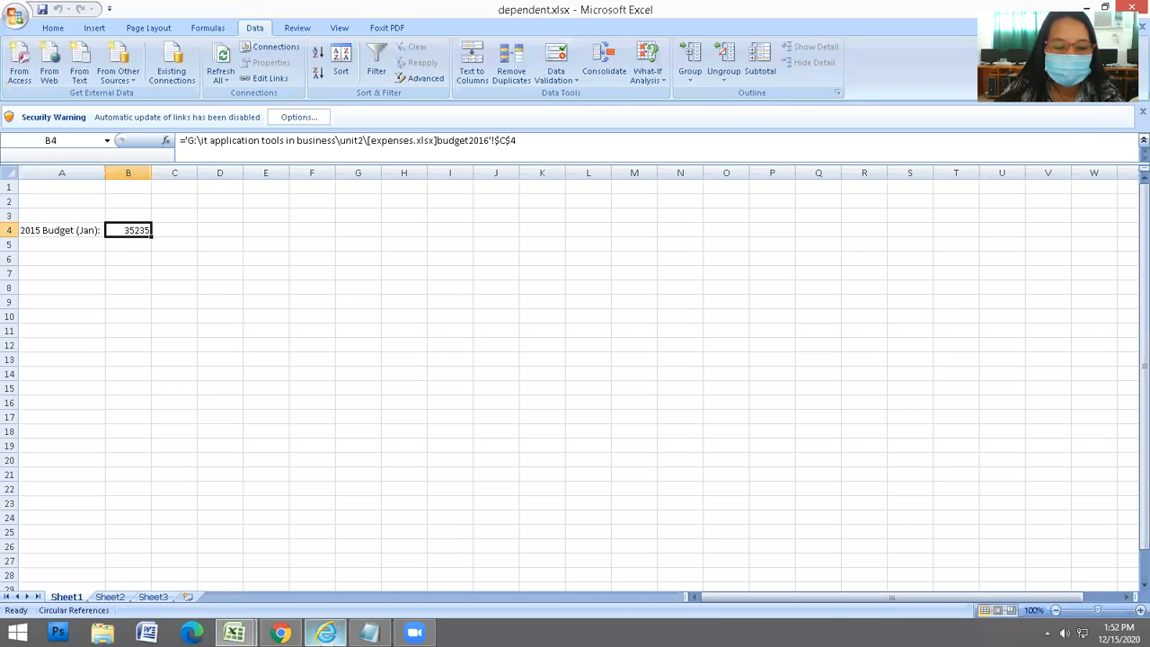
Consult the PDF's Changing the Link Source section and change the expenses.xlsx link in dependent.xlsx to the renamed workbook in unit2
left_click(385, 596)
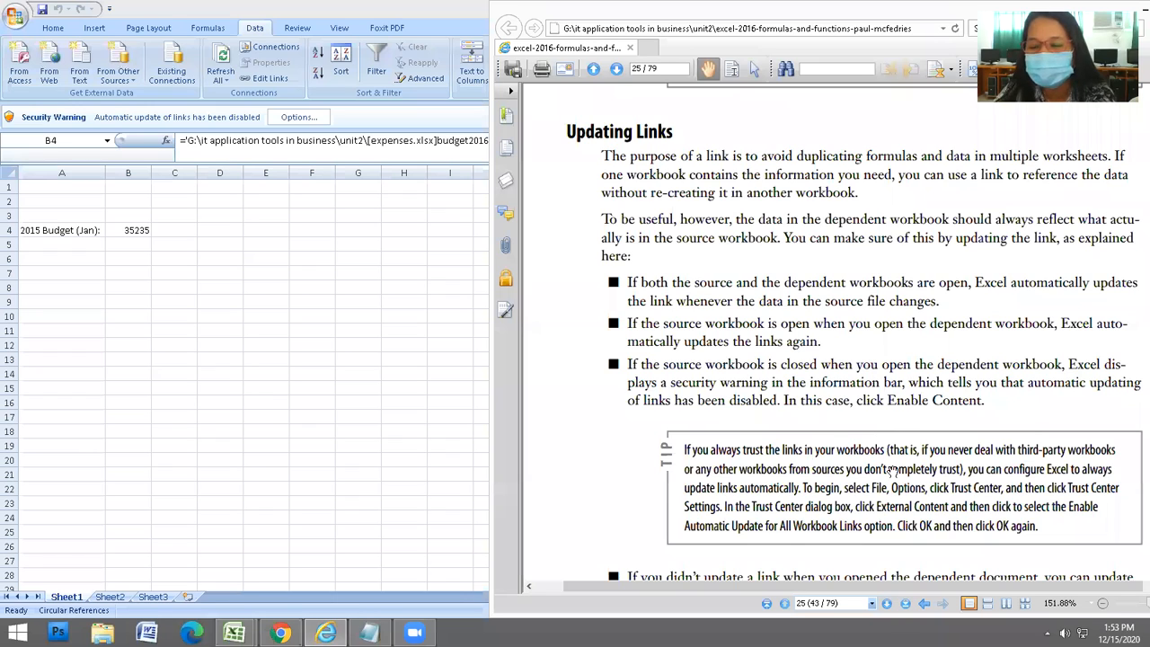
scroll(889, 469, "down", 3)
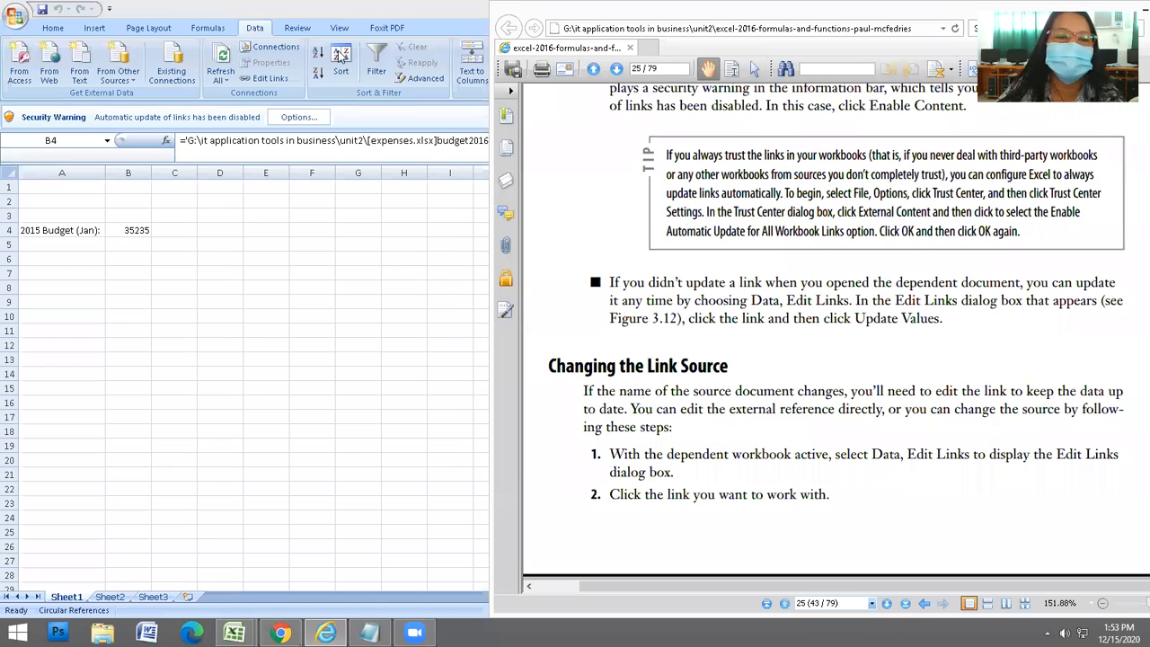
left_click(263, 82)
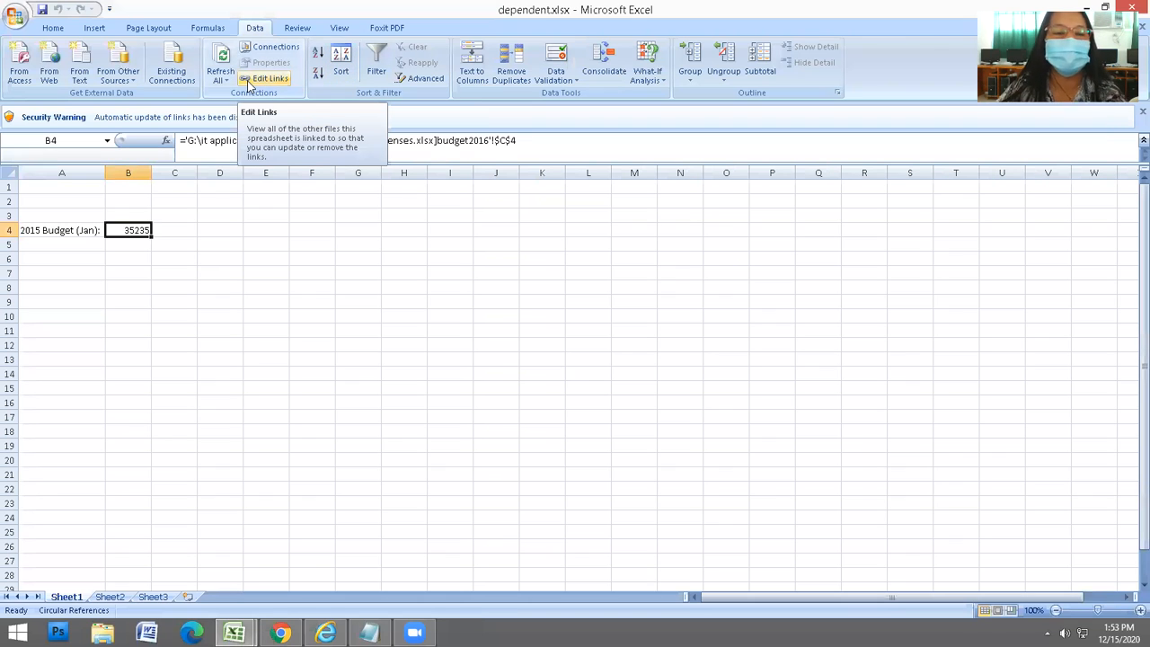
left_click(250, 82)
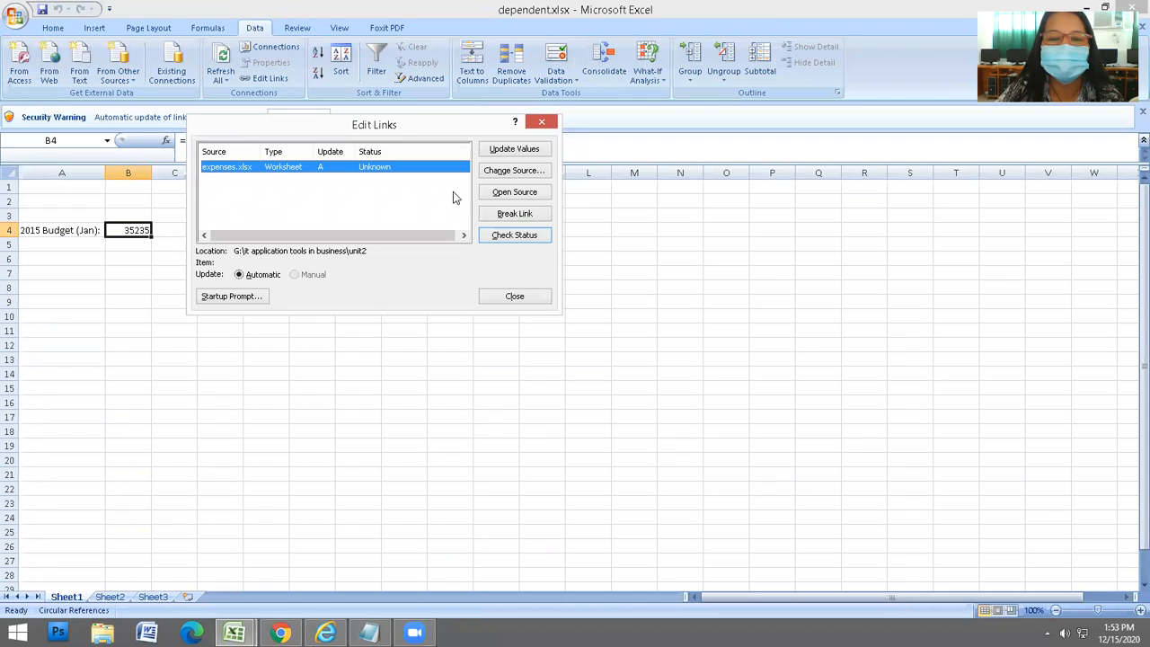
left_click(493, 171)
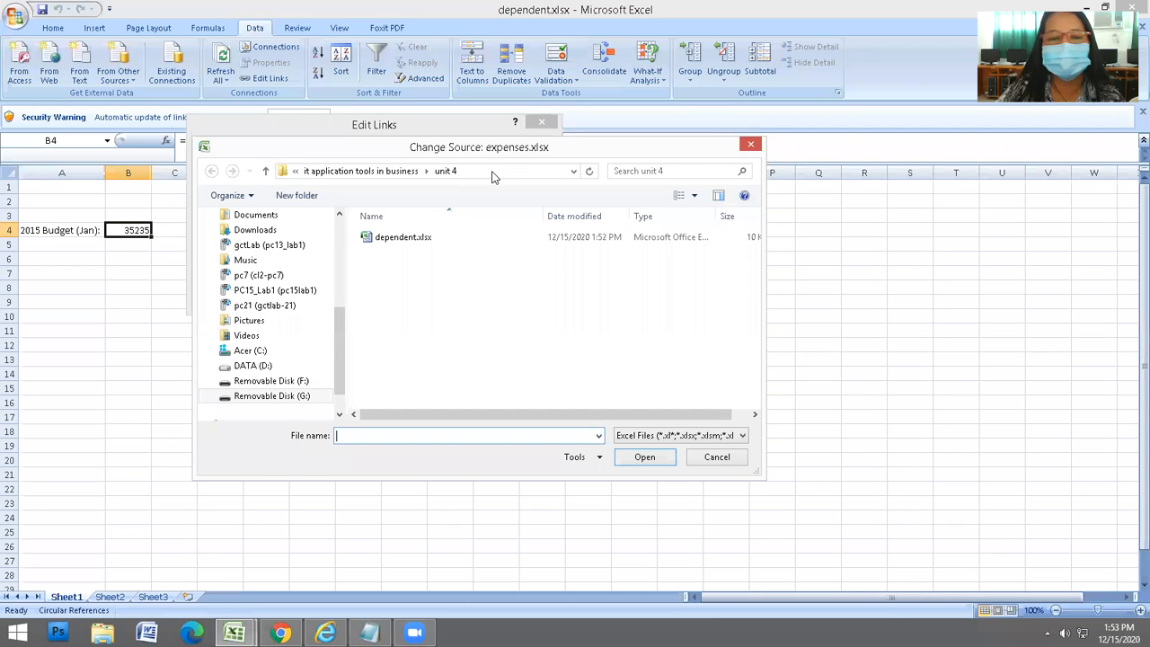
left_click(266, 173)
left_click(393, 314)
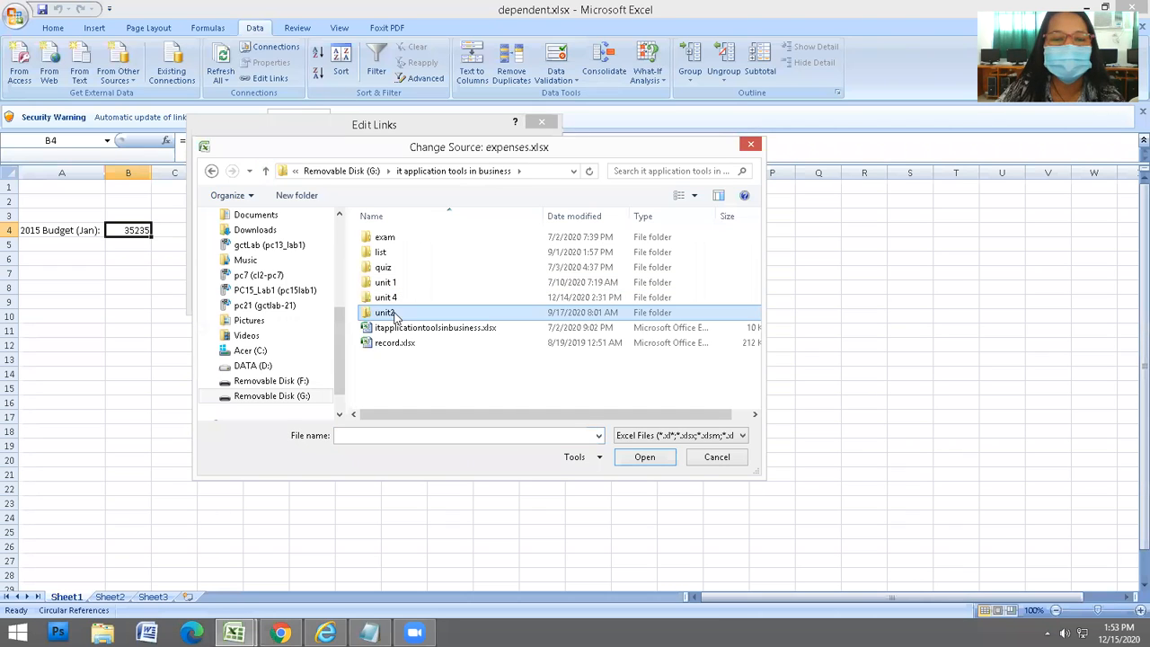
left_click(391, 242)
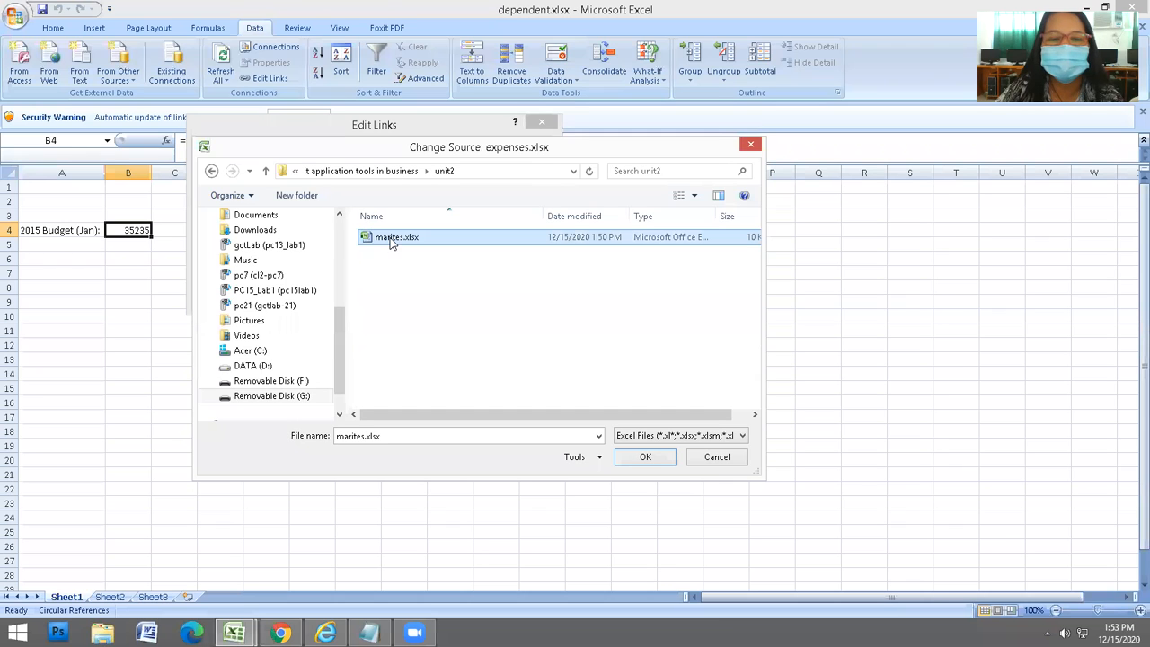
left_click(643, 457)
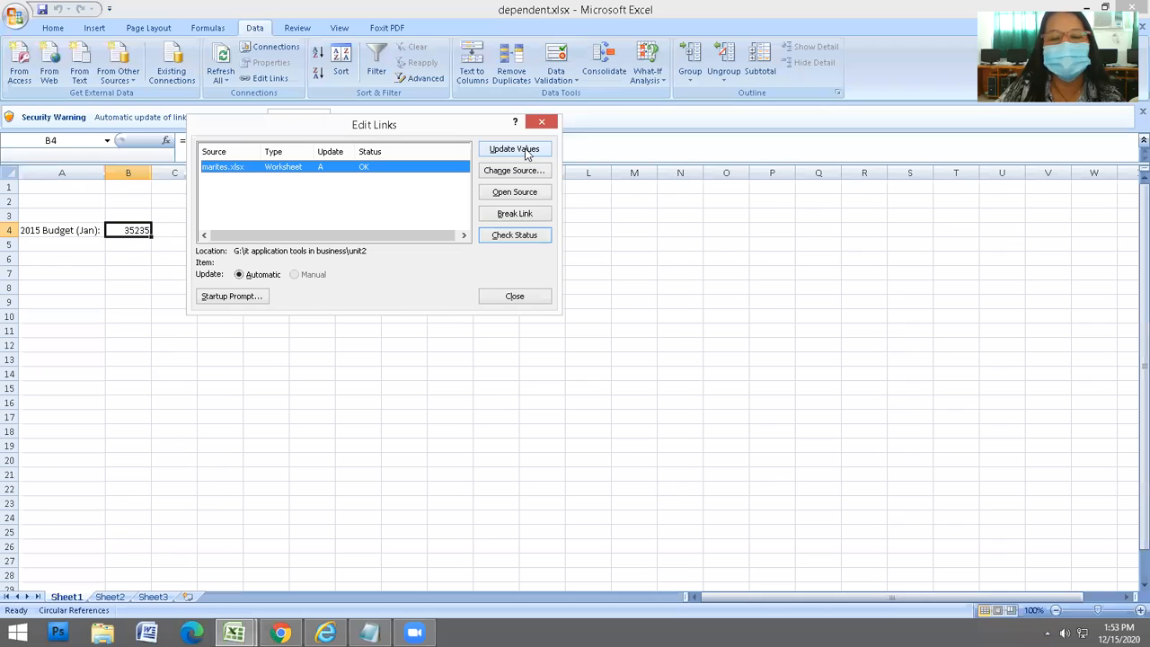
left_click(520, 299)
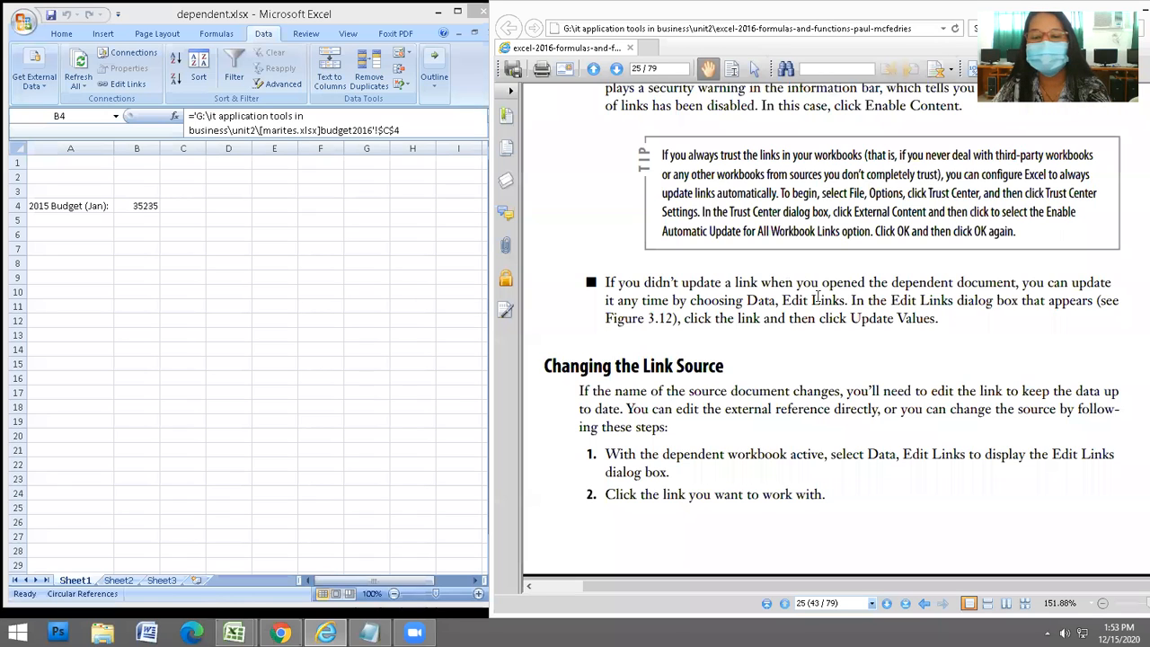
Read the remaining Change Source steps and Figure 3.12 on page 26 of the PDF
scroll(792, 358, "down", 5)
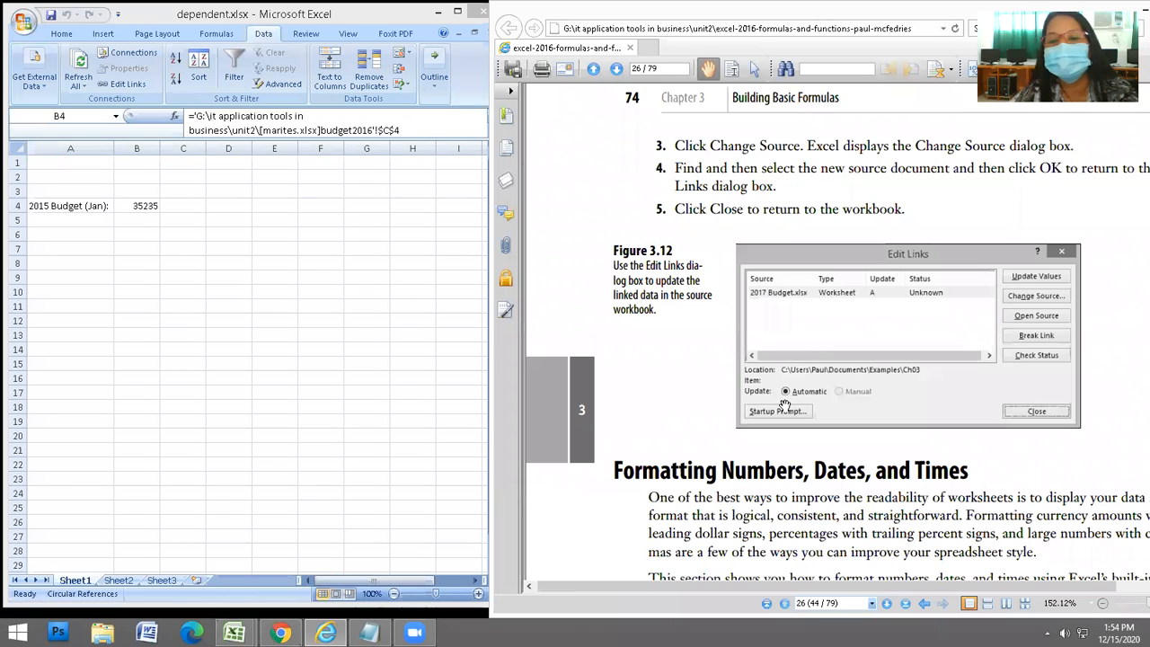
Consult the PDF's Formatting Numbers, Dates, and Times section and enlarge dependent.xlsx in Excel to a full window at 210% zoom
left_click_drag(817, 367, 820, 159)
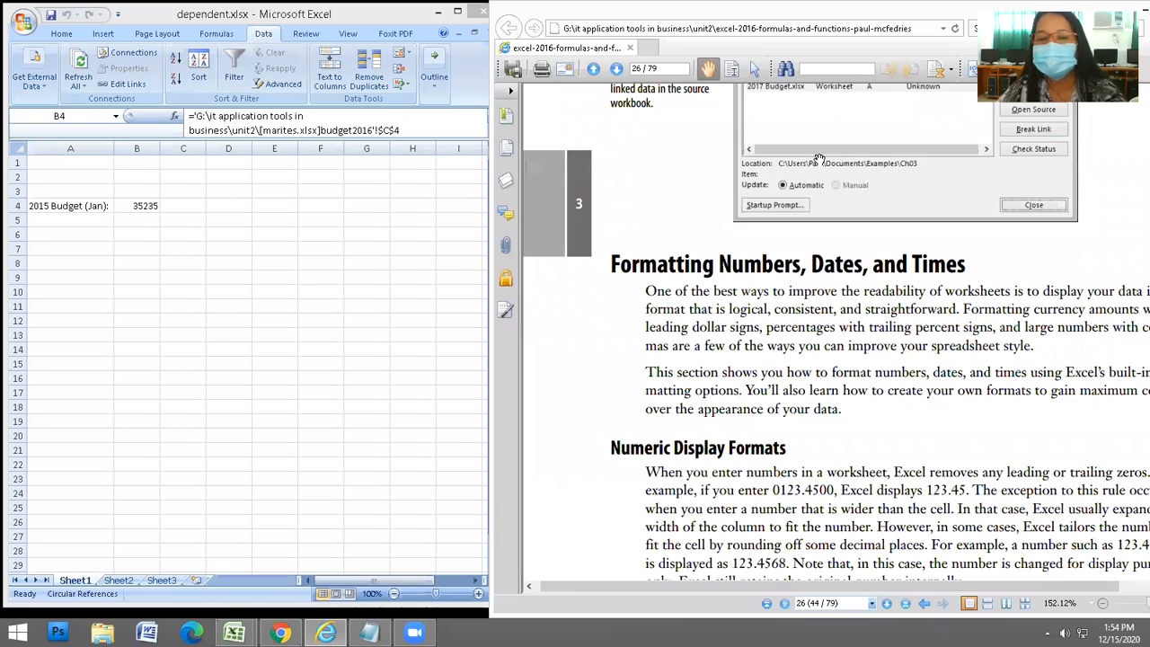
left_click_drag(794, 260, 787, 309)
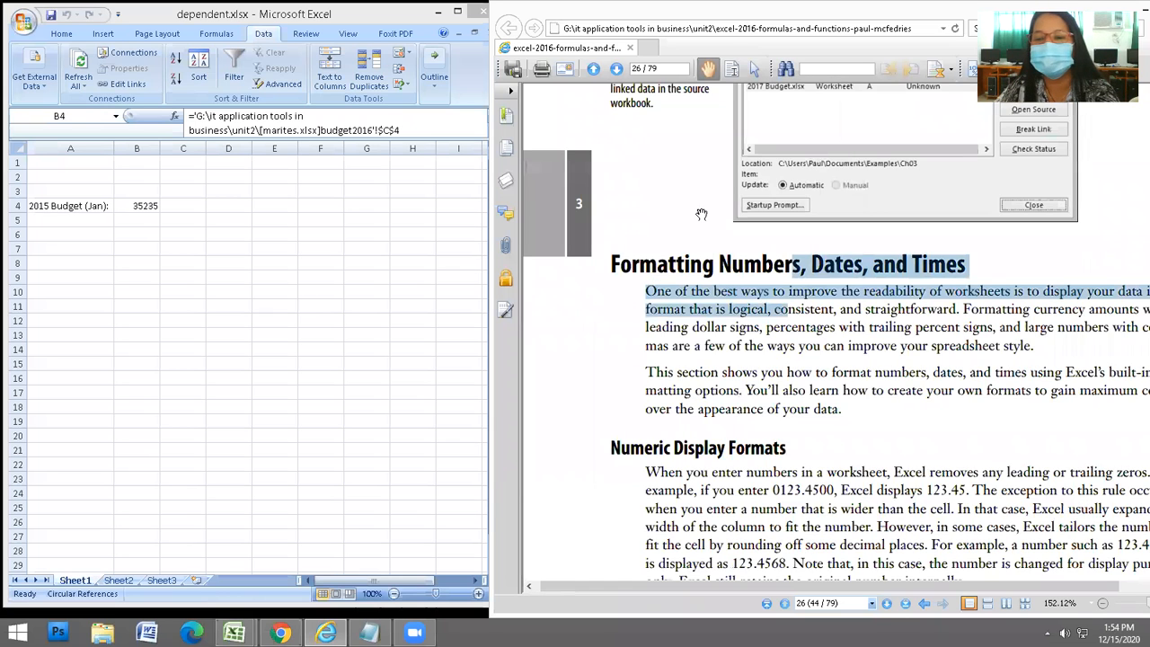
left_click(226, 172)
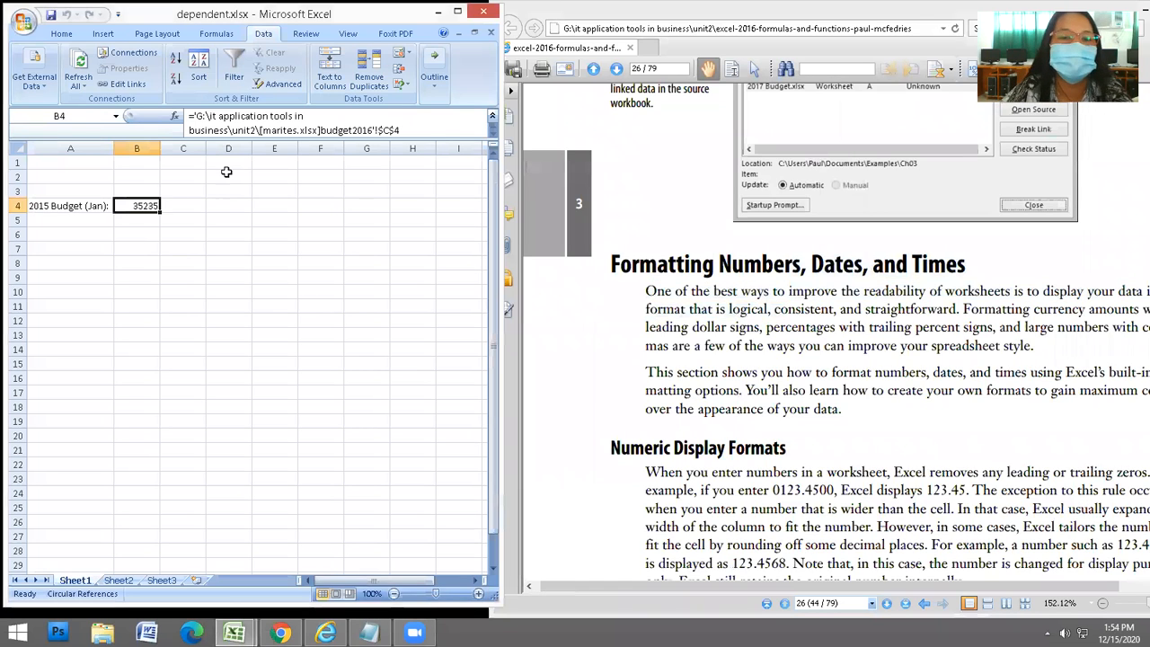
left_click(457, 11)
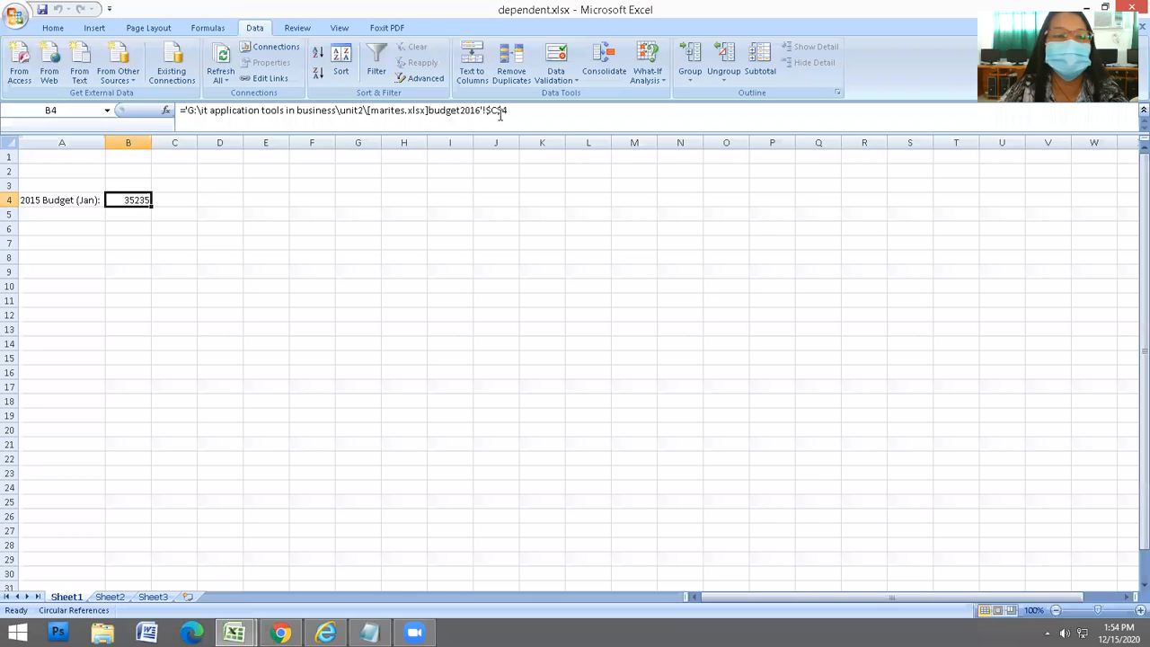
mouse_move(1137, 605)
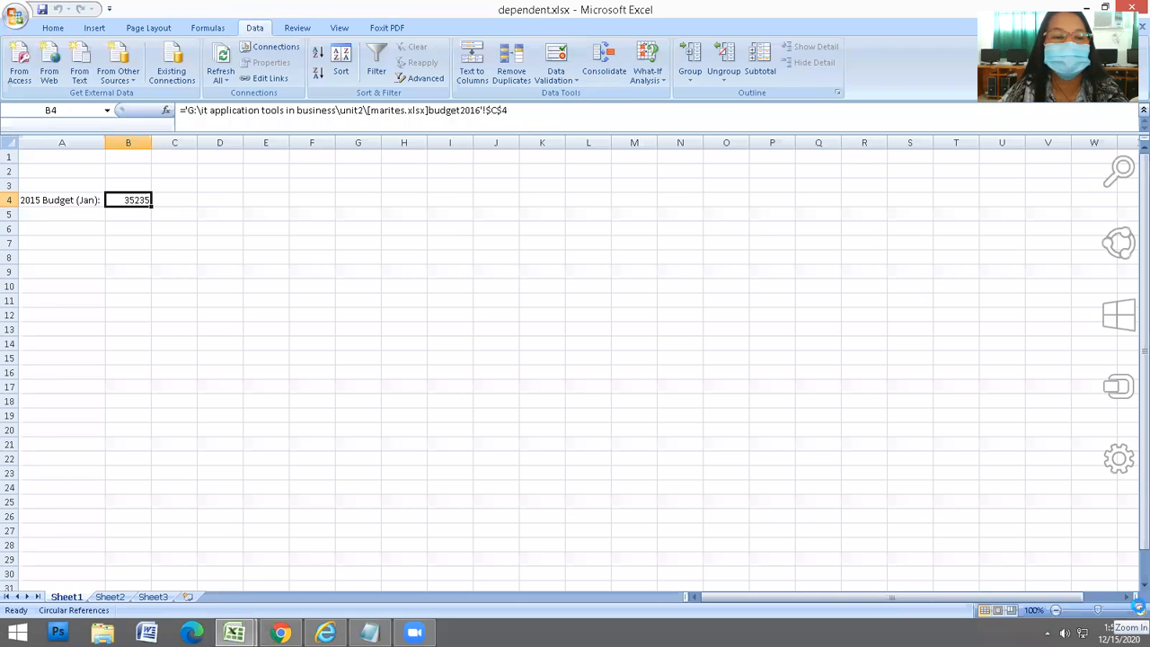
left_click(1130, 610)
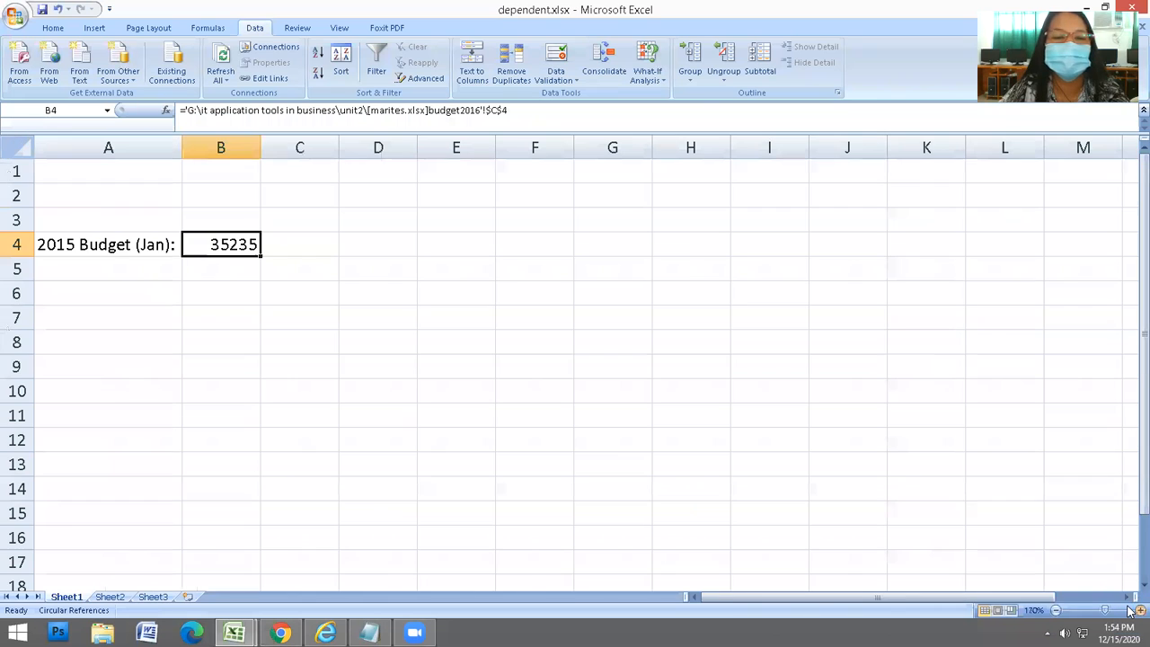
left_click(1130, 610)
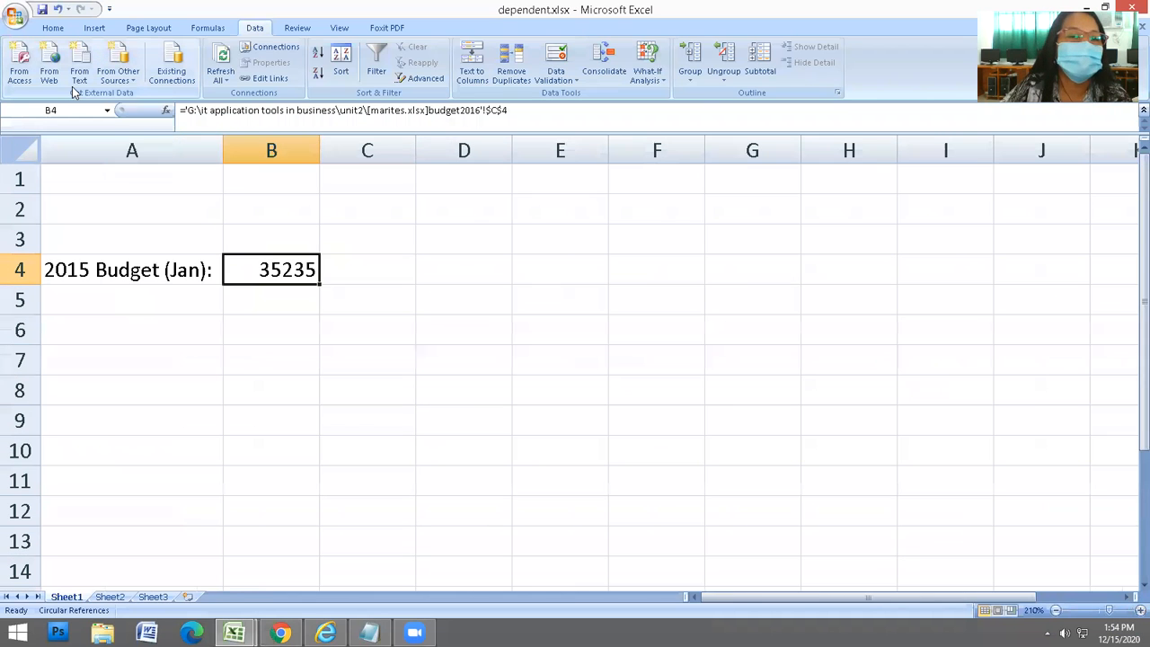
Format cell B4 with the comma style and the dollar accounting format, trying extra decimal places and reducing them back to two
left_click(53, 28)
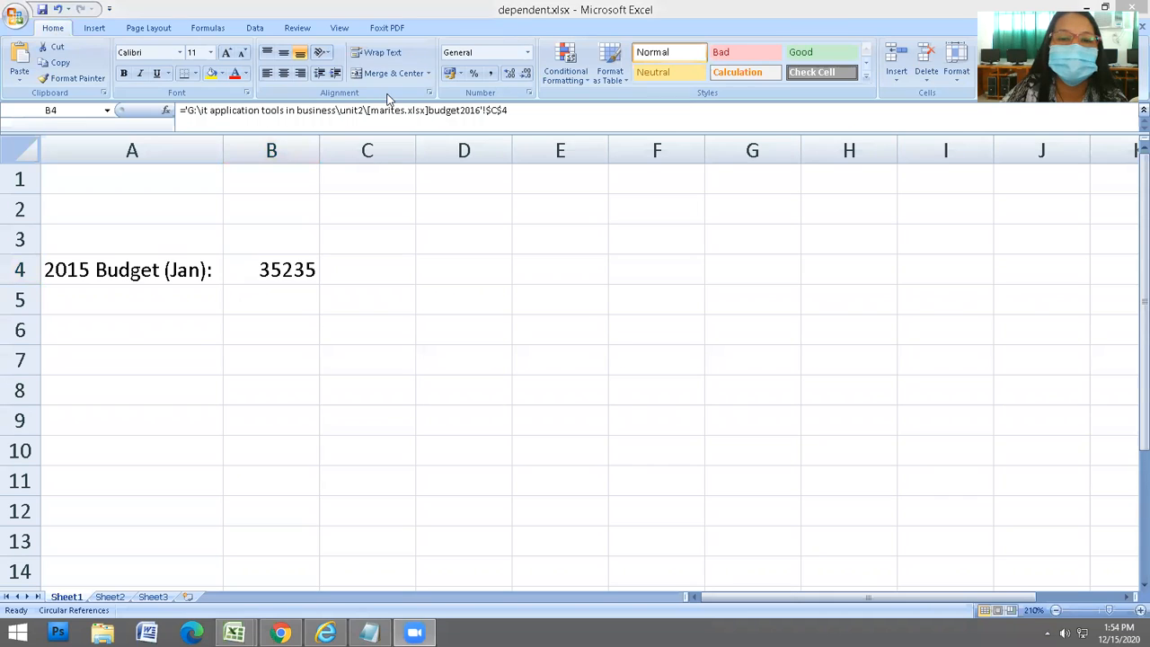
left_click(491, 78)
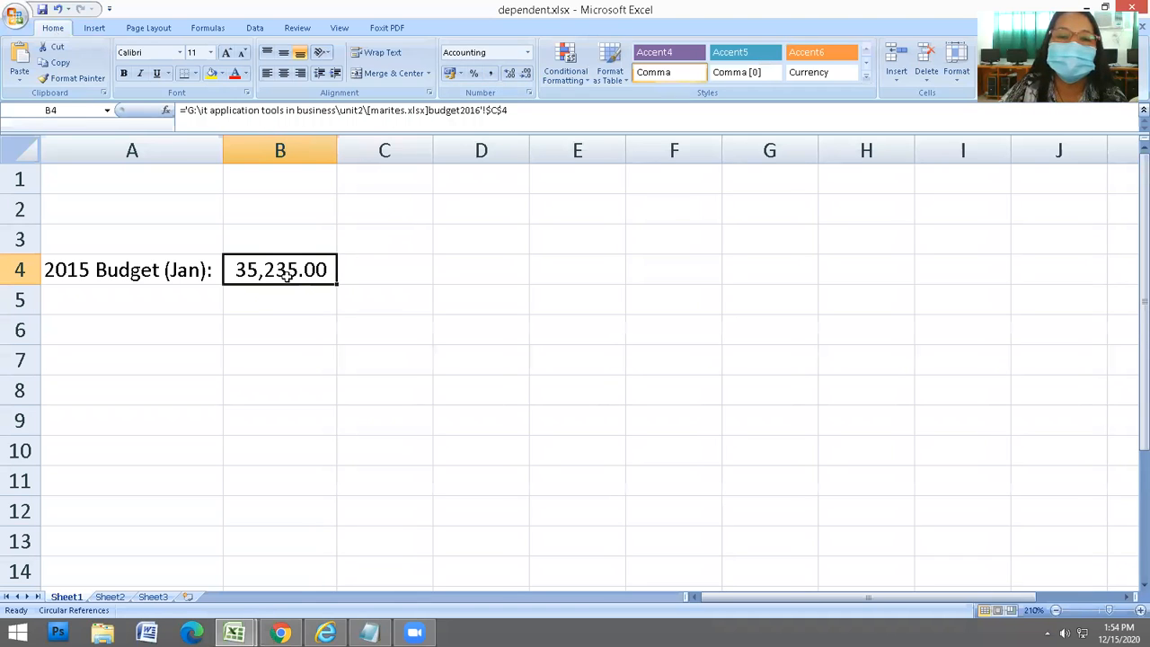
left_click(453, 76)
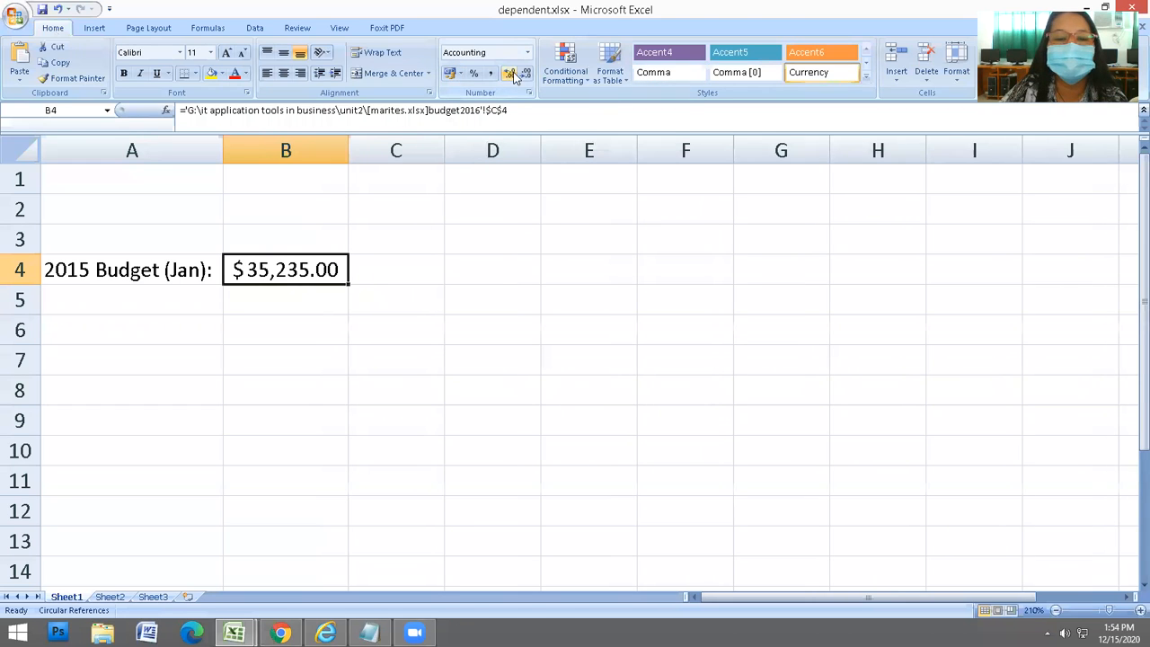
double_click(510, 74)
double_click(528, 76)
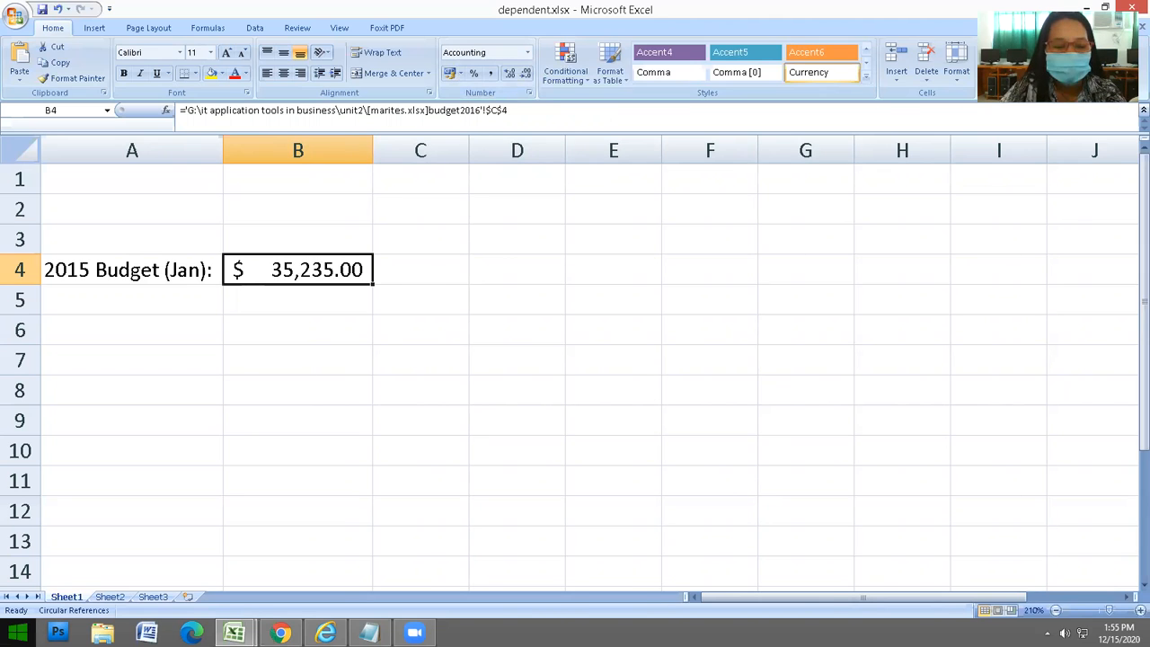
Search Windows for Control Panel and open its Region settings
left_click(17, 631)
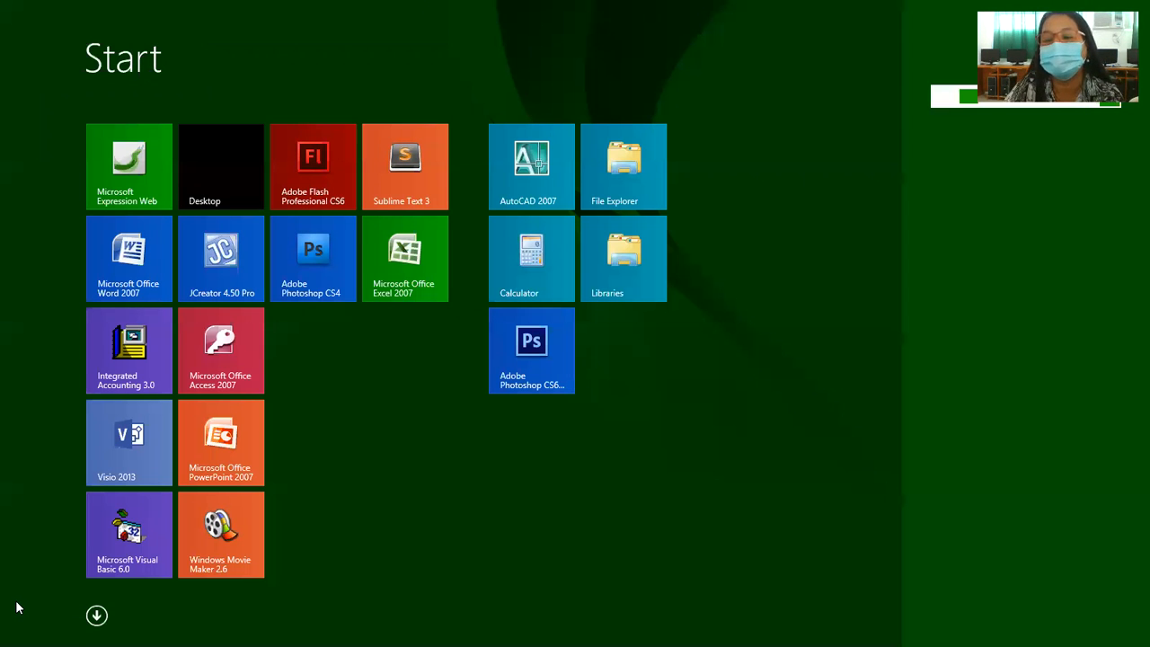
type("cont")
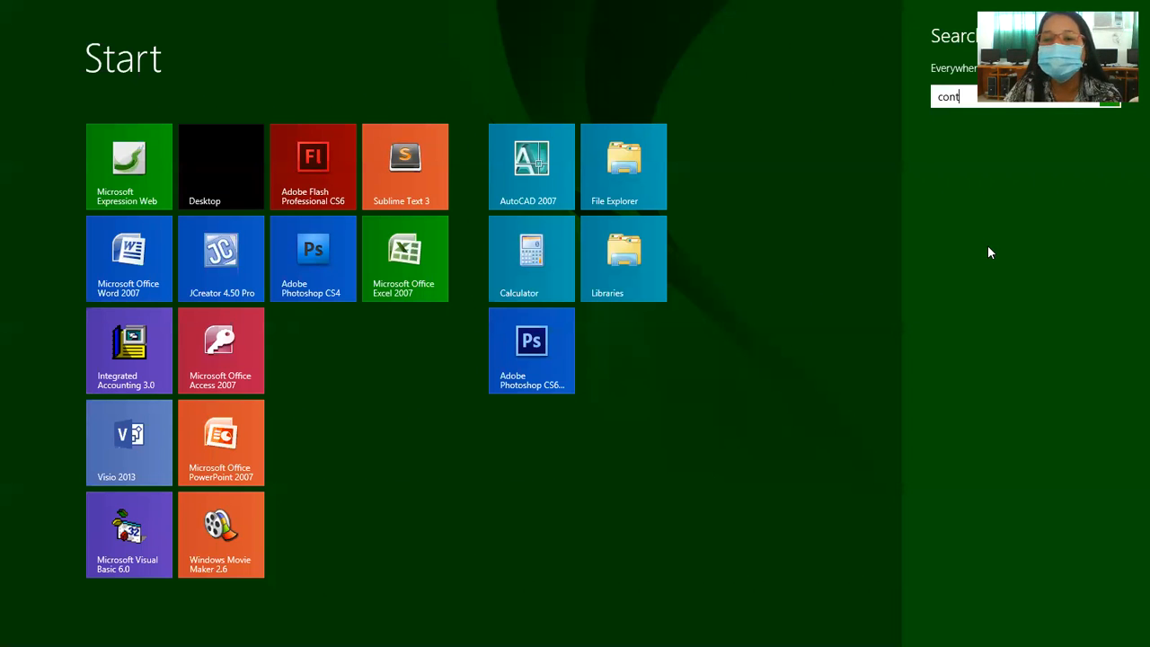
type("rol")
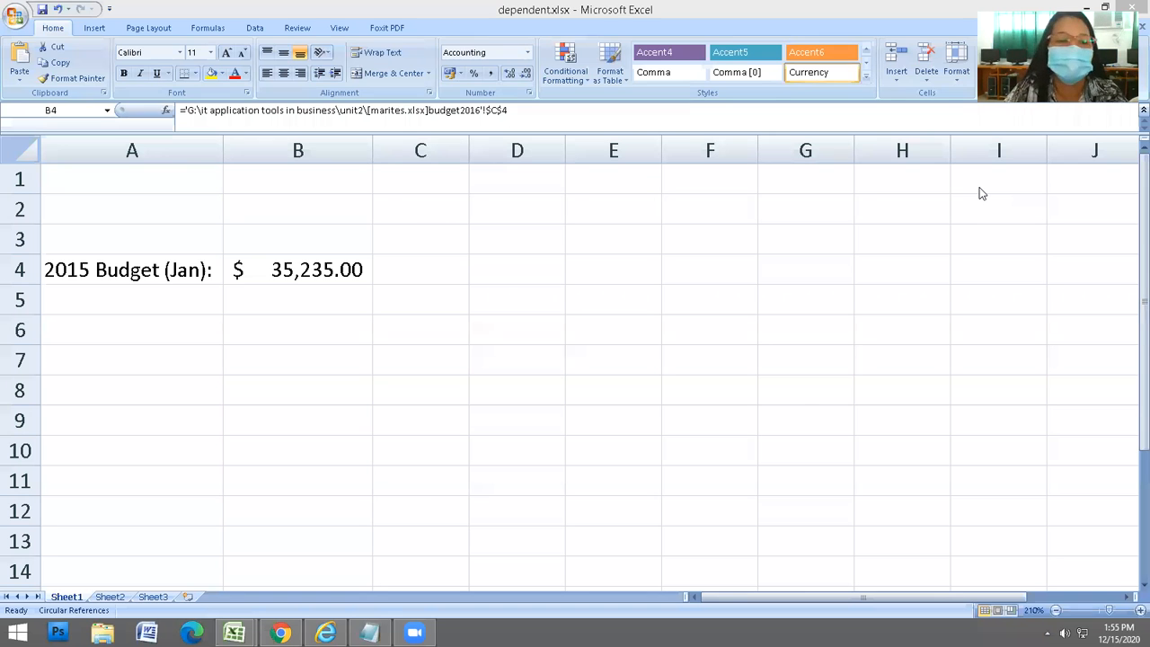
left_click_drag(278, 66, 468, 104)
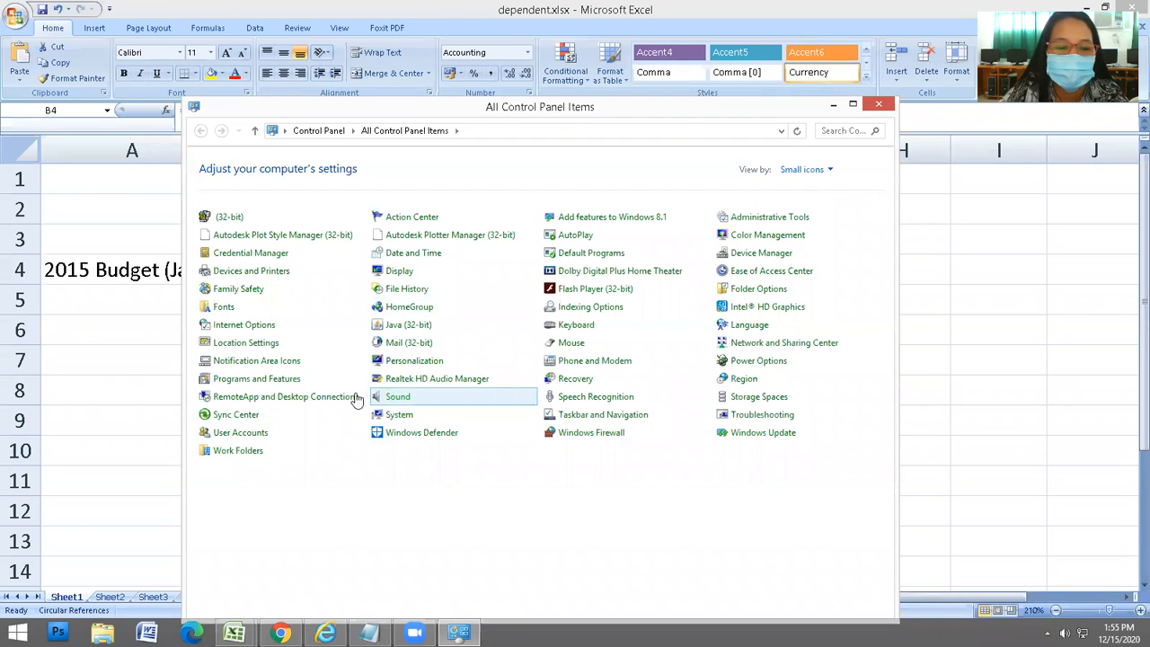
left_click(744, 384)
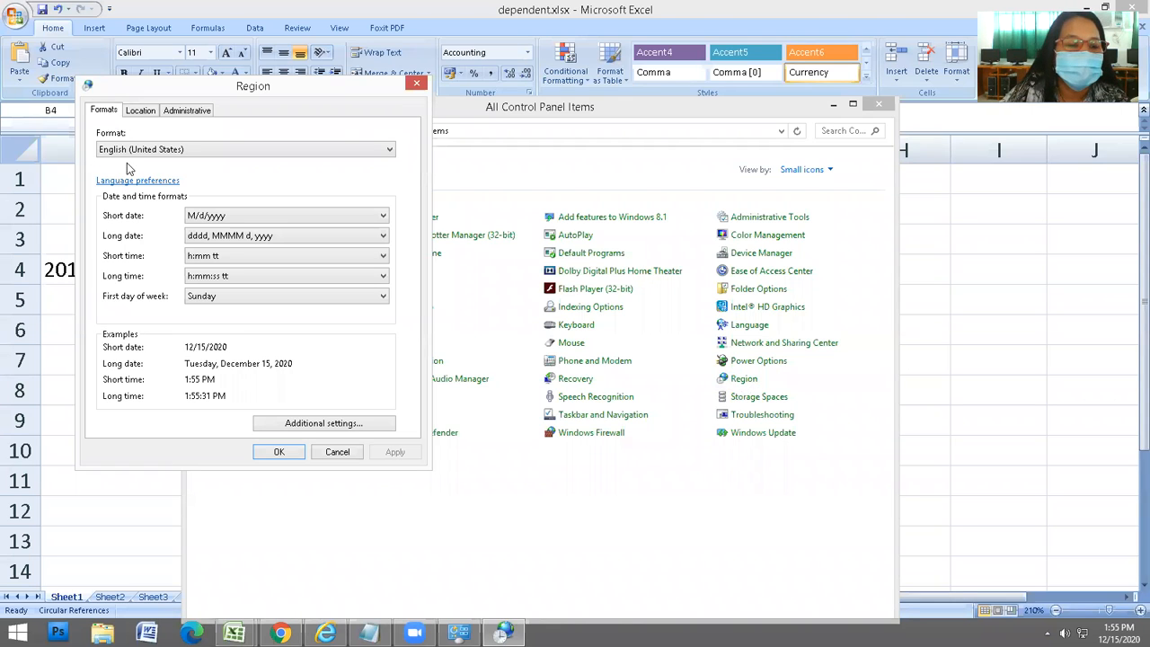
Set the Windows currency symbol to P in the additional region format settings and return to Excel to check cell B4
left_click(325, 426)
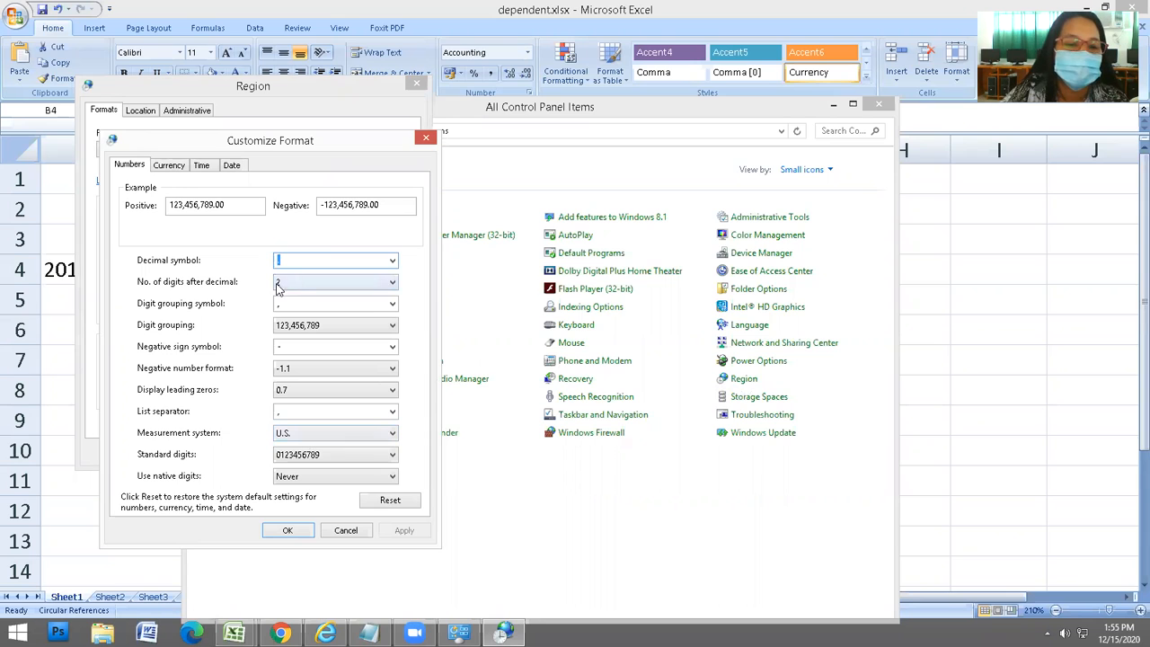
left_click(174, 167)
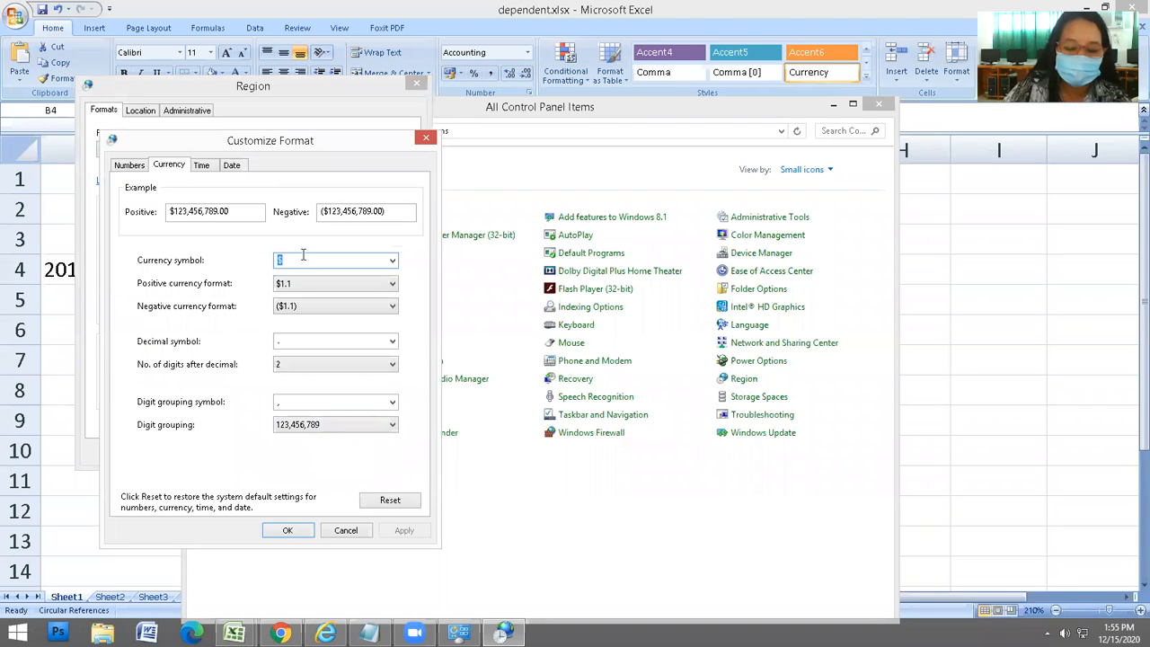
type("P")
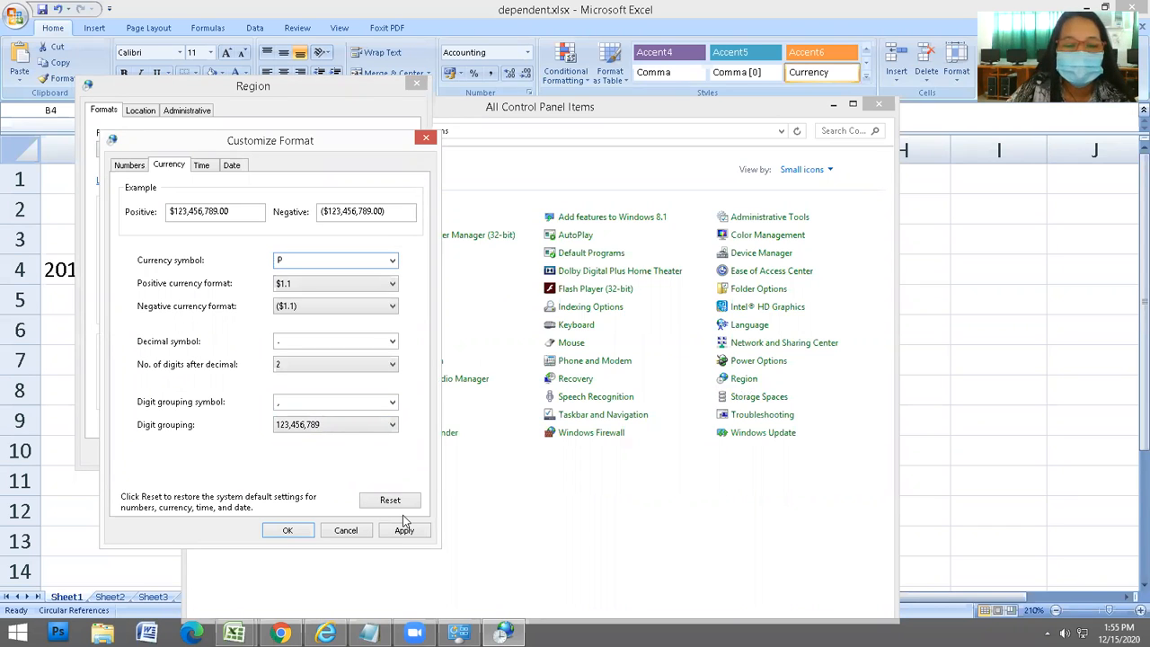
left_click(415, 533)
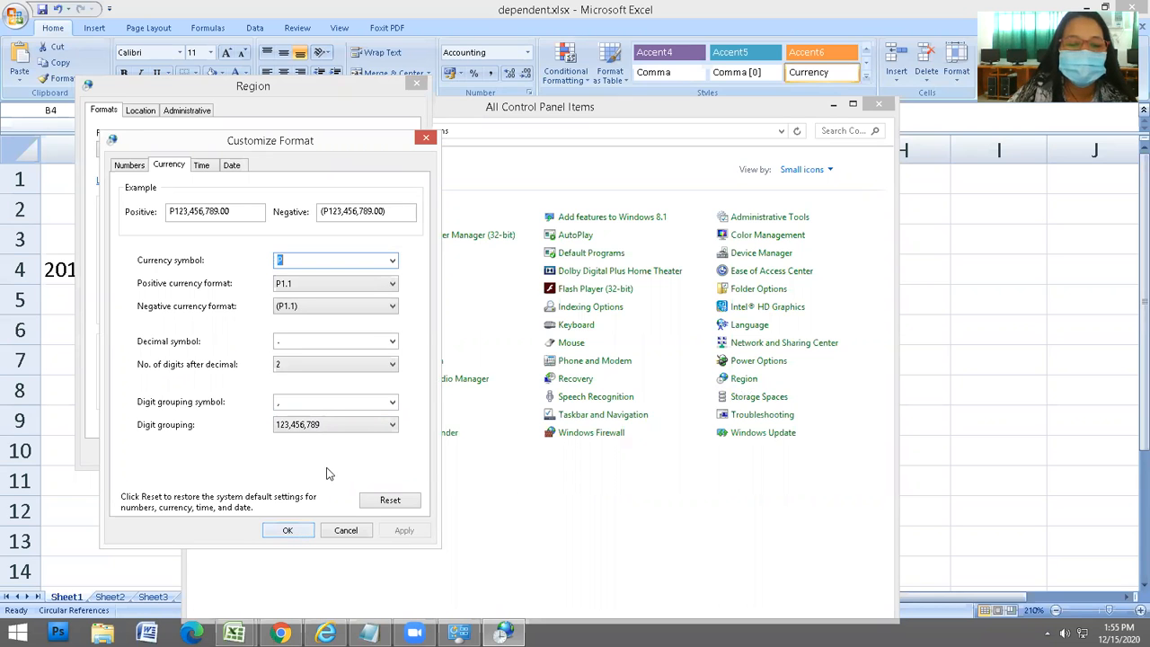
key("Return")
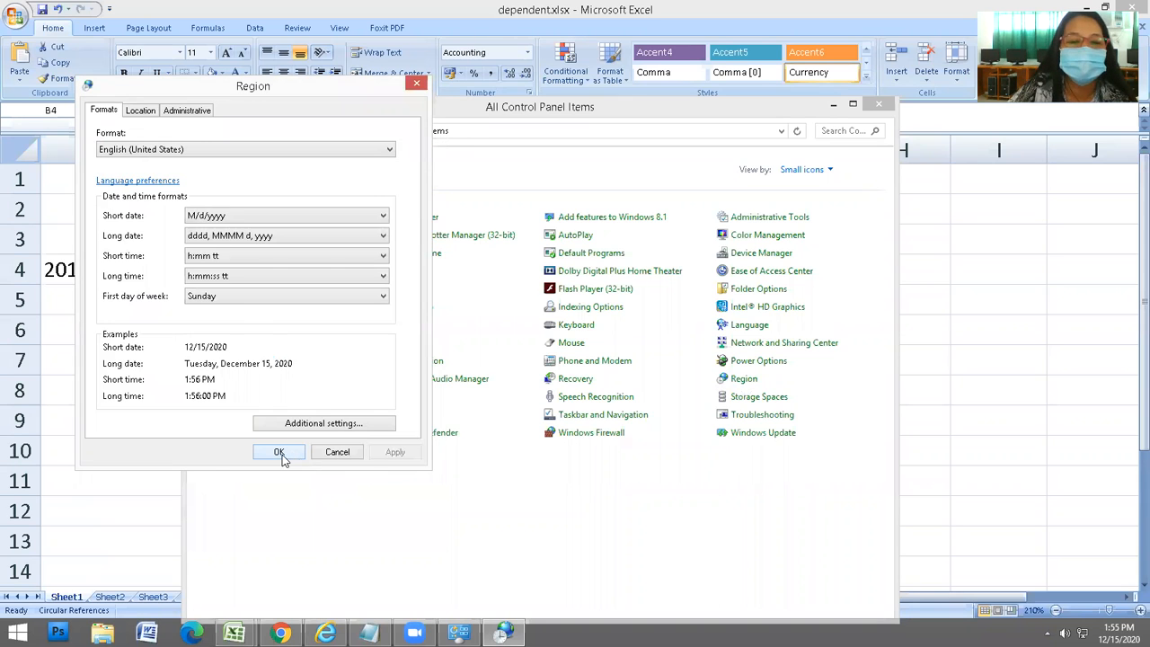
left_click(283, 454)
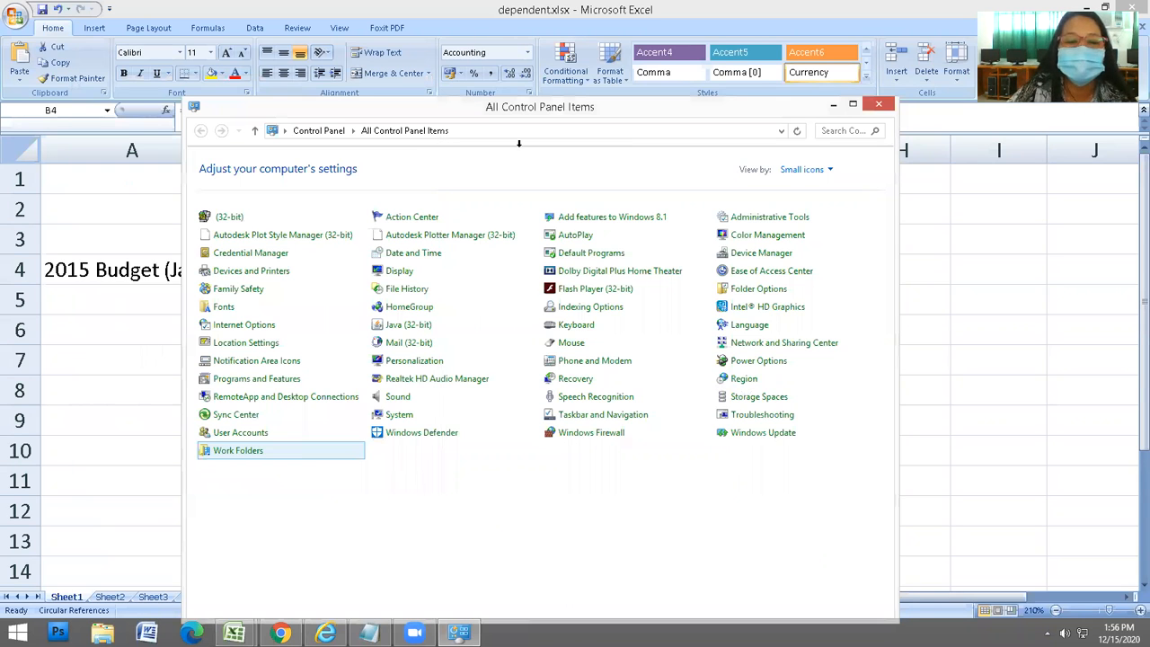
key("alt+Tab")
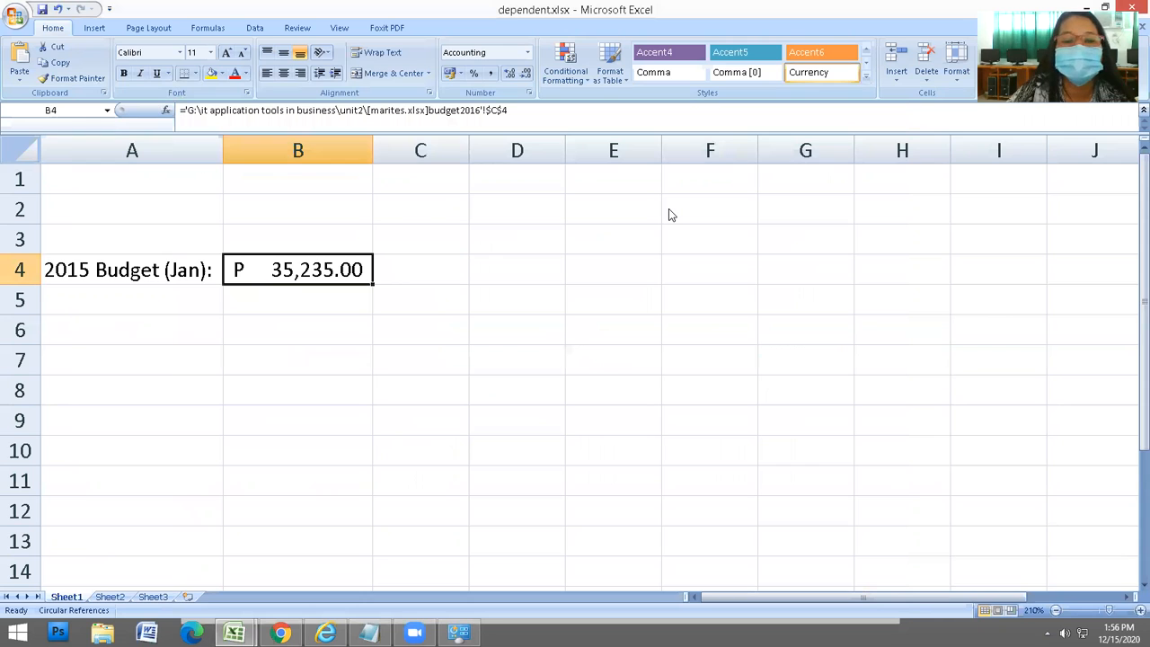
key("alt+Tab")
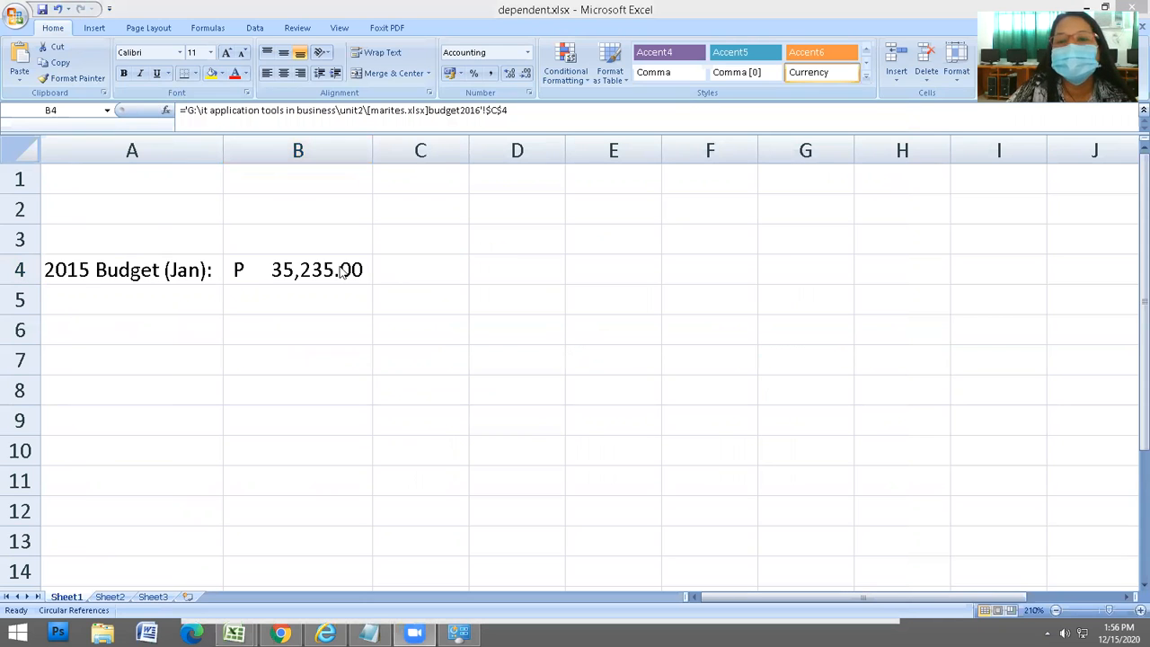